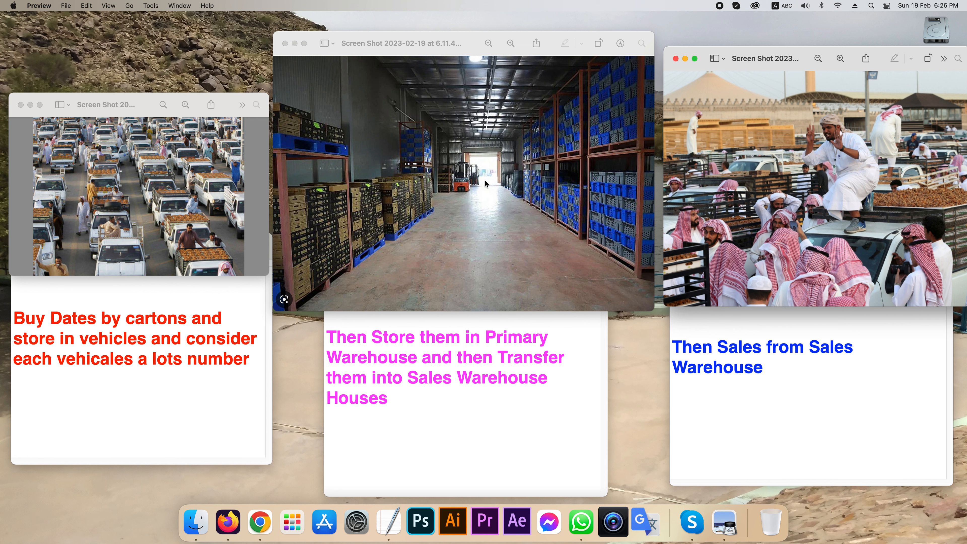
- Switch to Firefox and fill in the account's login name on the Odoo login page
{"action": "left_click", "coordinate": [481, 189]}
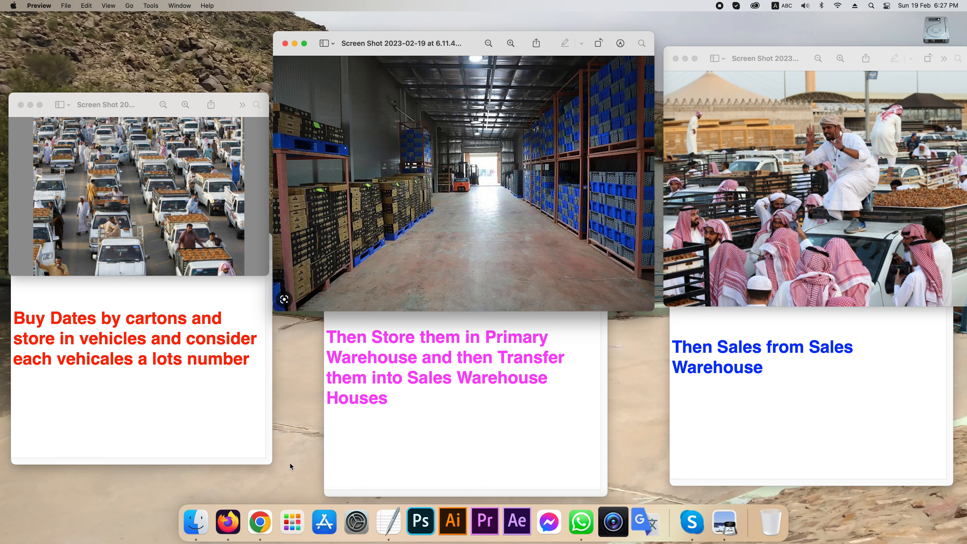
{"action": "left_click", "coordinate": [229, 522]}
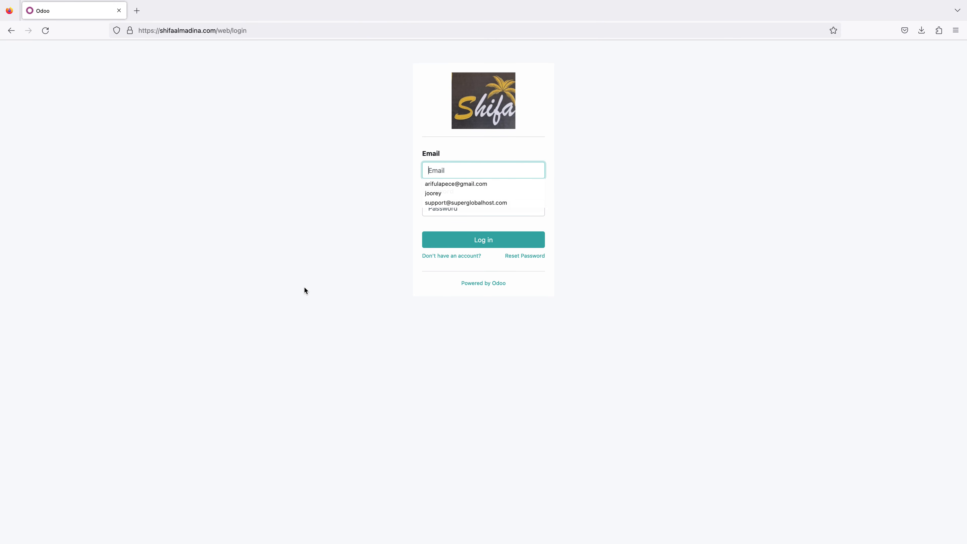
{"action": "left_click", "coordinate": [443, 162]}
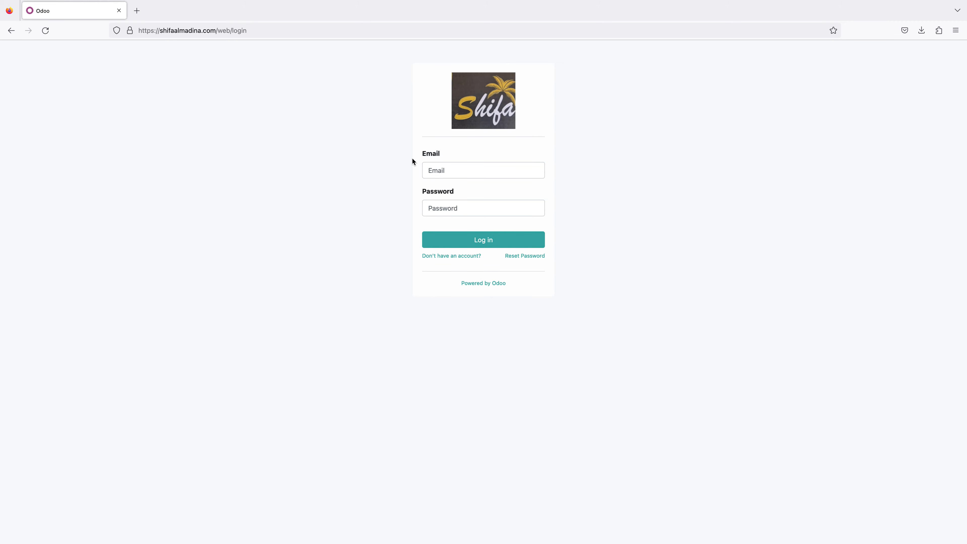
{"action": "left_click", "coordinate": [442, 170]}
{"action": "left_click", "coordinate": [182, 51]}
{"action": "left_click", "coordinate": [459, 166]}
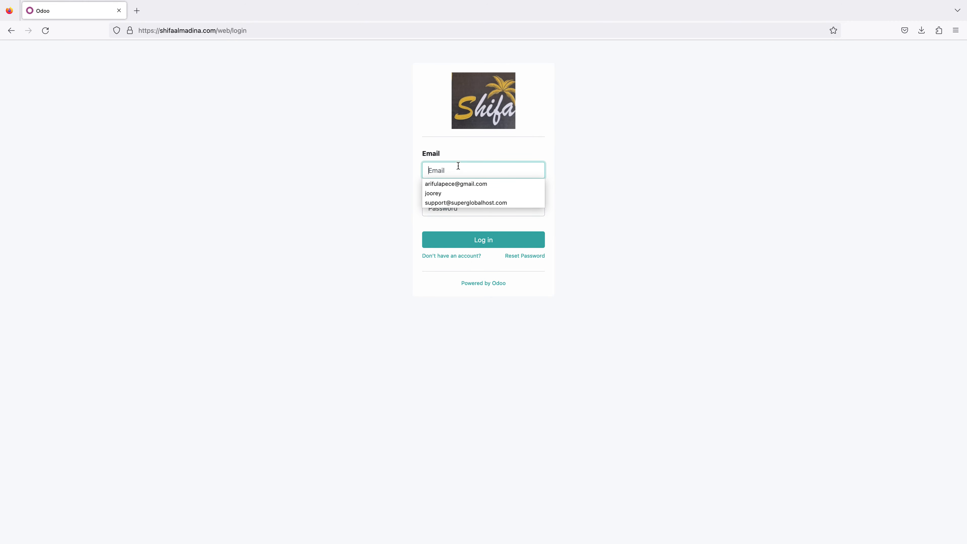
{"action": "type", "text": "sh"}
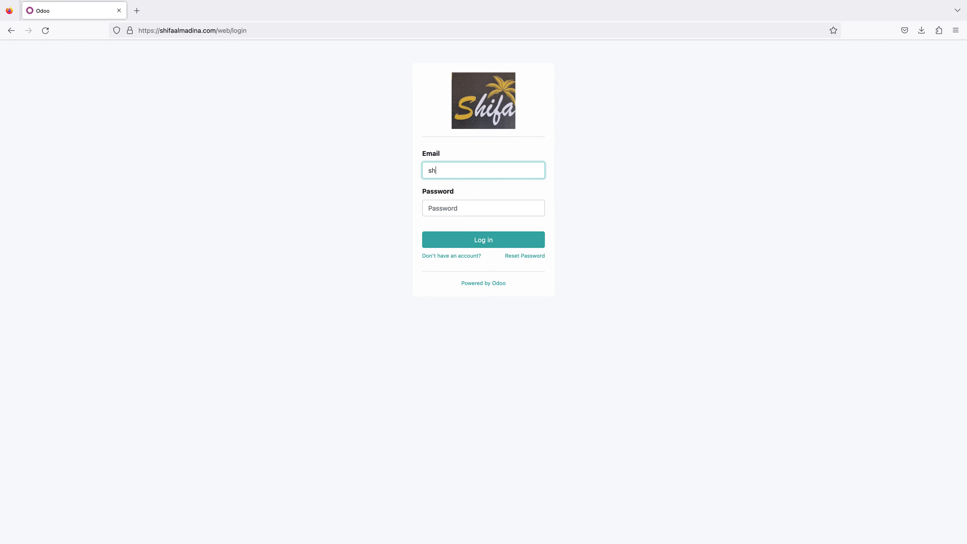
{"action": "type", "text": "ifa"}
- Enter the account password, log in, and decline saving the login in the browser
{"action": "left_click", "coordinate": [463, 203]}
{"action": "type", "text": "s••••••••"}
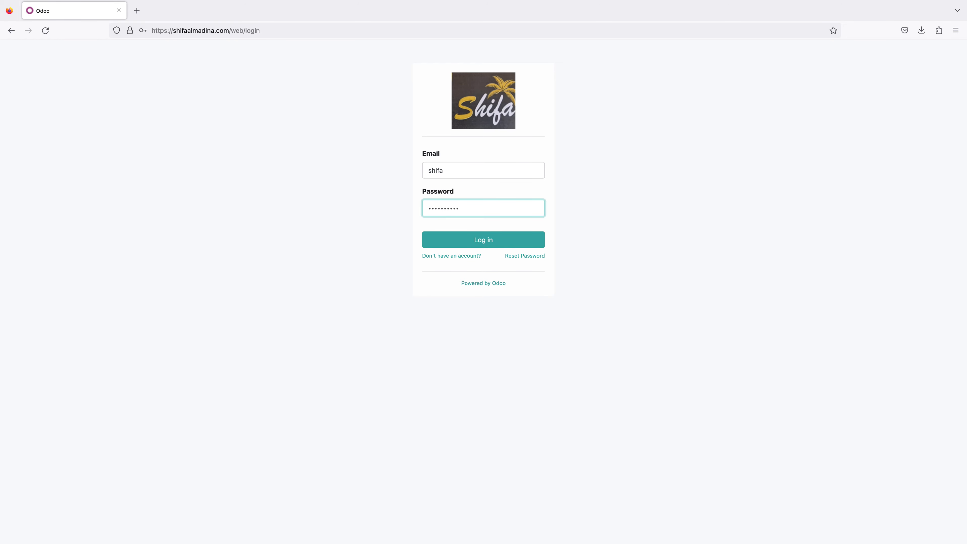
{"action": "left_click", "coordinate": [484, 240]}
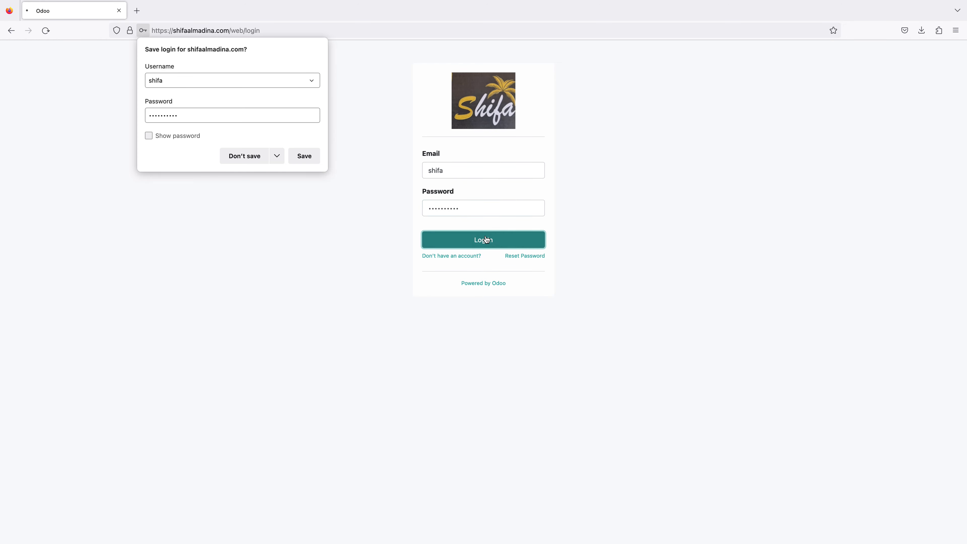
{"action": "left_click", "coordinate": [249, 162]}
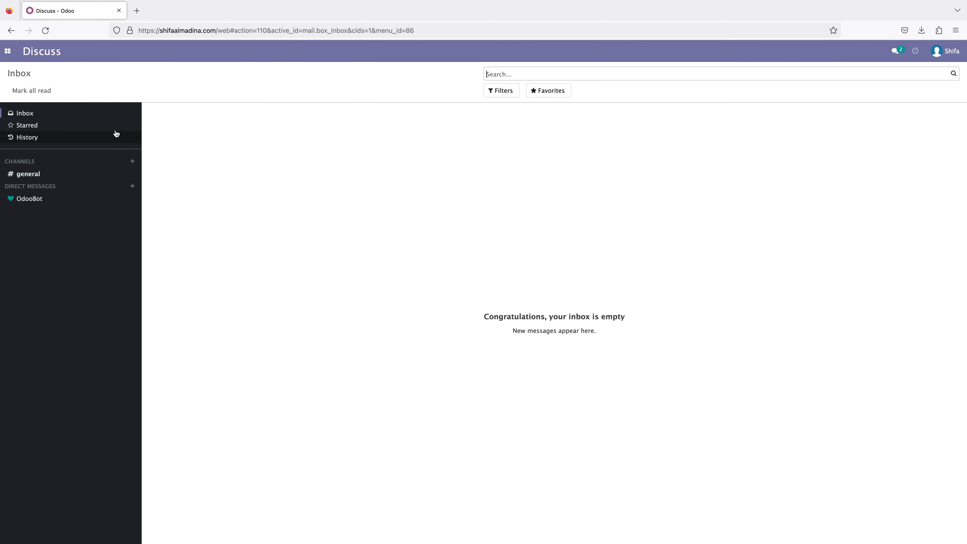
- Open the Ajwa A+ product record from the Purchase app's product list
{"action": "left_click", "coordinate": [7, 54]}
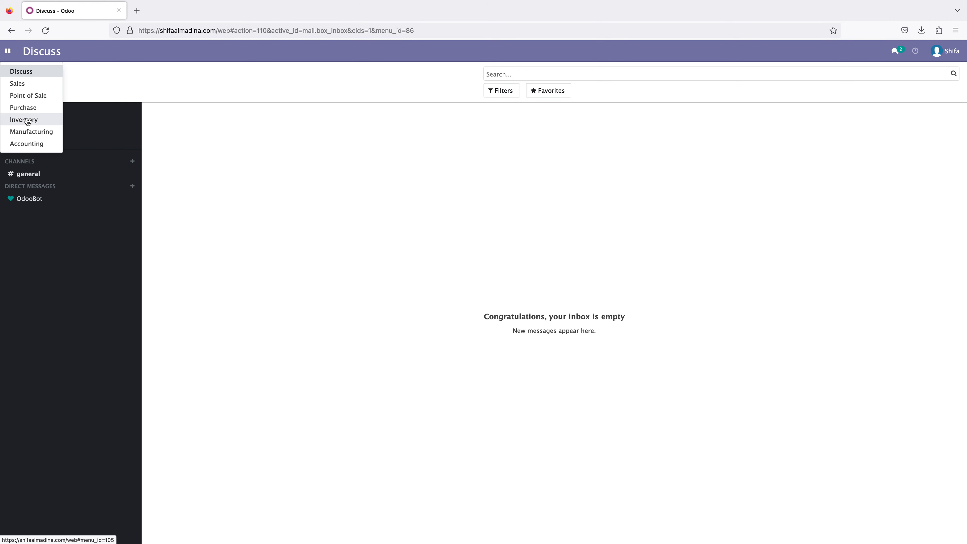
{"action": "left_click", "coordinate": [33, 112]}
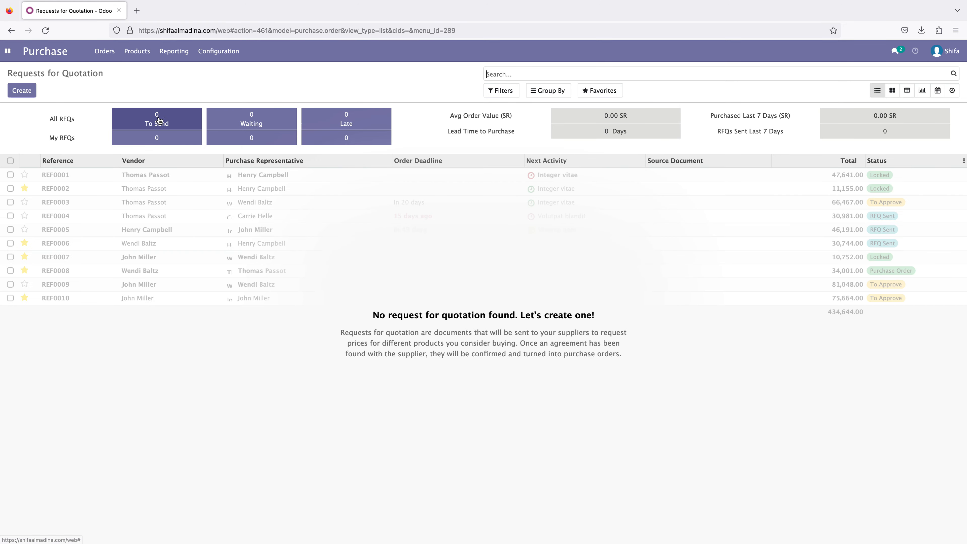
{"action": "left_click", "coordinate": [135, 58]}
{"action": "left_click", "coordinate": [149, 72]}
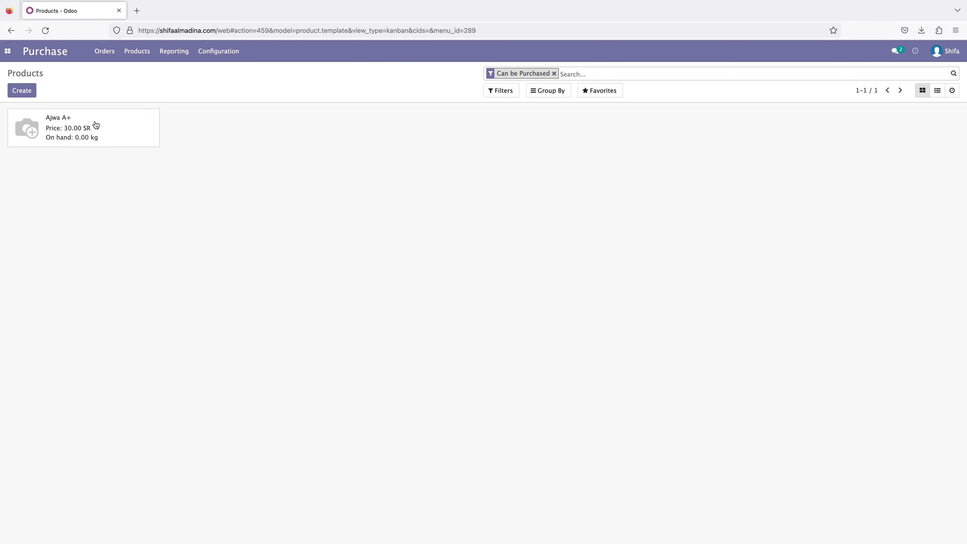
{"action": "left_click", "coordinate": [108, 128]}
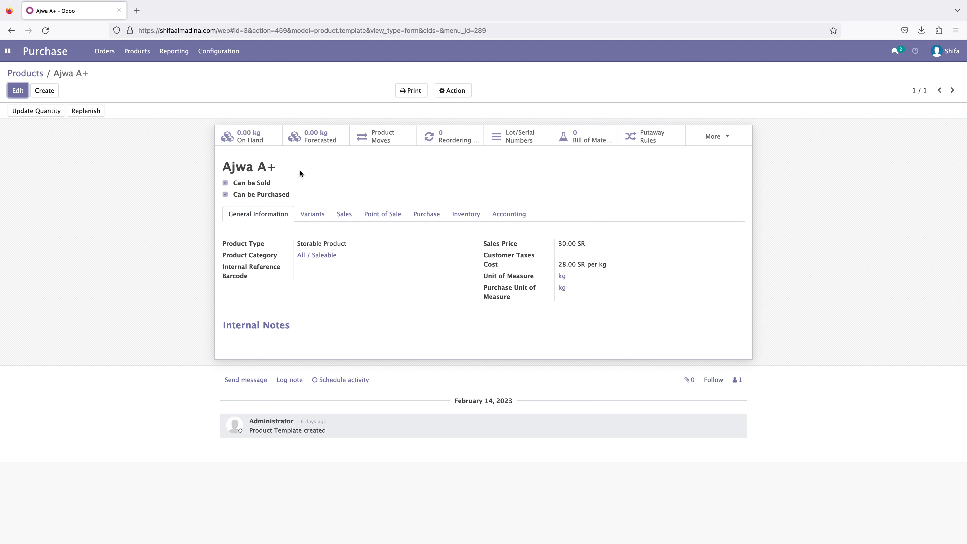
- Examine the product's sales price and cost, and its inventory tracking and packaging settings
{"action": "left_click_drag", "start_coordinate": [562, 244], "coordinate": [576, 264]}
{"action": "left_click", "coordinate": [573, 262]}
{"action": "left_click", "coordinate": [589, 263]}
{"action": "left_click", "coordinate": [466, 219]}
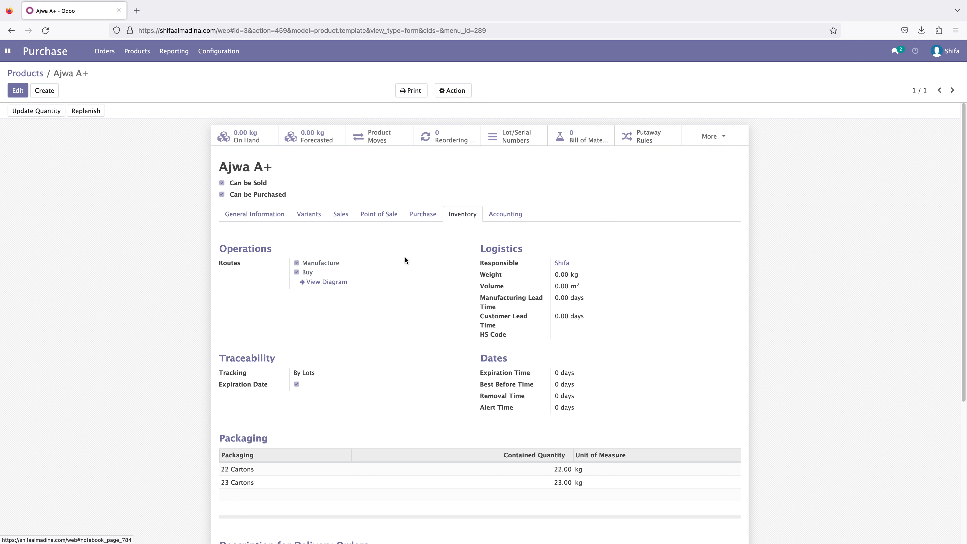
{"action": "scroll", "coordinate": [409, 261], "scroll_direction": "down", "scroll_amount": 2}
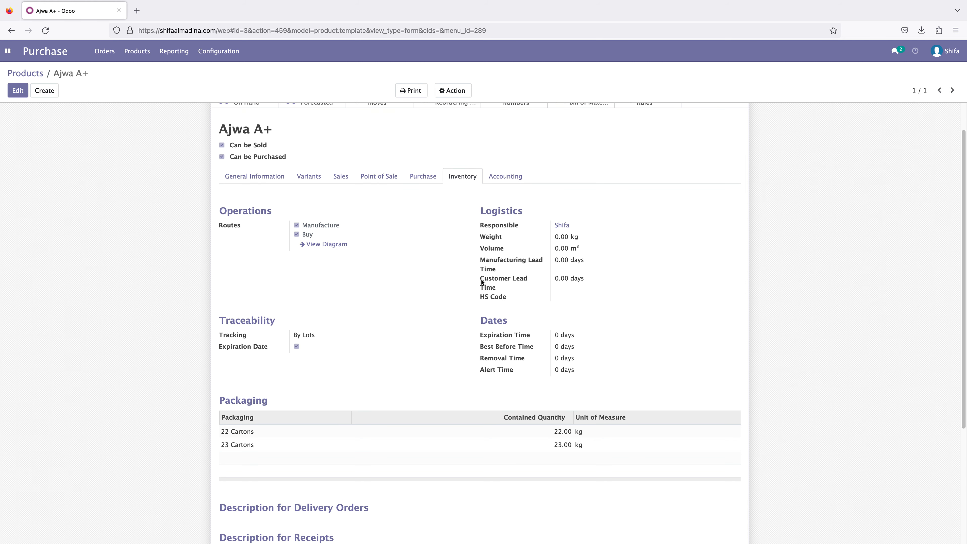
{"action": "left_click_drag", "start_coordinate": [228, 335], "coordinate": [324, 337]}
{"action": "left_click", "coordinate": [332, 343]}
{"action": "scroll", "coordinate": [350, 360], "scroll_direction": "down", "scroll_amount": 1}
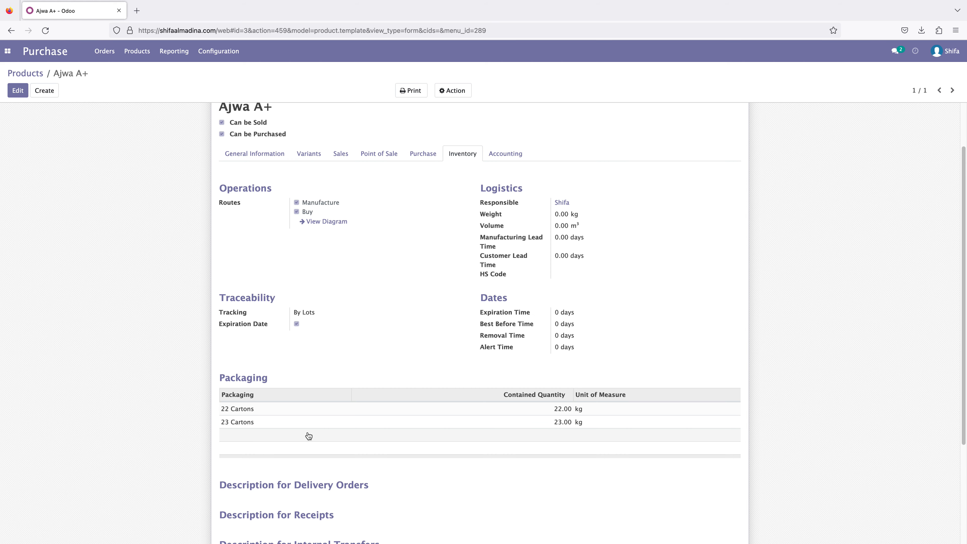
{"action": "scroll", "coordinate": [309, 436], "scroll_direction": "down", "scroll_amount": 2}
{"action": "scroll", "coordinate": [218, 319], "scroll_direction": "up", "scroll_amount": 5}
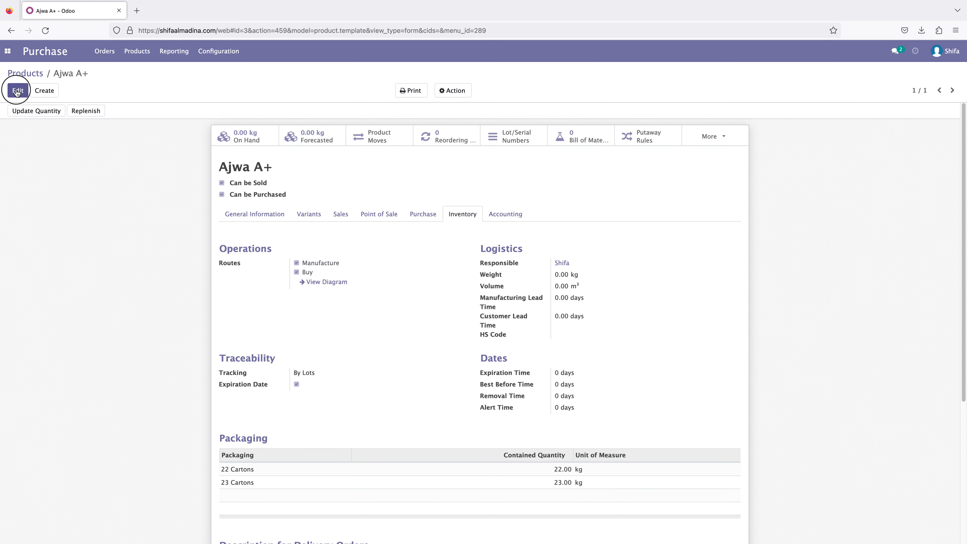
- Put the Ajwa A+ product into edit mode and check its available traceability options
{"action": "left_click", "coordinate": [18, 90]}
{"action": "scroll", "coordinate": [197, 244], "scroll_direction": "down", "scroll_amount": 2}
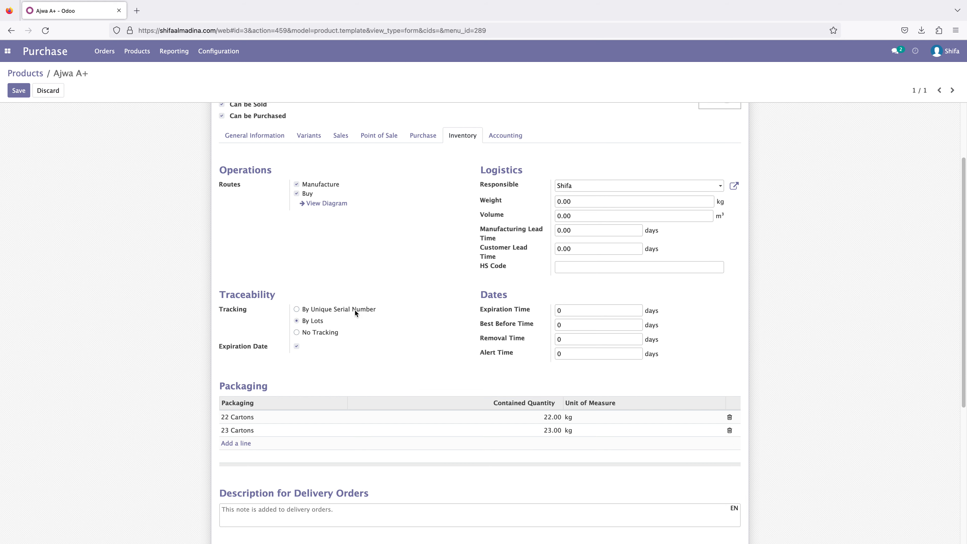
{"action": "scroll", "coordinate": [611, 351], "scroll_direction": "up", "scroll_amount": 3}
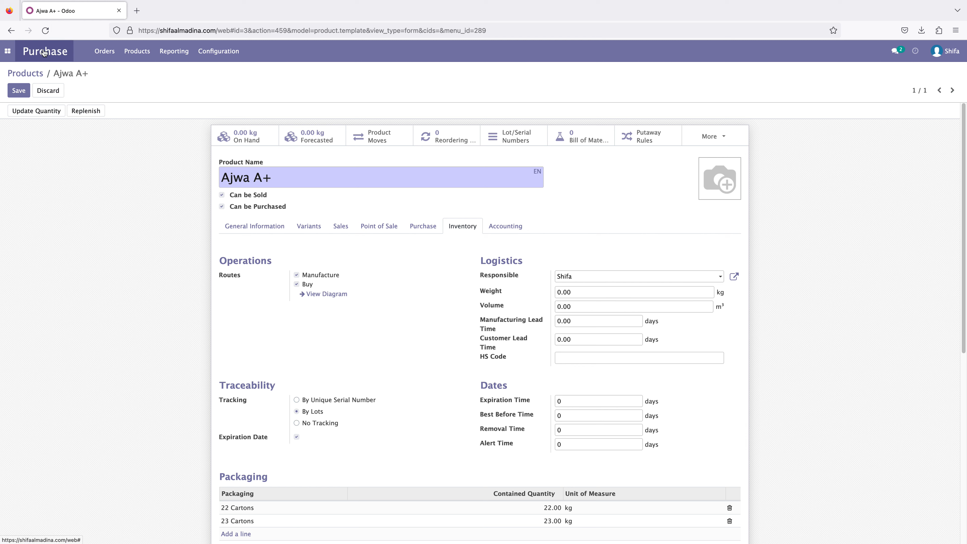
- Start a new purchase order from the Purchase Orders list
{"action": "left_click", "coordinate": [109, 54]}
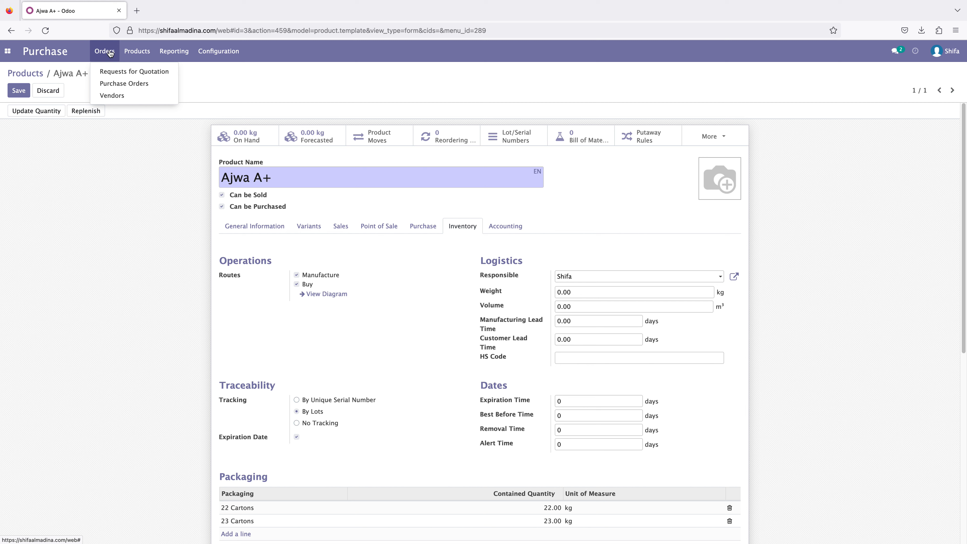
{"action": "left_click", "coordinate": [125, 84]}
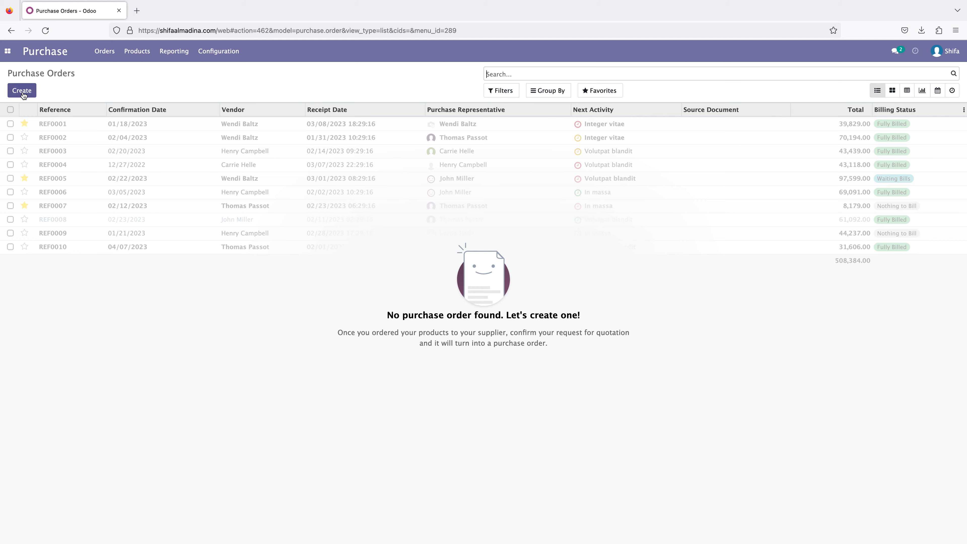
{"action": "left_click", "coordinate": [23, 94]}
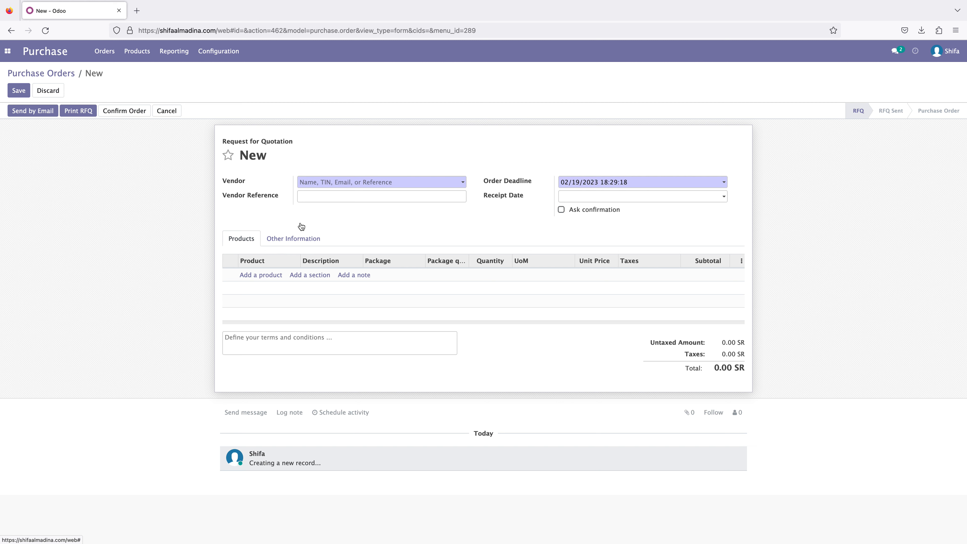
- Create a new vendor named "Vendor" directly from the order's Vendor field and assign it to the order
{"action": "left_click", "coordinate": [325, 182]}
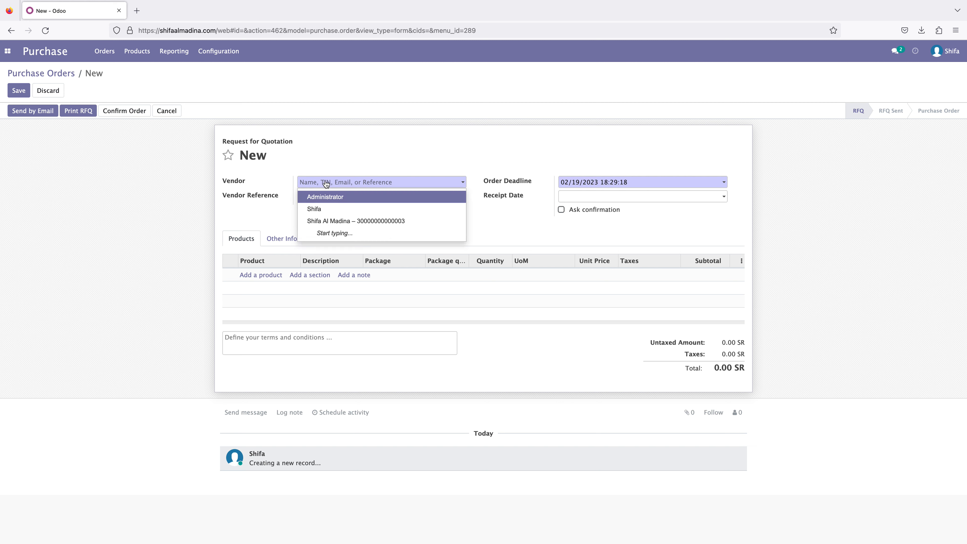
{"action": "left_click", "coordinate": [321, 182]}
{"action": "left_click", "coordinate": [318, 183]}
{"action": "type", "text": "Ve"}
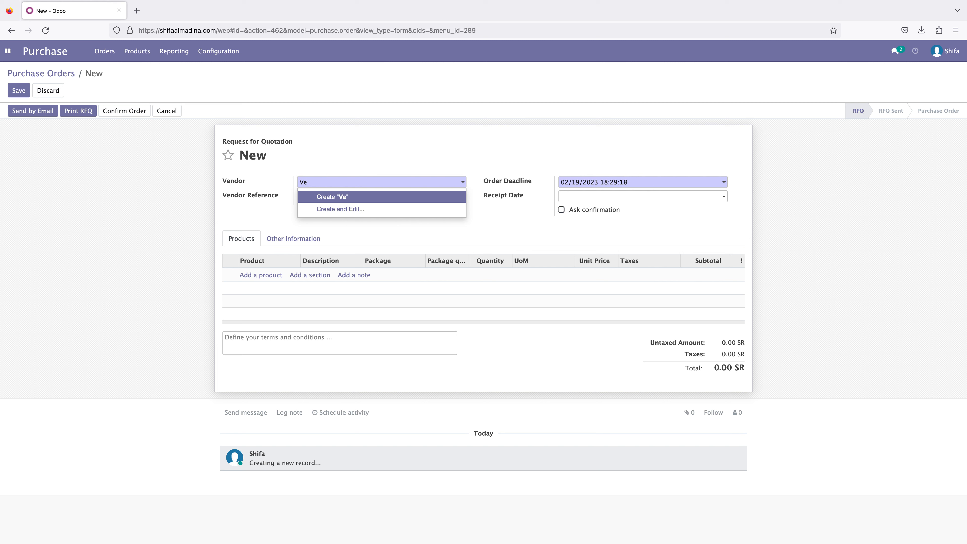
{"action": "type", "text": "ndor"}
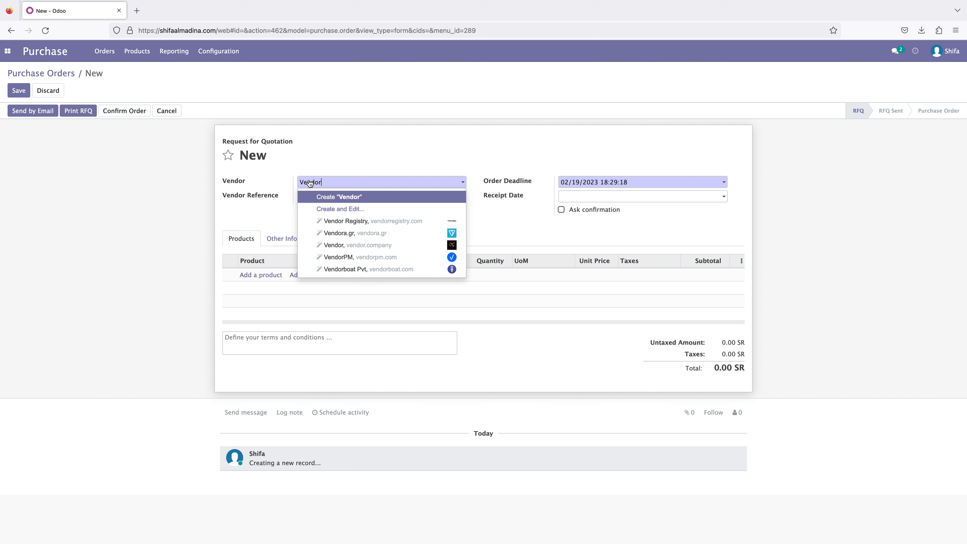
{"action": "left_click", "coordinate": [340, 197]}
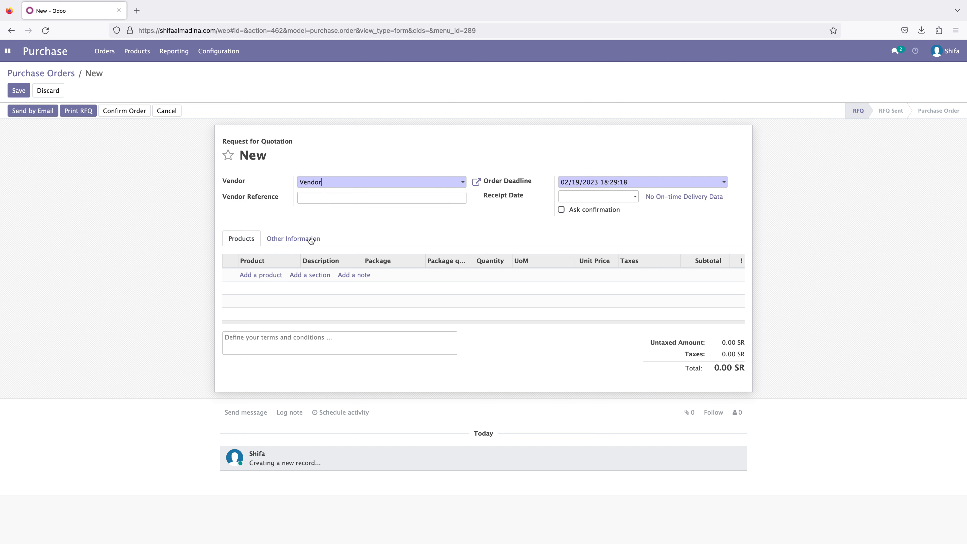
- Add an order line for the product Ajwa A+ with the package 23 Cartons, keeping it as the only line
{"action": "left_click", "coordinate": [257, 276]}
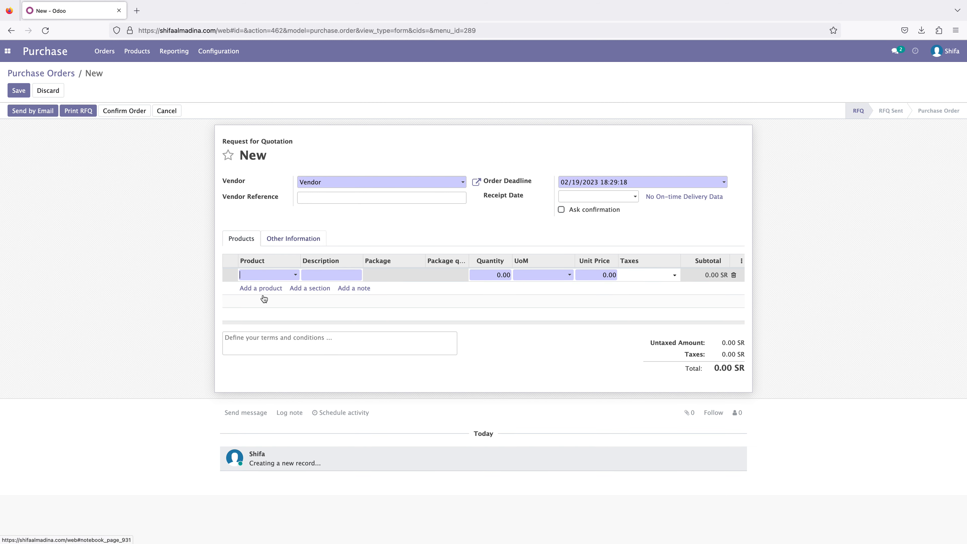
{"action": "left_click", "coordinate": [269, 277]}
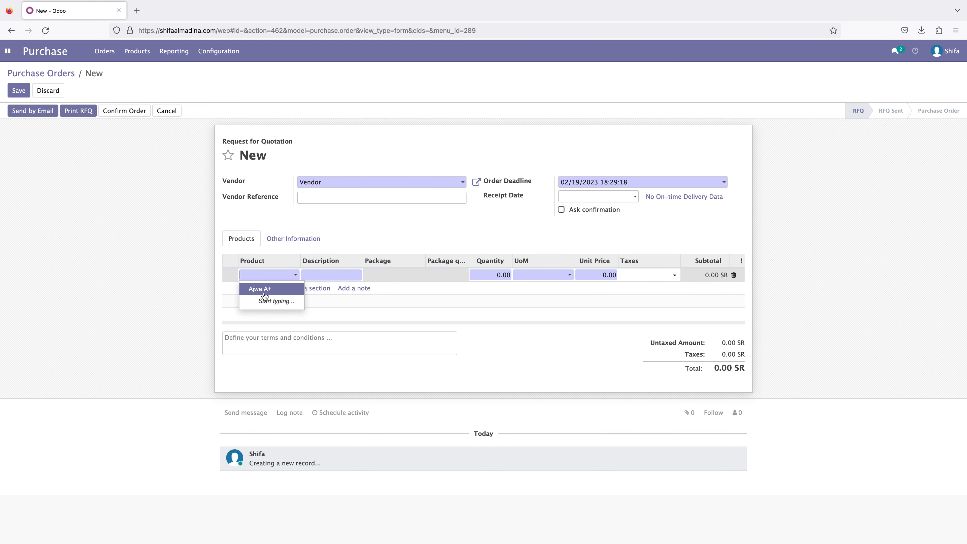
{"action": "left_click", "coordinate": [263, 292]}
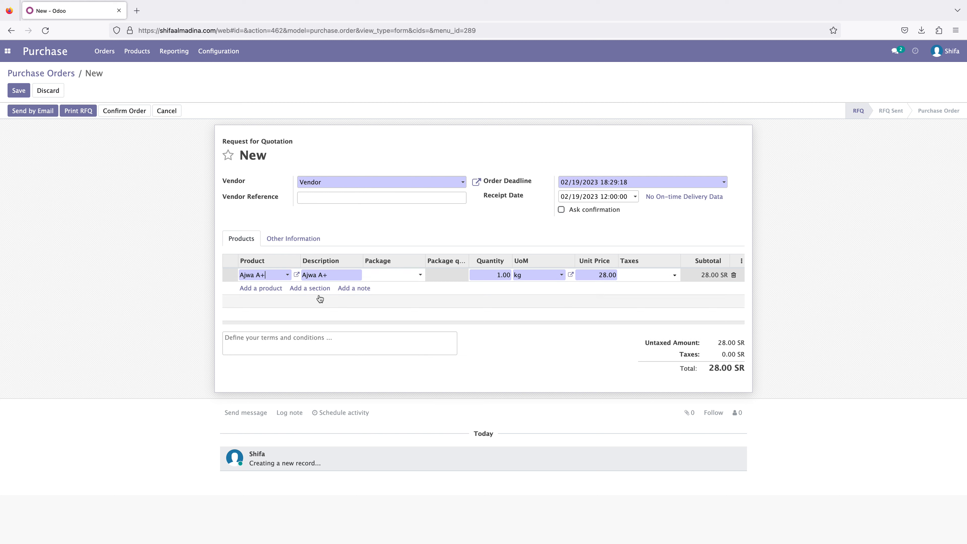
{"action": "left_click", "coordinate": [410, 276]}
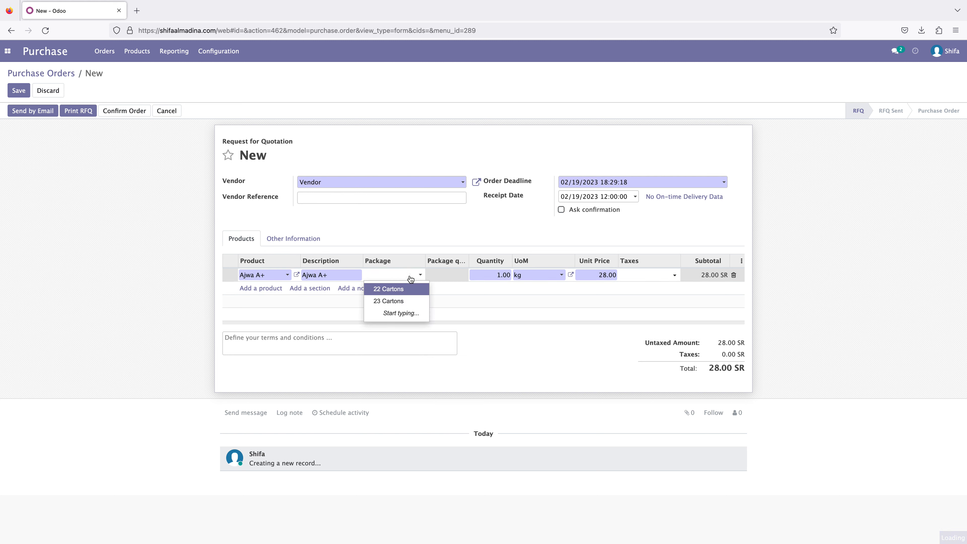
{"action": "left_click", "coordinate": [395, 301]}
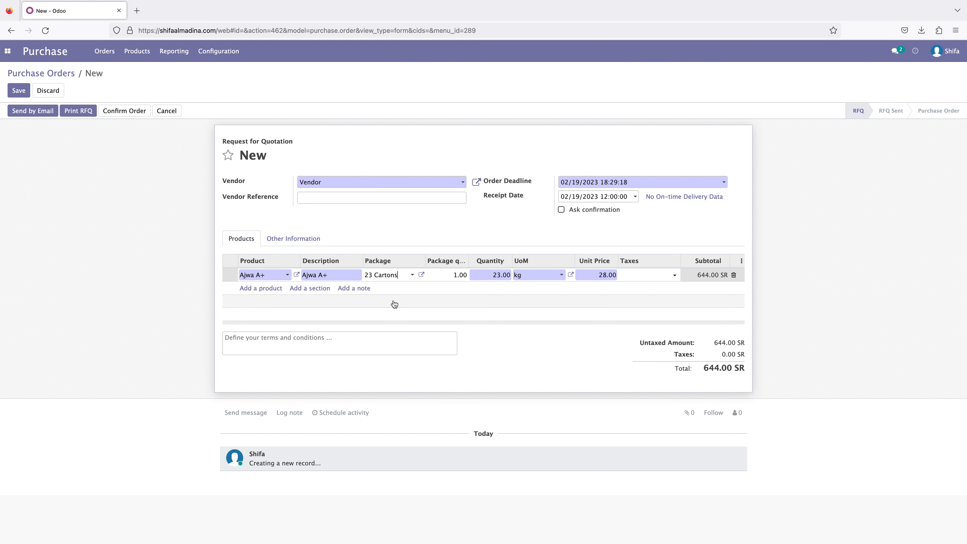
{"action": "left_click", "coordinate": [268, 290]}
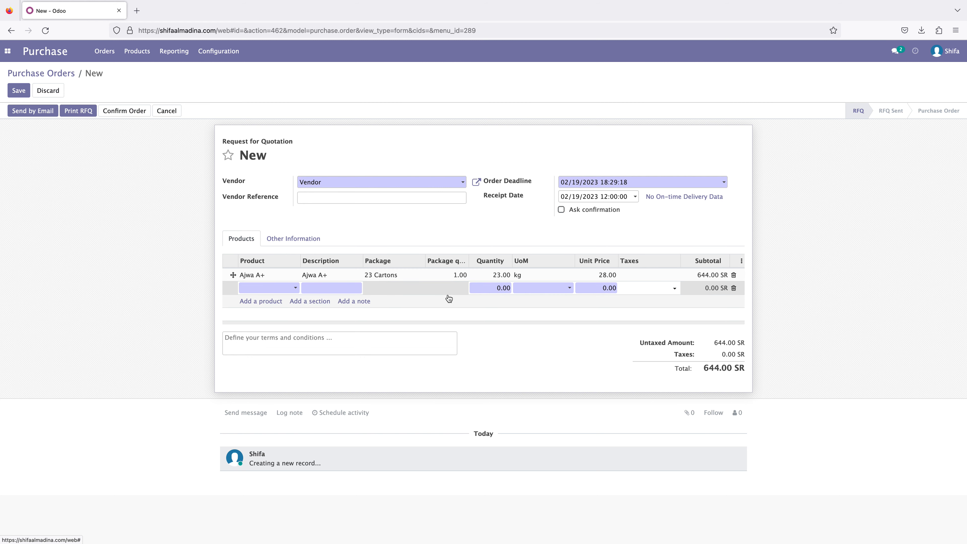
{"action": "left_click", "coordinate": [734, 289]}
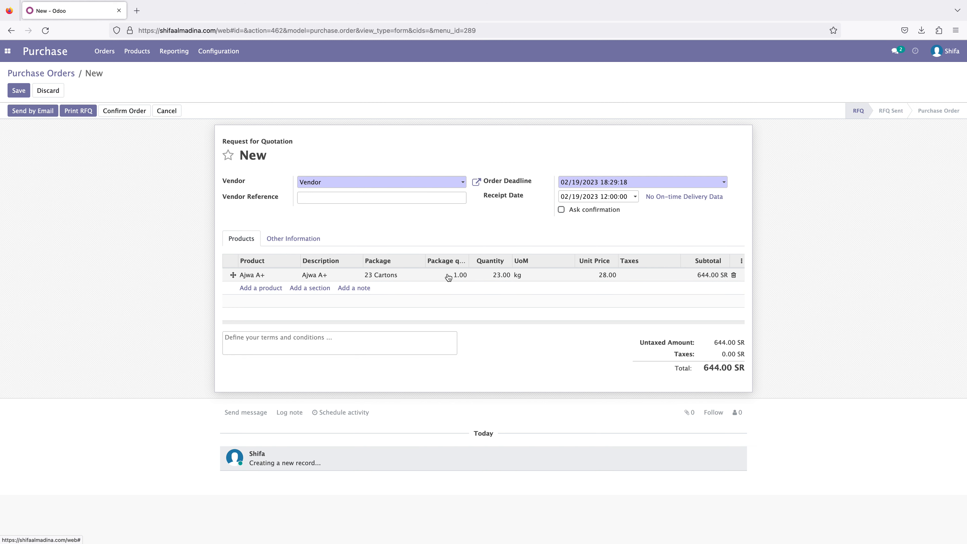
- Set the package quantity of the Ajwa A+ line to 50
{"action": "left_click", "coordinate": [461, 277]}
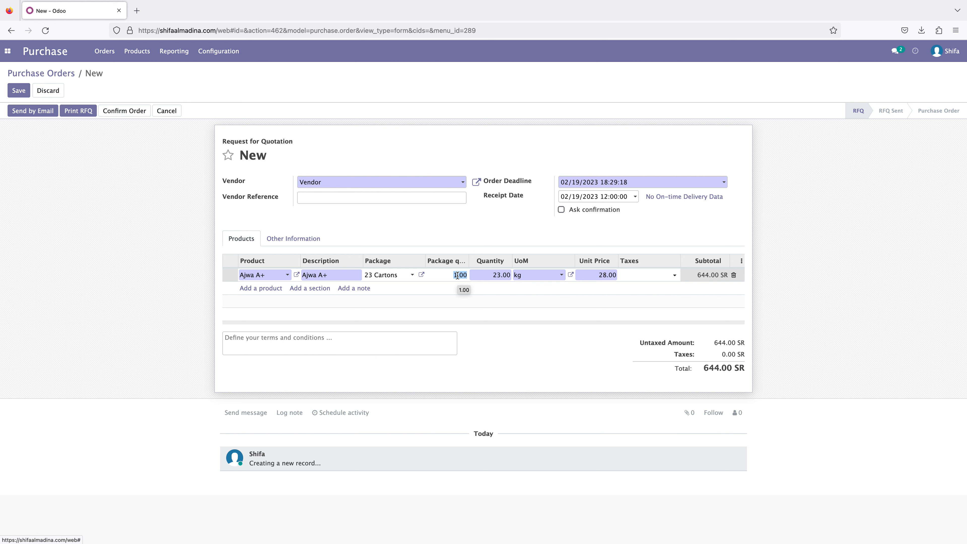
{"action": "type", "text": "50"}
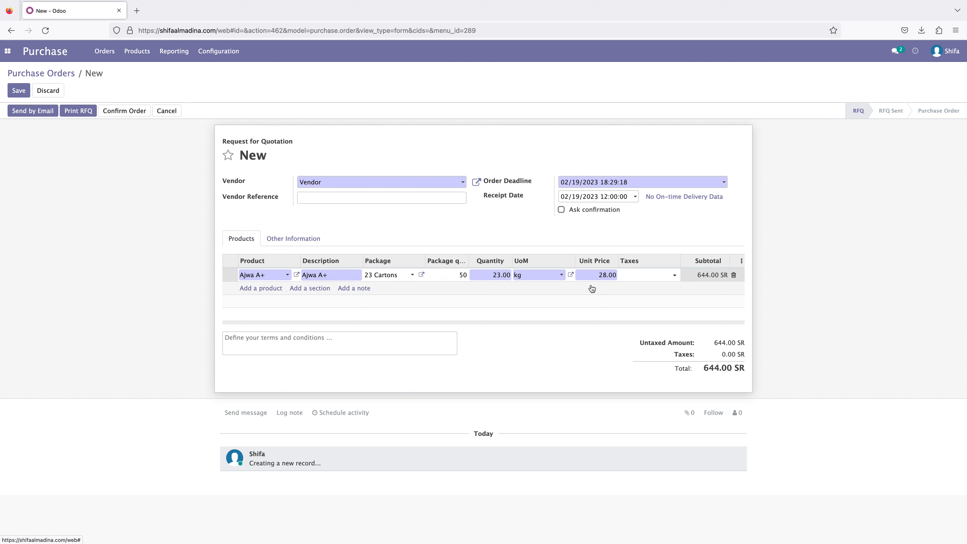
{"action": "left_click", "coordinate": [821, 255]}
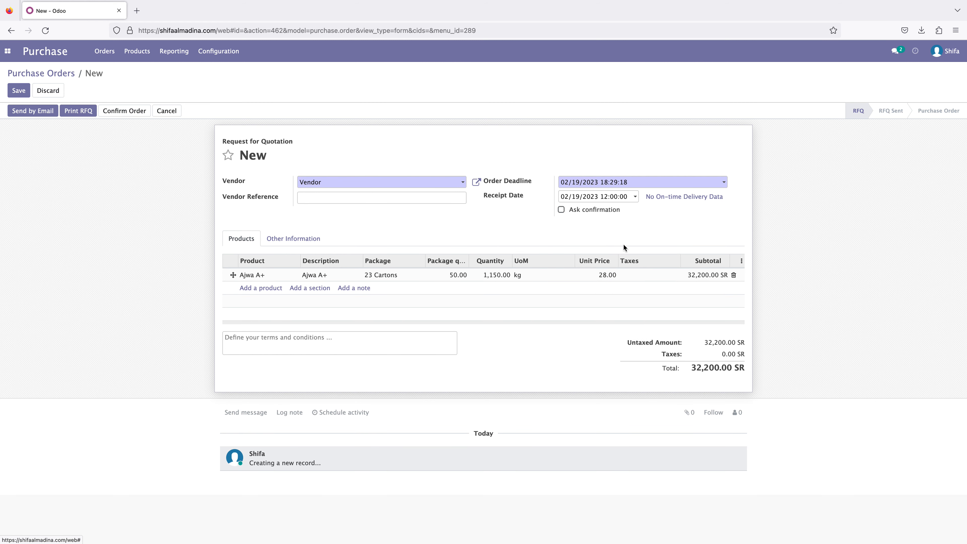
- Check the quantity and the available purchase taxes on the Ajwa A+ order line
{"action": "left_click", "coordinate": [494, 276]}
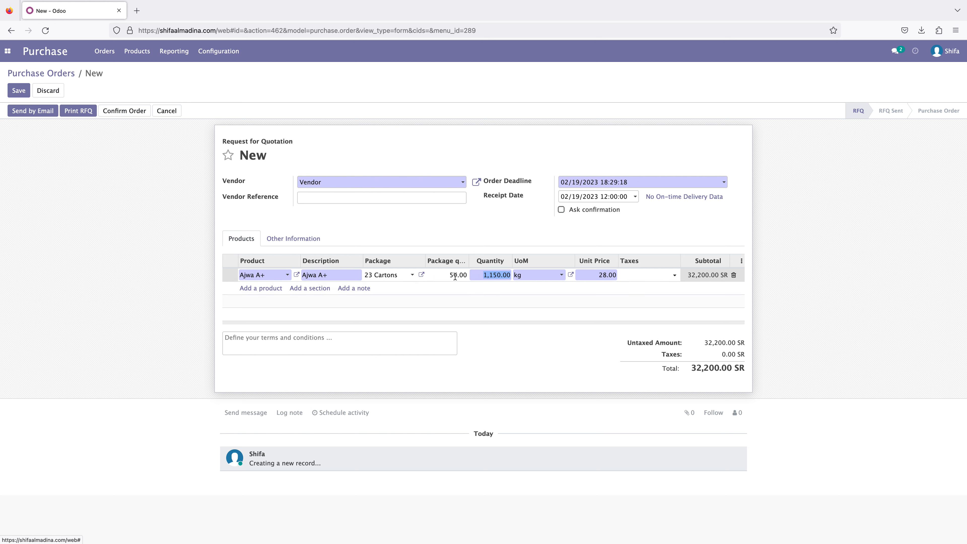
{"action": "left_click", "coordinate": [496, 226]}
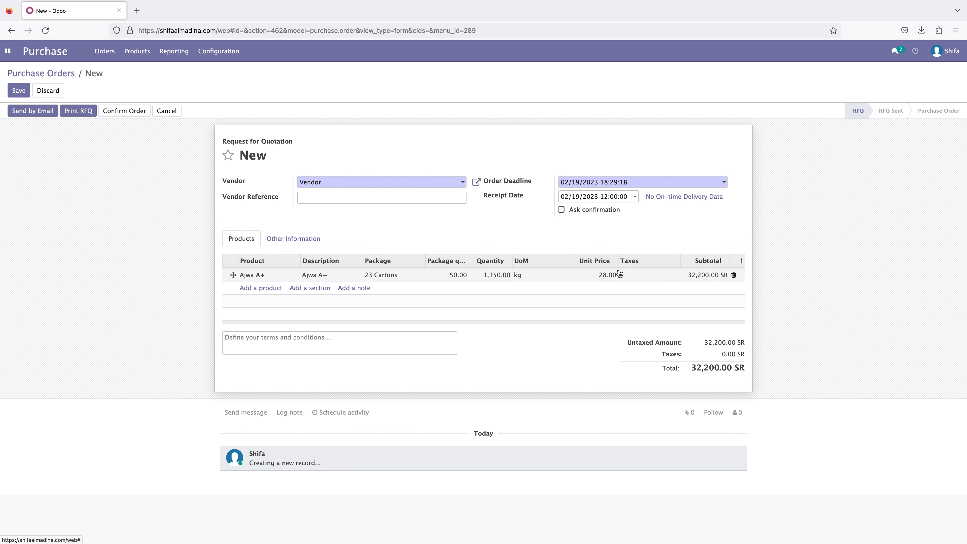
{"action": "left_click", "coordinate": [659, 278]}
{"action": "left_click", "coordinate": [658, 277]}
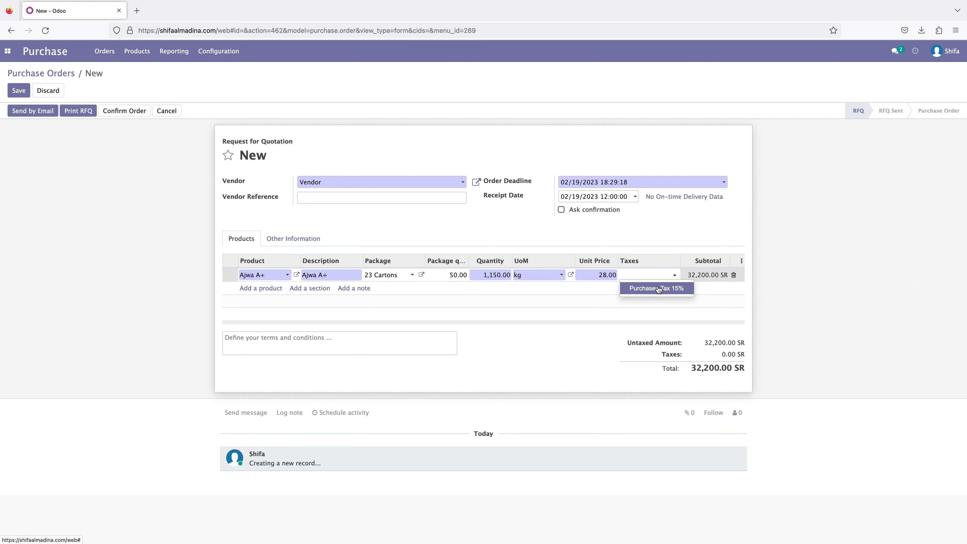
{"action": "left_click", "coordinate": [860, 273]}
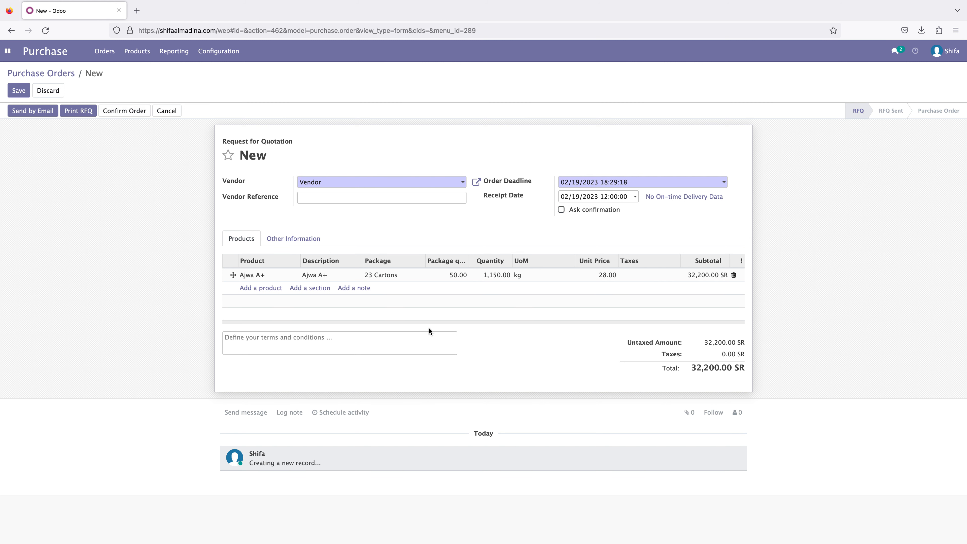
- Try changing the Ajwa A+ line's quantity to about 30,000 kg and dismiss the packaging warning
{"action": "left_click", "coordinate": [495, 275]}
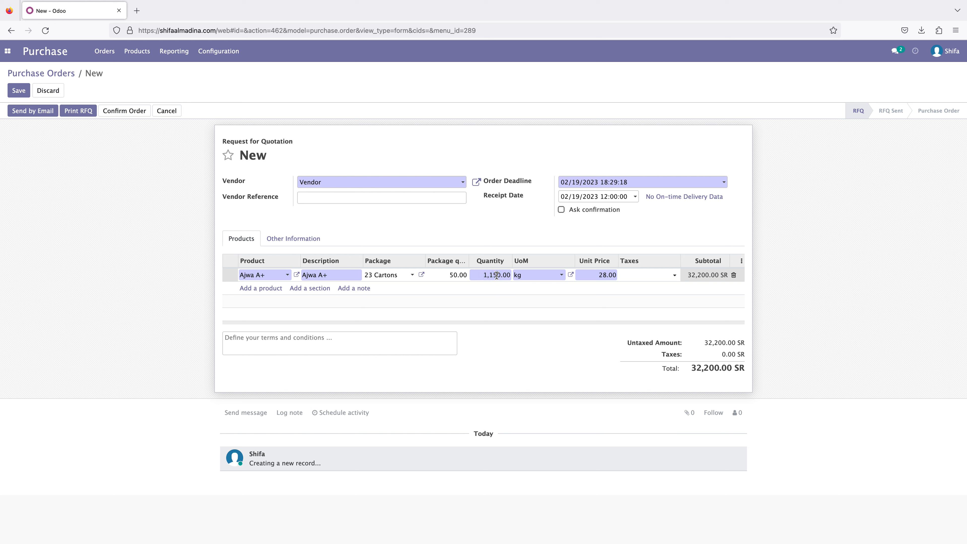
{"action": "type", "text": "30"}
{"action": "left_click", "coordinate": [803, 272]}
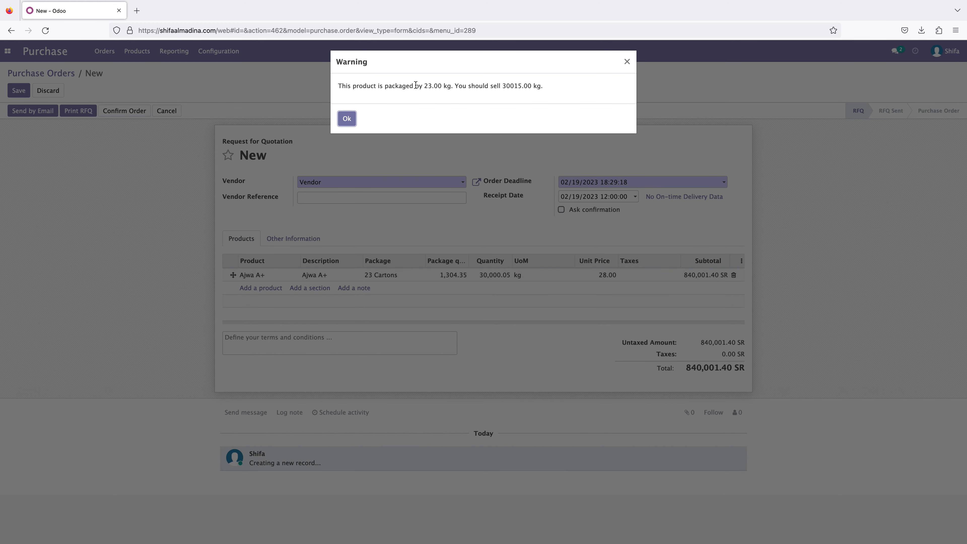
{"action": "left_click_drag", "start_coordinate": [426, 85], "coordinate": [447, 85]}
{"action": "left_click", "coordinate": [450, 86]}
{"action": "left_click", "coordinate": [627, 61]}
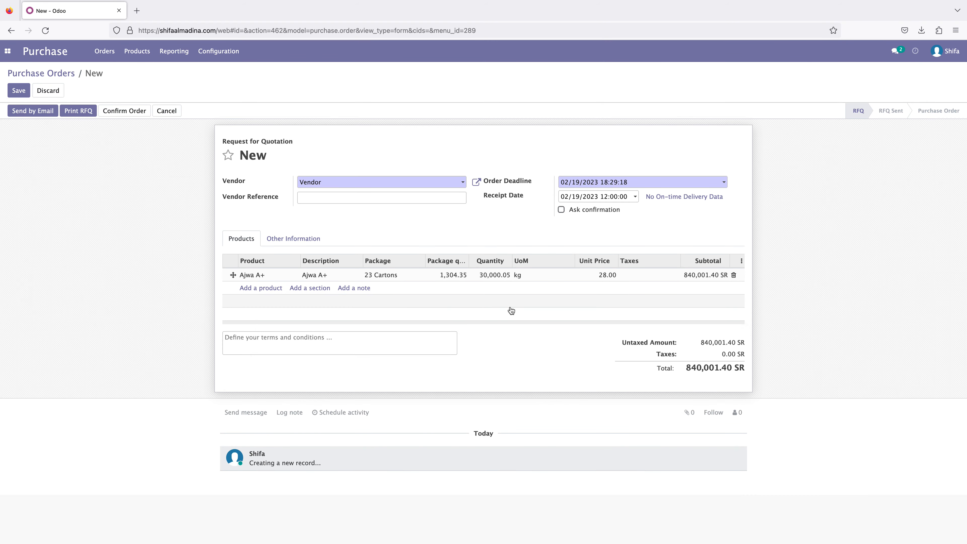
- Set the package quantity of the Ajwa A+ line back to 50
{"action": "left_click", "coordinate": [454, 276]}
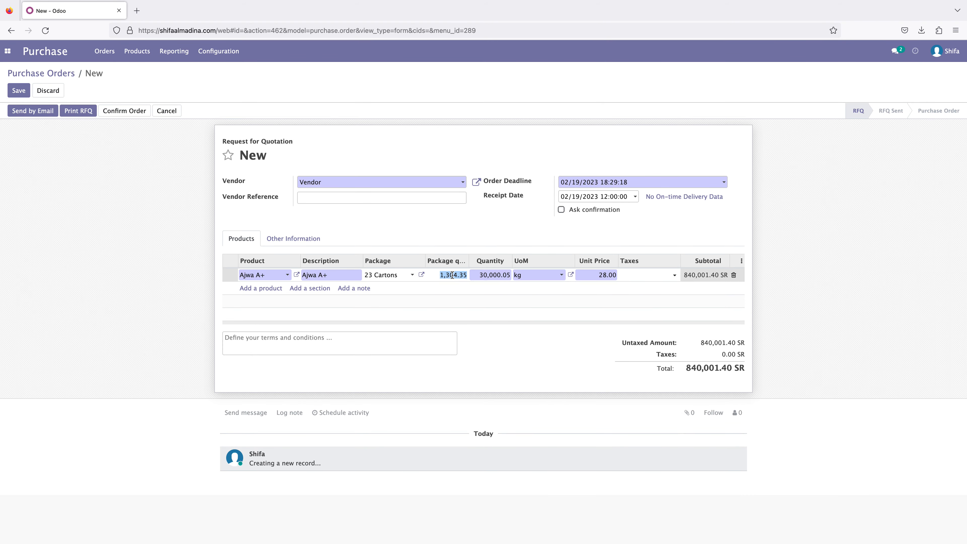
{"action": "type", "text": "50"}
{"action": "left_click", "coordinate": [831, 280]}
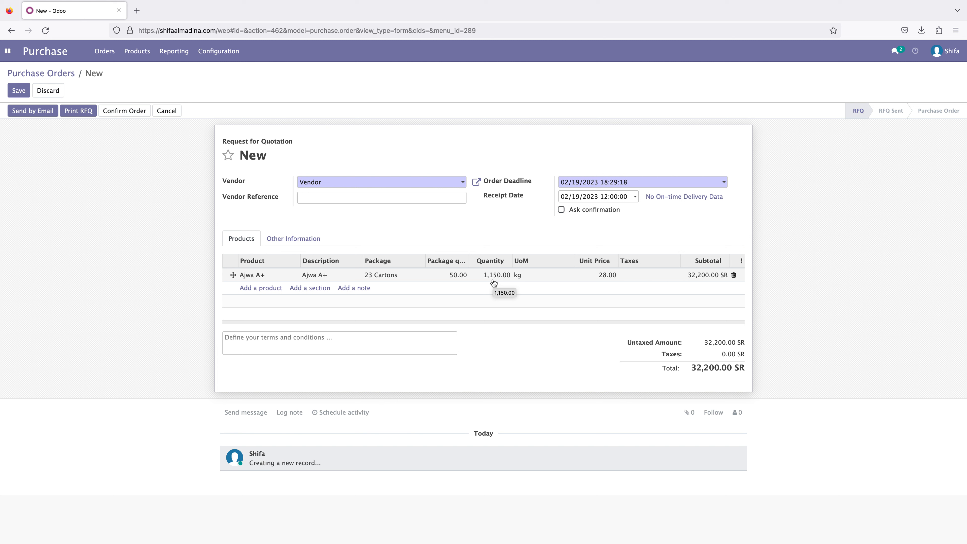
- Confirm the purchase order and open its receipt
{"action": "left_click", "coordinate": [281, 343]}
{"action": "left_click", "coordinate": [124, 111]}
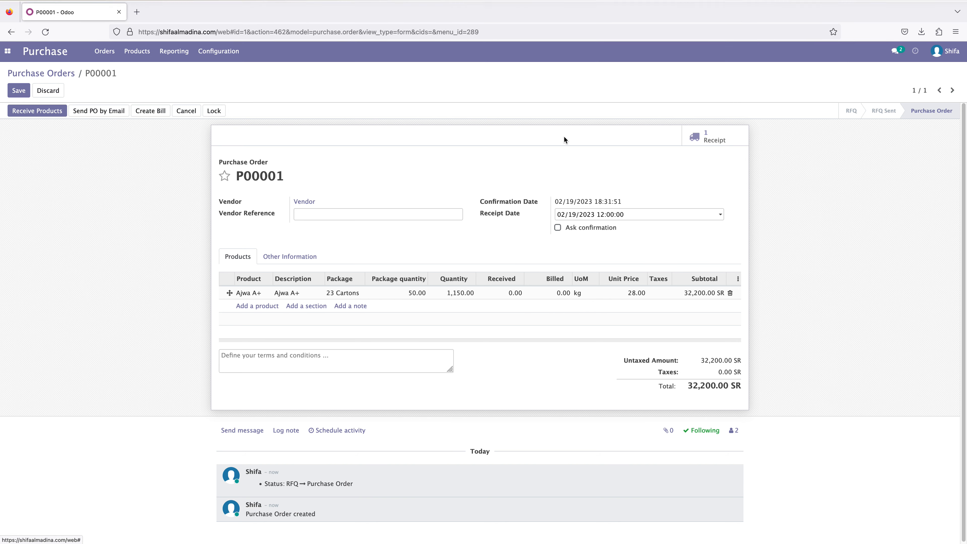
{"action": "left_click", "coordinate": [707, 141]}
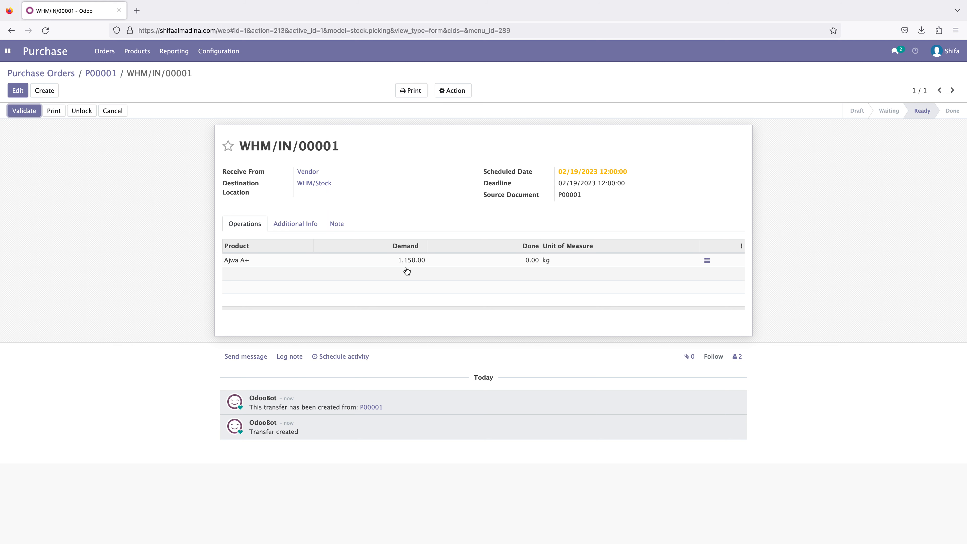
{"action": "left_click", "coordinate": [707, 260]}
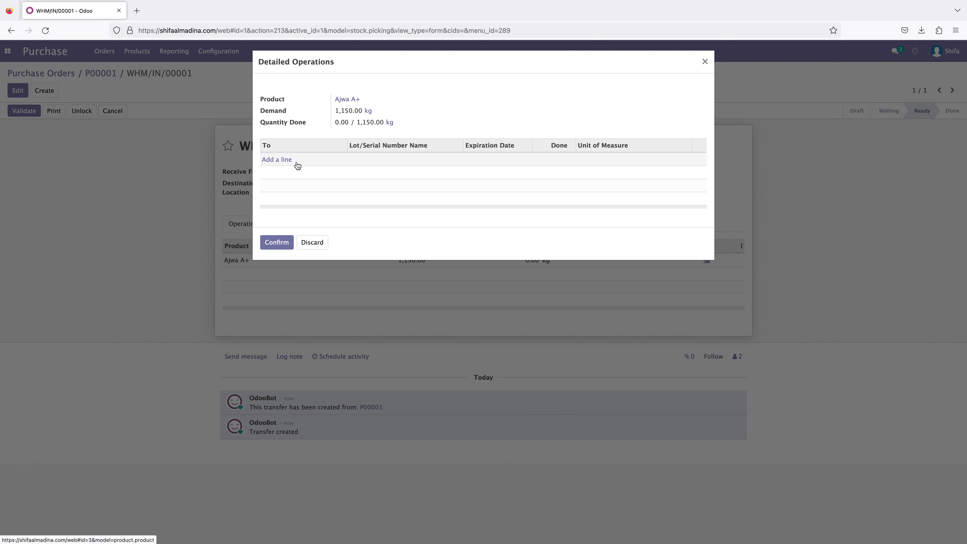
{"action": "left_click", "coordinate": [278, 159]}
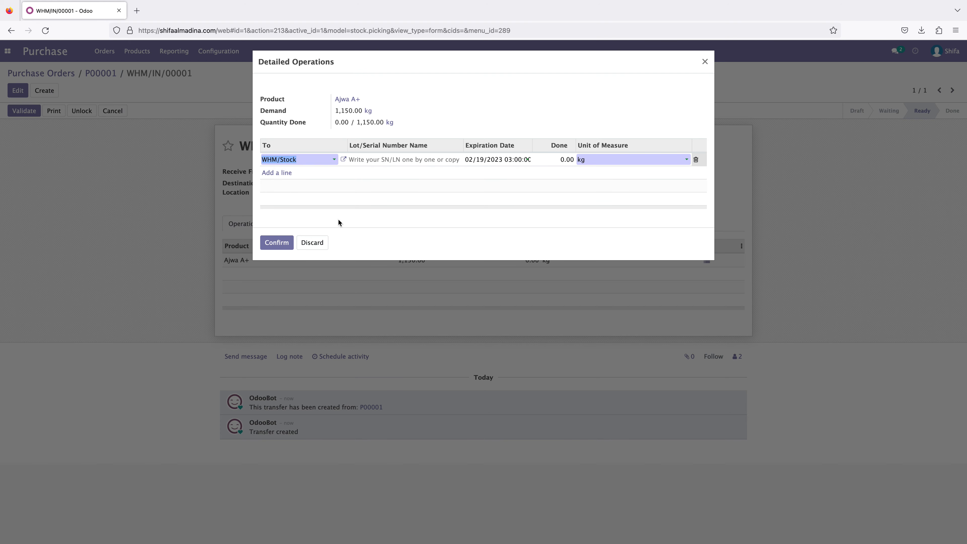
{"action": "left_click", "coordinate": [318, 244]}
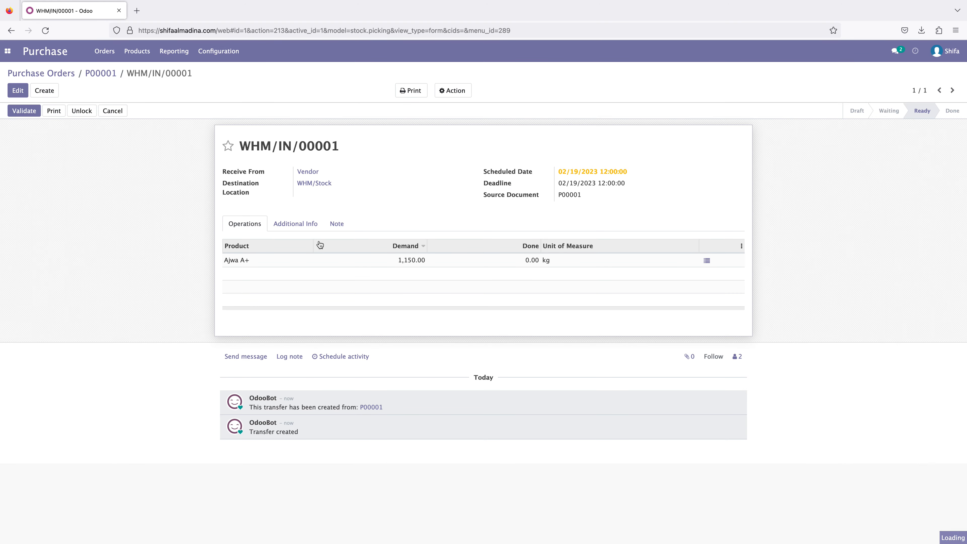
- Open Inventory in a new browser tab and view the list of configured warehouses
{"action": "left_click", "coordinate": [8, 51]}
{"action": "right_click", "coordinate": [23, 117]}
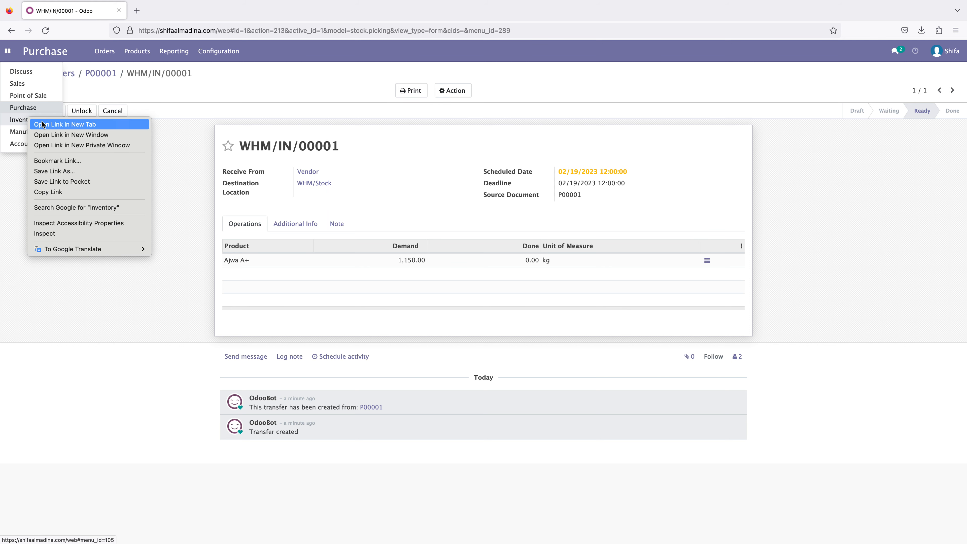
{"action": "left_click", "coordinate": [41, 124]}
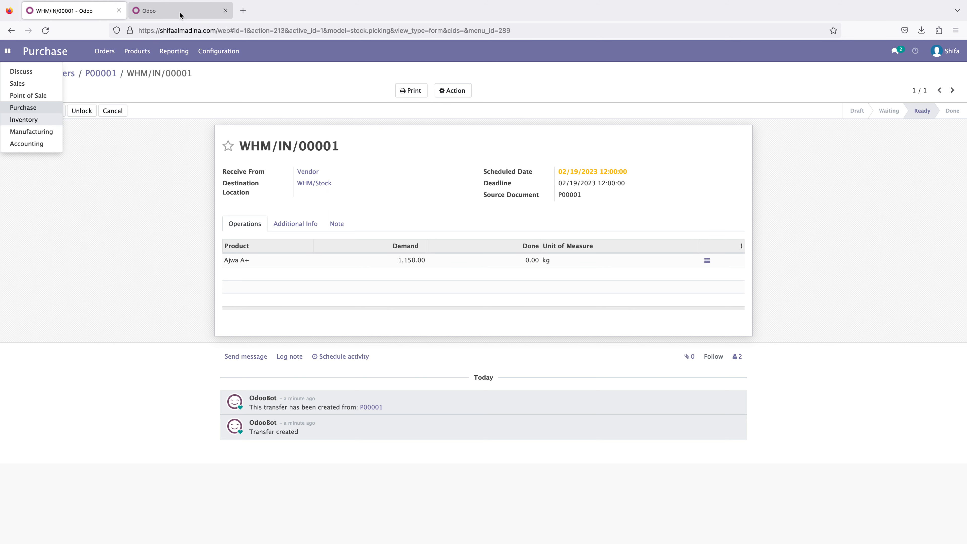
{"action": "left_click", "coordinate": [180, 12]}
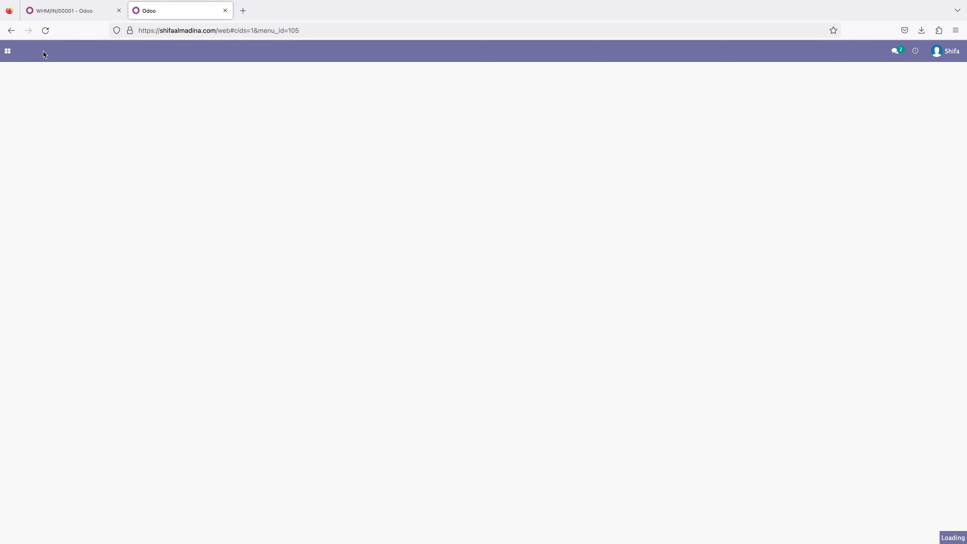
{"action": "left_click", "coordinate": [266, 52]}
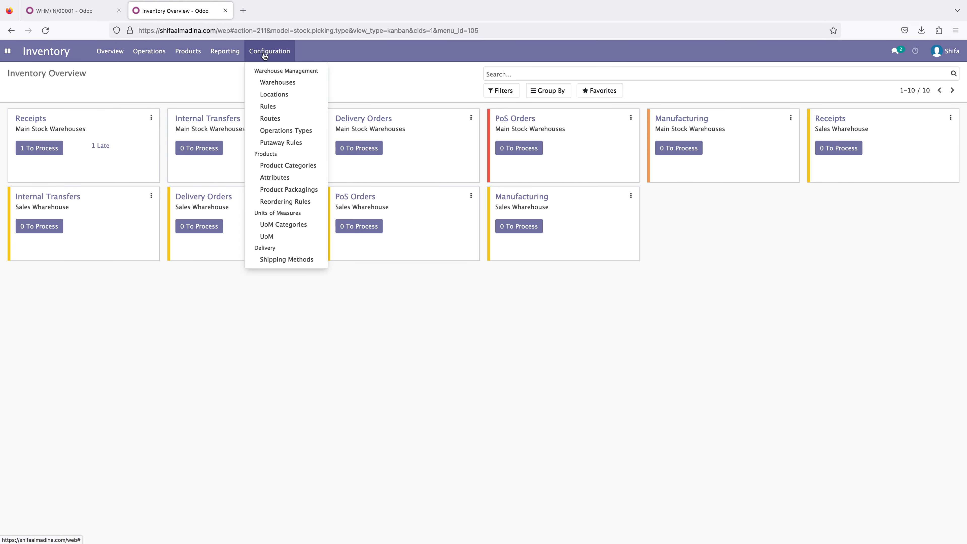
{"action": "left_click", "coordinate": [282, 82]}
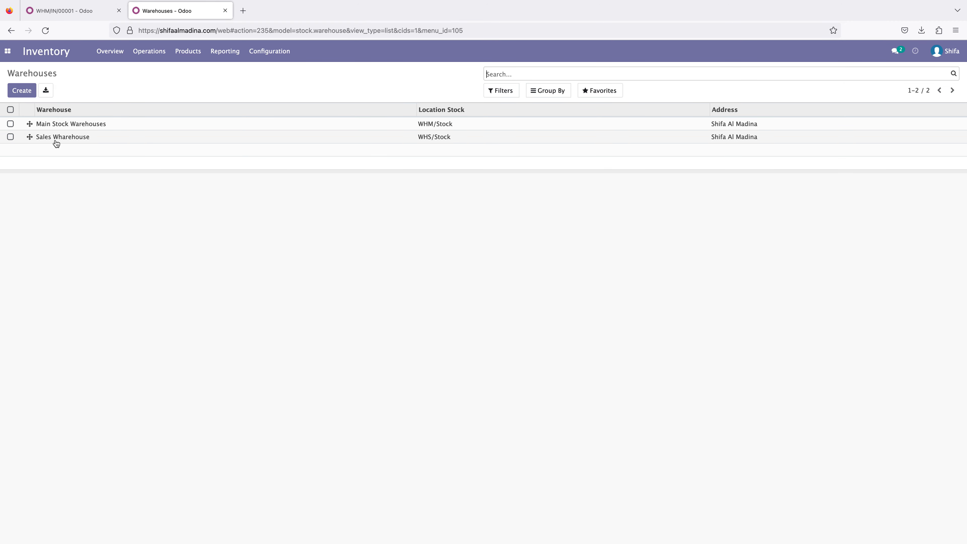
- Add a detailed operations line for Ajwa A+ on the receipt and check its WHM/Stock destination against the warehouses list
{"action": "left_click", "coordinate": [76, 35]}
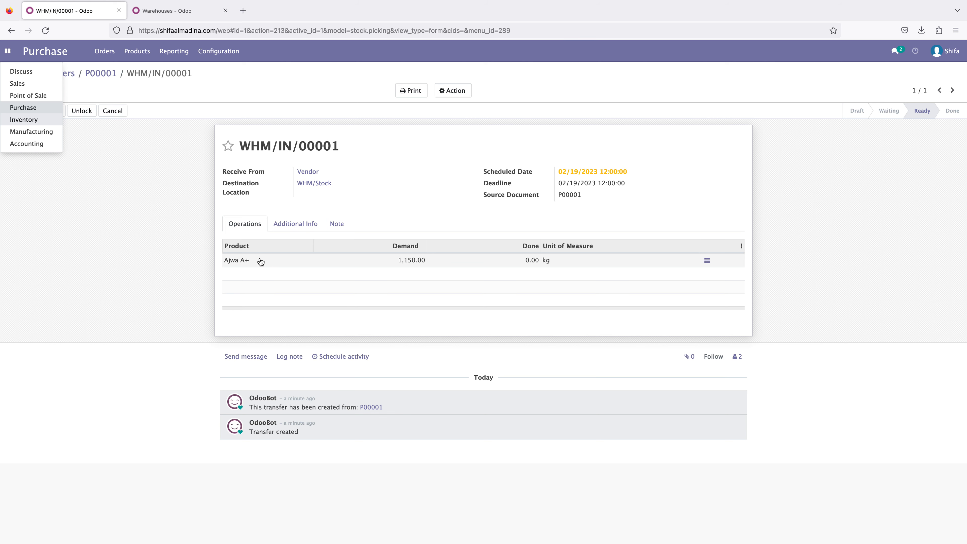
{"action": "left_click", "coordinate": [706, 260]}
{"action": "left_click", "coordinate": [277, 160]}
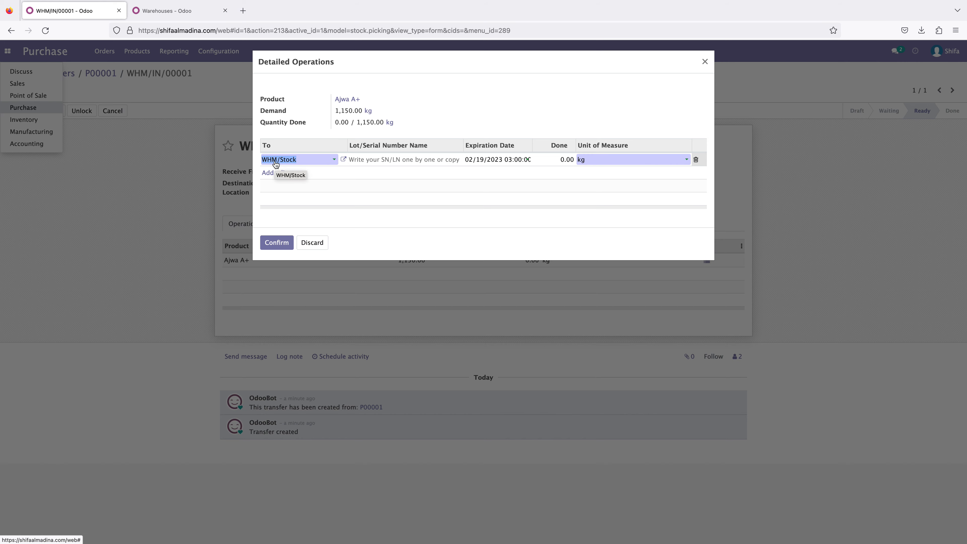
{"action": "left_click", "coordinate": [157, 11]}
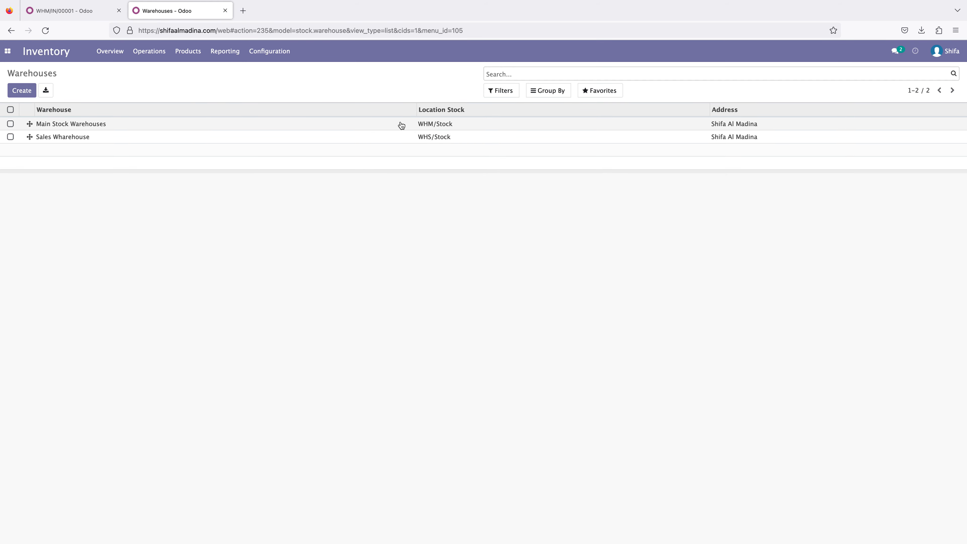
{"action": "left_click", "coordinate": [79, 12]}
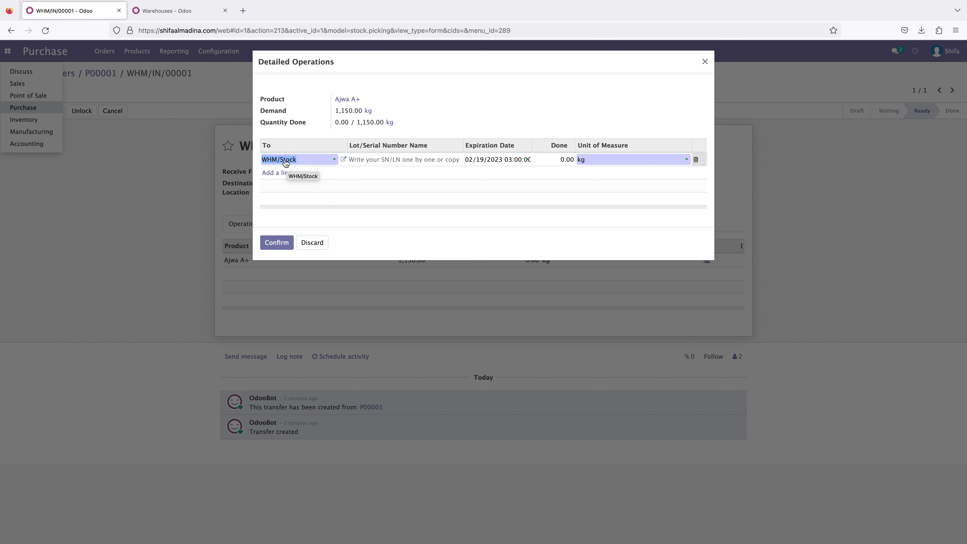
- Give the first Ajwa A+ receipt line the lot number 0001 and a done quantity of 30 kg
{"action": "left_click", "coordinate": [366, 159]}
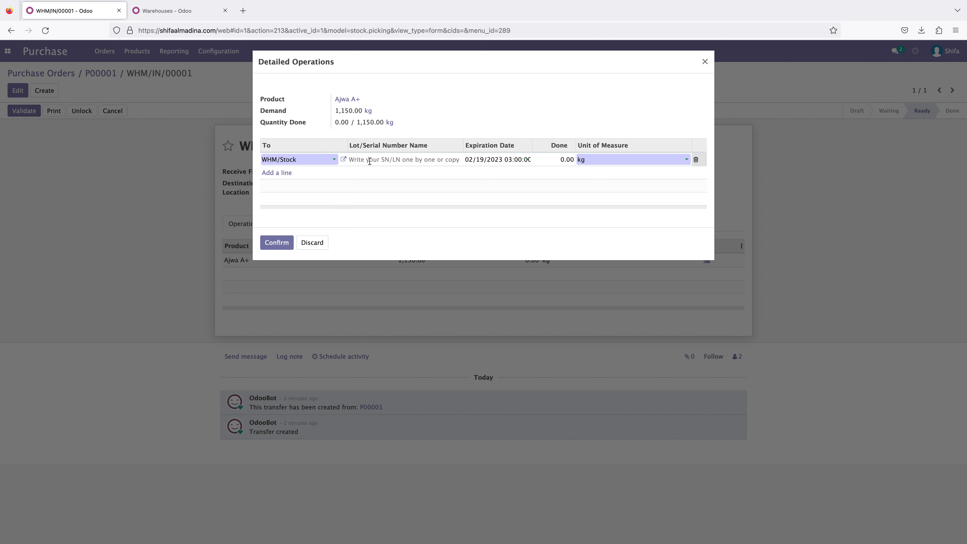
{"action": "type", "text": "0001"}
{"action": "left_click", "coordinate": [563, 159]}
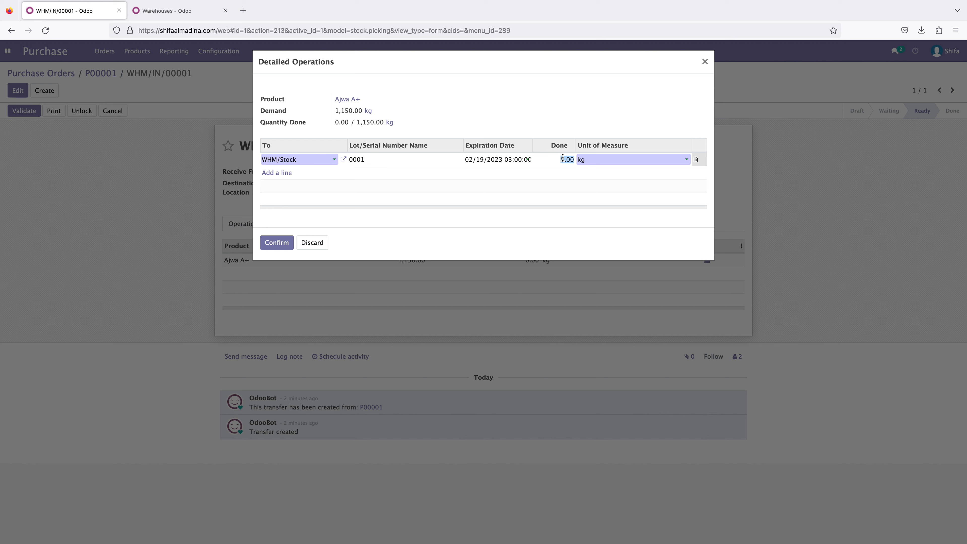
{"action": "type", "text": "30"}
{"action": "left_click", "coordinate": [616, 116]}
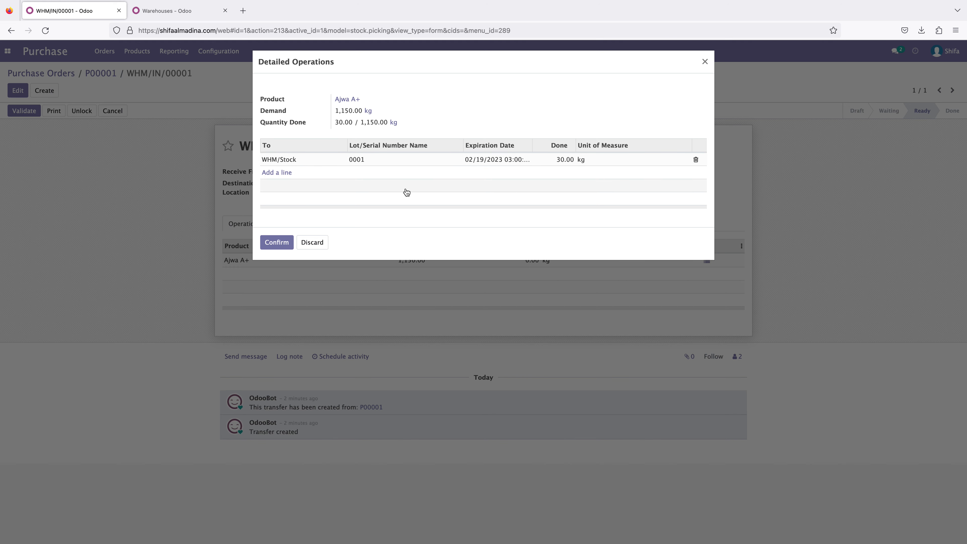
- Add a second detailed operations line to WHM/Stock with the lot number 0002
{"action": "left_click", "coordinate": [280, 176]}
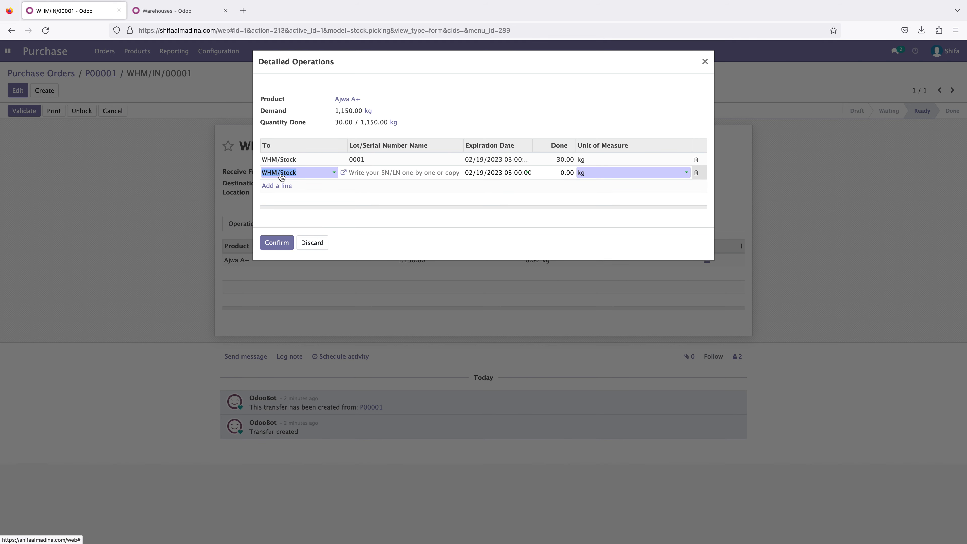
{"action": "left_click", "coordinate": [372, 173]}
{"action": "type", "text": "000"}
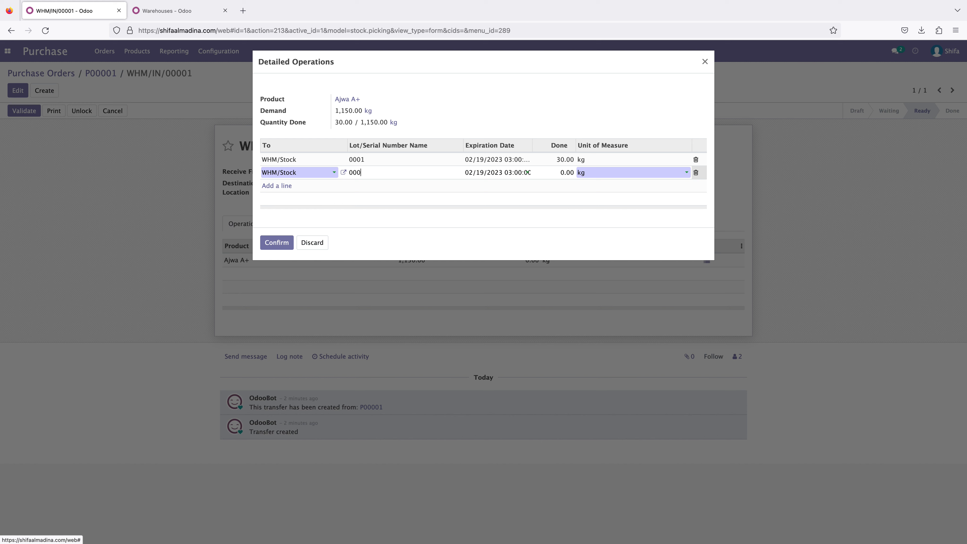
{"action": "type", "text": "2"}
{"action": "left_click", "coordinate": [567, 172]}
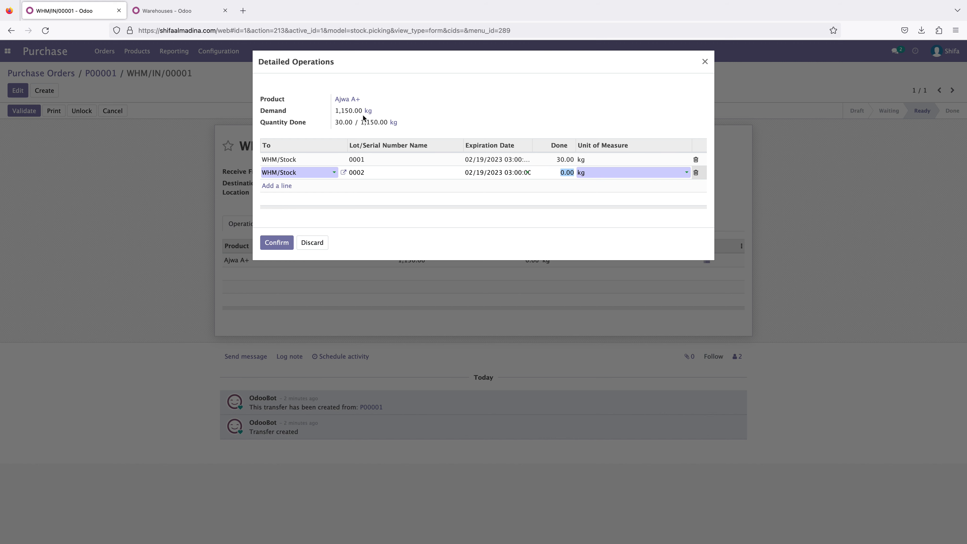
- Set the done quantity of lot 0001 to 600 kg
{"action": "left_click", "coordinate": [566, 160]}
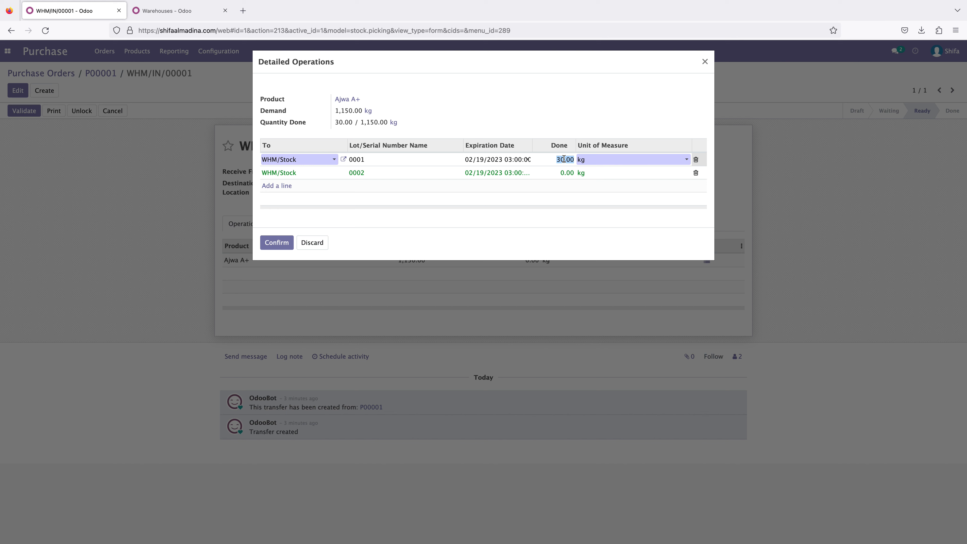
{"action": "type", "text": "6000"}
{"action": "left_click", "coordinate": [568, 173]}
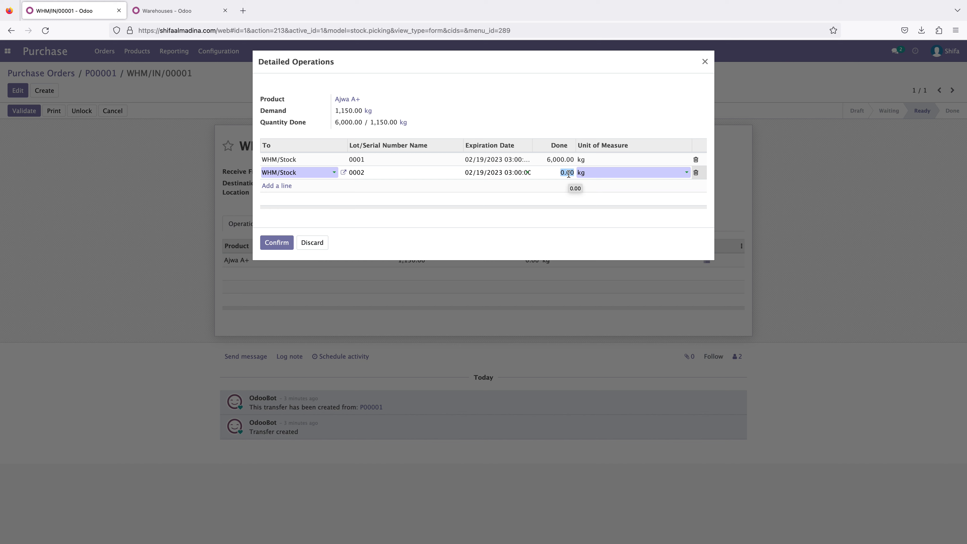
{"action": "left_click", "coordinate": [563, 159]}
{"action": "left_click", "coordinate": [565, 164]}
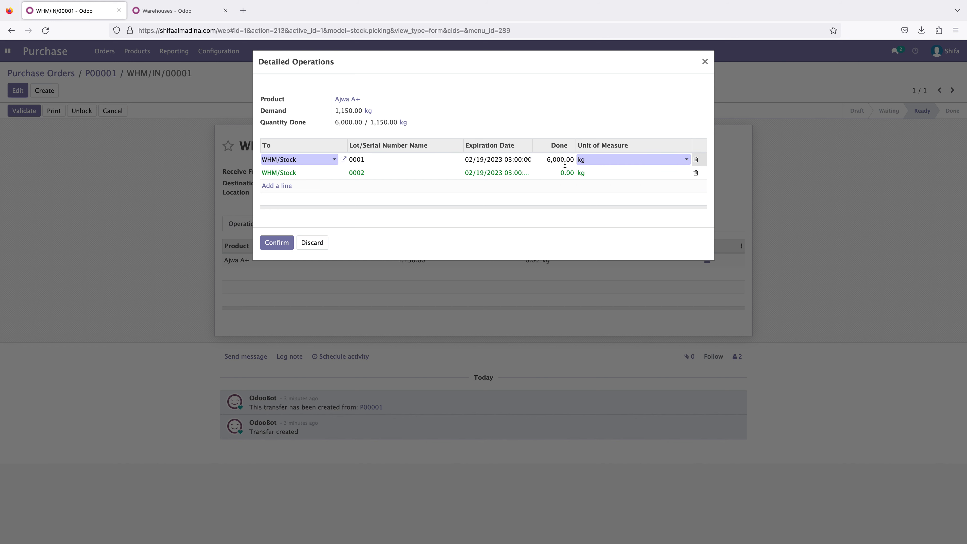
{"action": "left_click", "coordinate": [555, 112]}
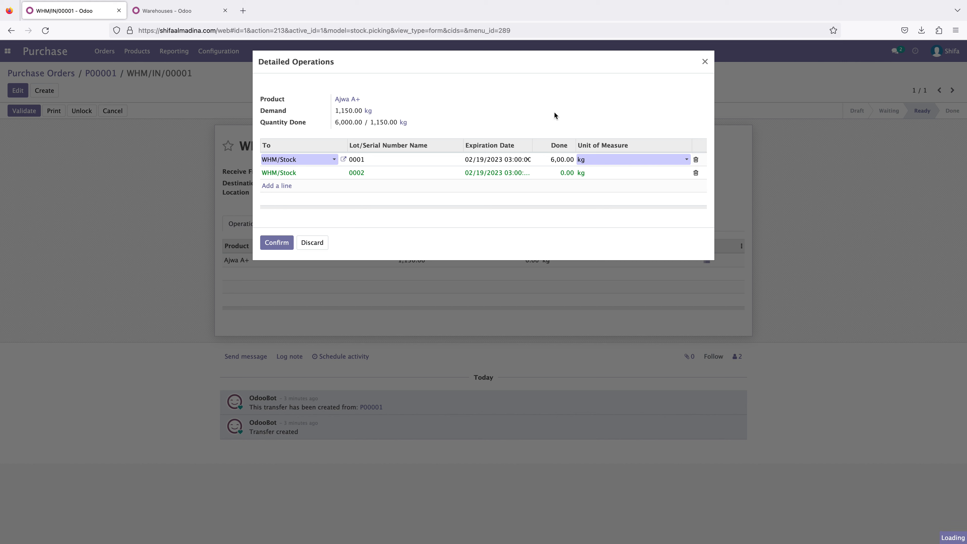
- Set the done quantity of lot 0002 to 450 kg
{"action": "left_click", "coordinate": [566, 172]}
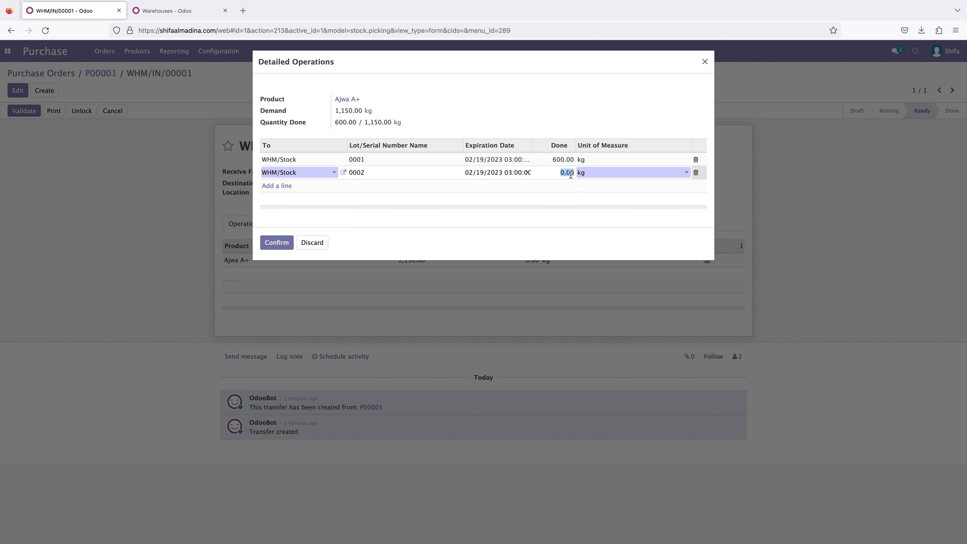
{"action": "type", "text": "05"}
{"action": "left_click", "coordinate": [565, 173]}
{"action": "double_click", "coordinate": [564, 173]}
{"action": "left_click", "coordinate": [575, 224]}
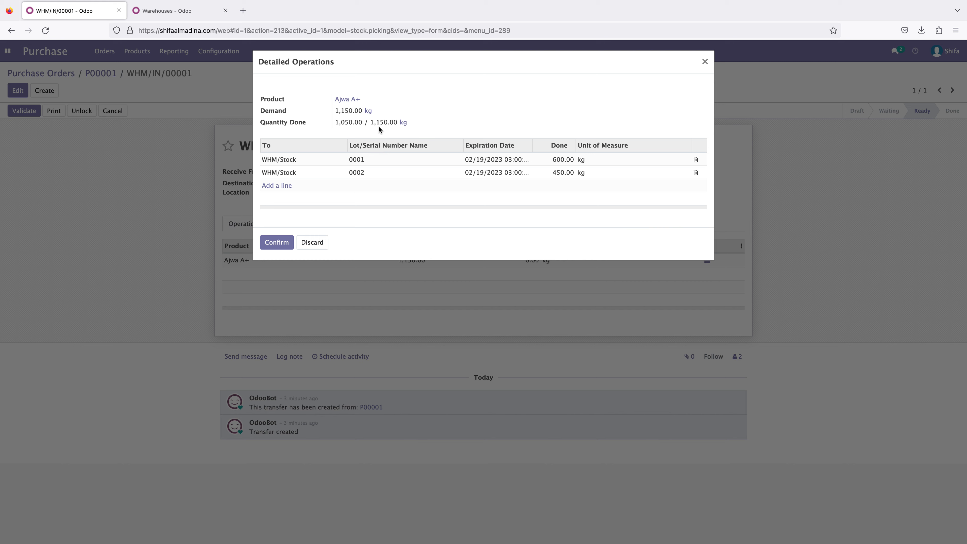
- Set the done quantity of lot 0002 to 550 kg in the receipt's detailed operations
{"action": "left_click", "coordinate": [556, 173]}
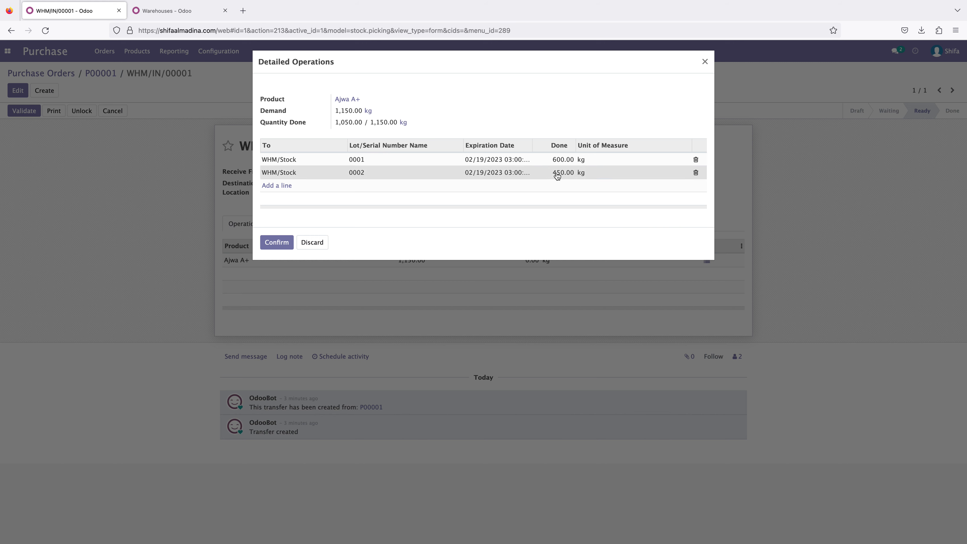
{"action": "left_click", "coordinate": [559, 175]}
{"action": "key", "text": "BackSpace"}
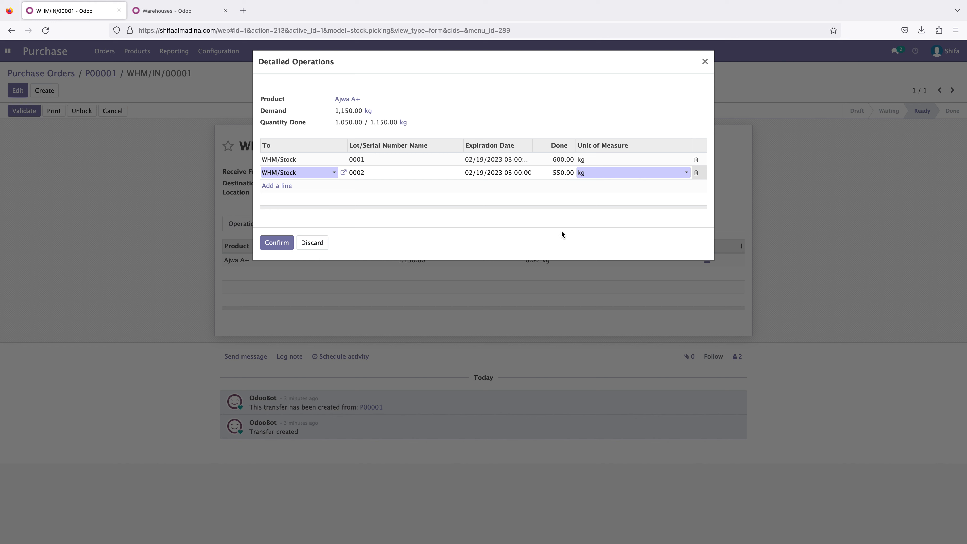
{"action": "left_click", "coordinate": [561, 232]}
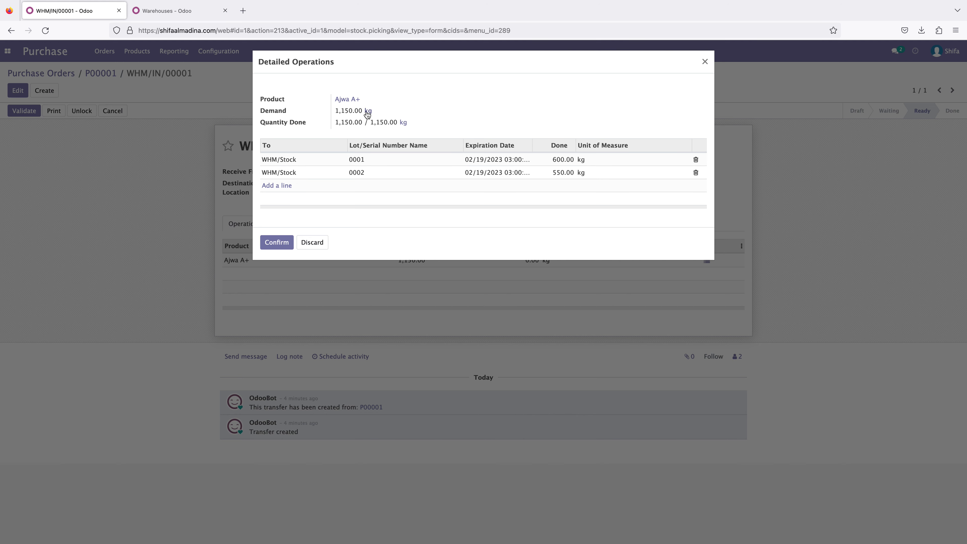
- Confirm the detailed operations against the Ajwa A+ demand and validate the WHM/IN/00001 receipt
{"action": "left_click_drag", "start_coordinate": [328, 111], "coordinate": [411, 115]}
{"action": "left_click", "coordinate": [456, 119]}
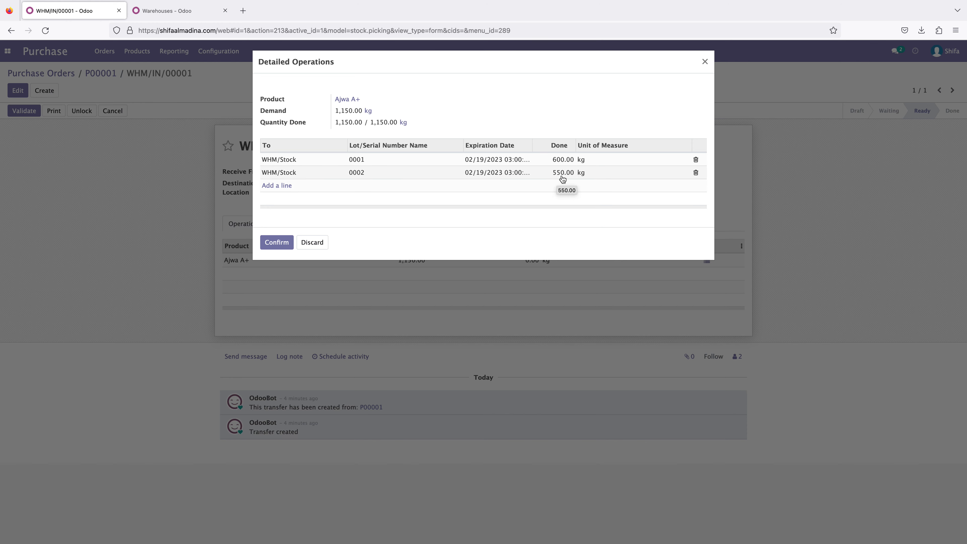
{"action": "left_click", "coordinate": [274, 244]}
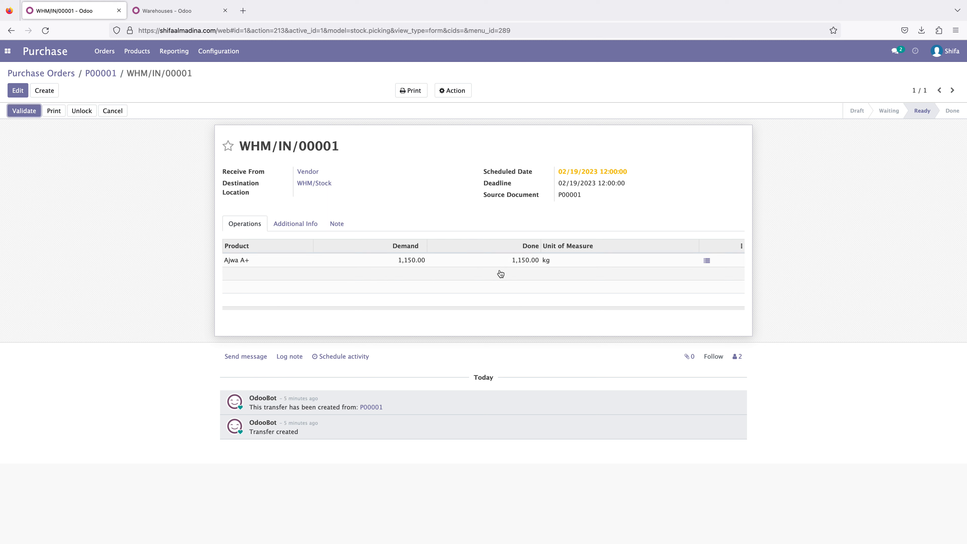
{"action": "left_click", "coordinate": [23, 111]}
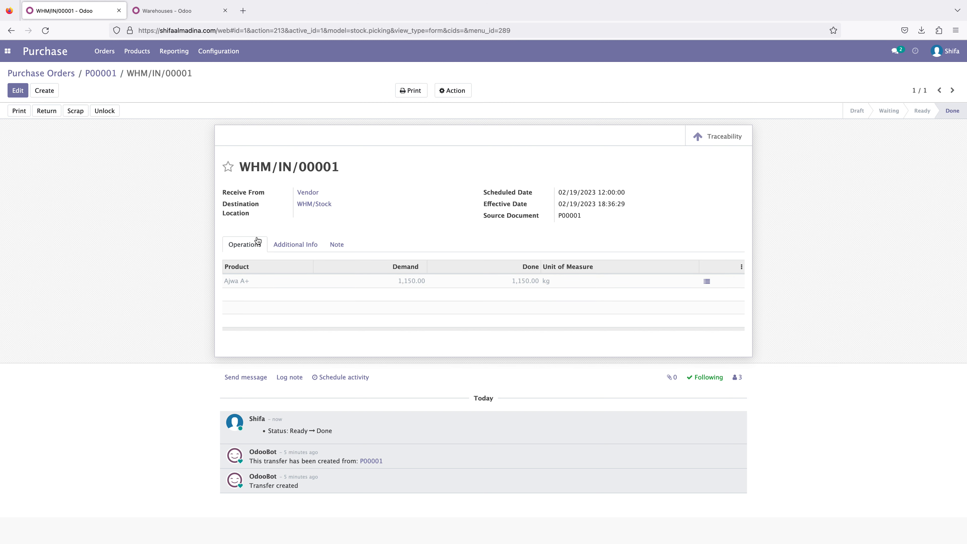
- Open the Ajwa A+ product and examine its product moves by lot, location and quantity
{"action": "left_click", "coordinate": [137, 51]}
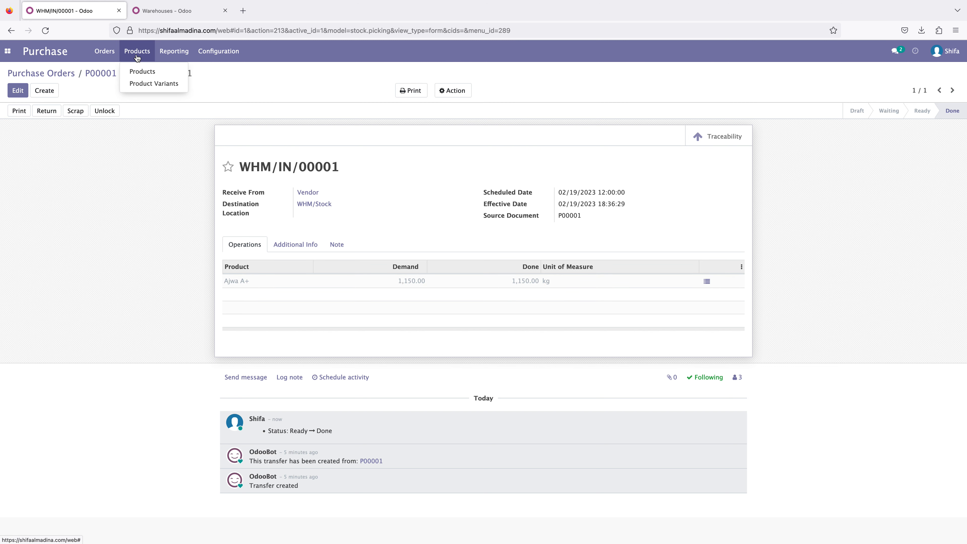
{"action": "left_click", "coordinate": [143, 72]}
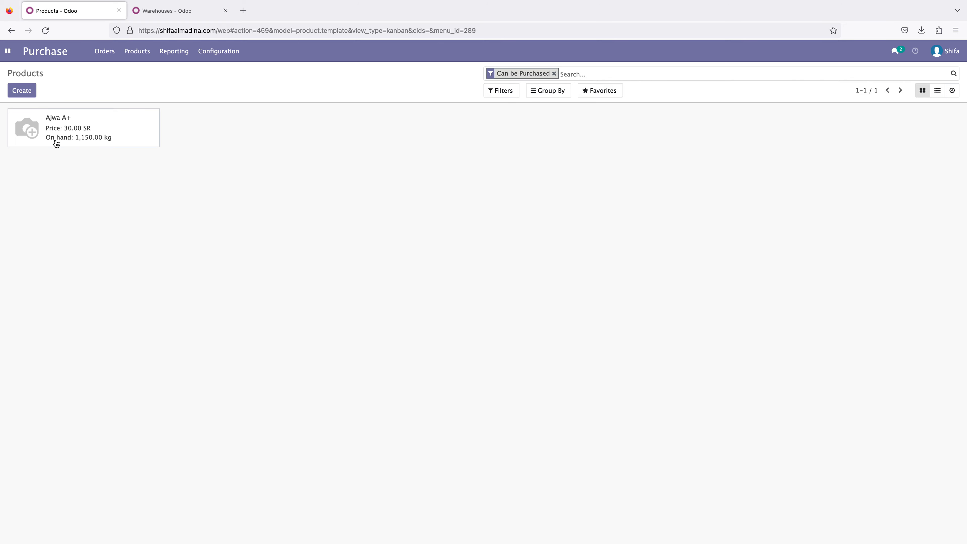
{"action": "left_click", "coordinate": [115, 134]}
{"action": "left_click", "coordinate": [390, 137]}
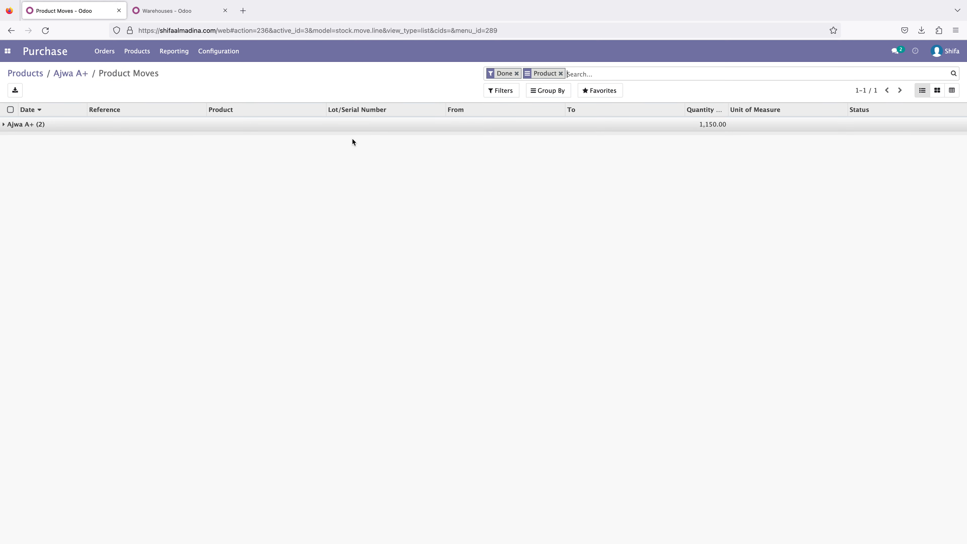
{"action": "left_click", "coordinate": [175, 128]}
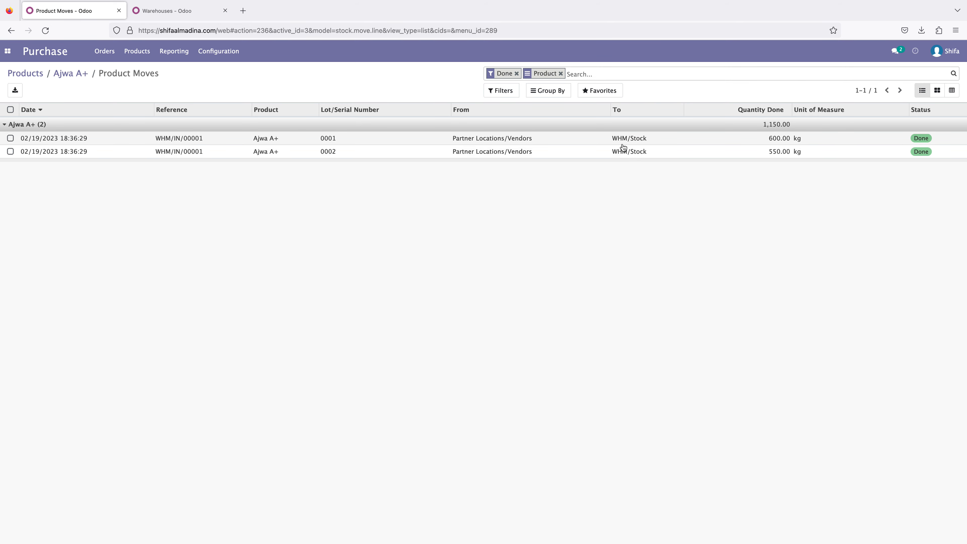
- Switch to the Inventory app and close the spare Warehouses browser tab
{"action": "left_click", "coordinate": [6, 54]}
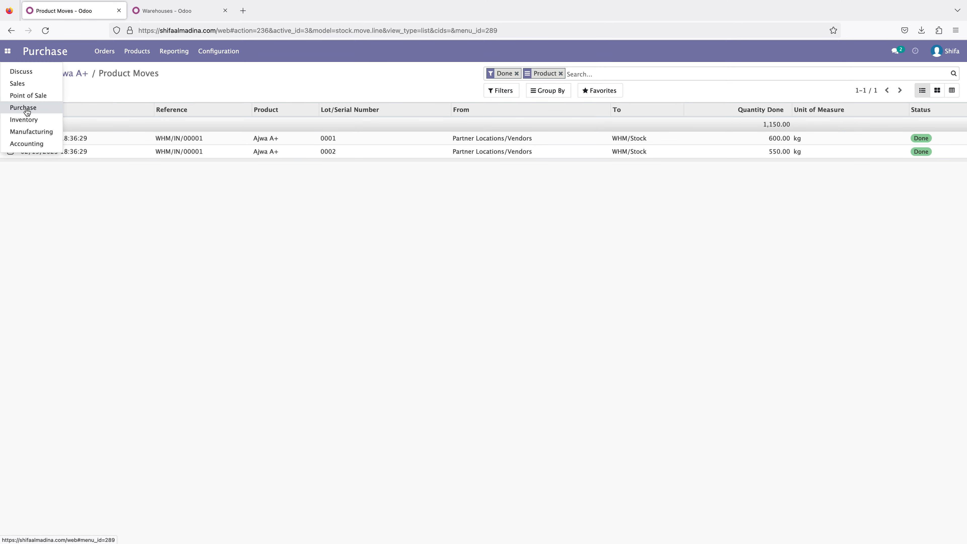
{"action": "left_click", "coordinate": [26, 120]}
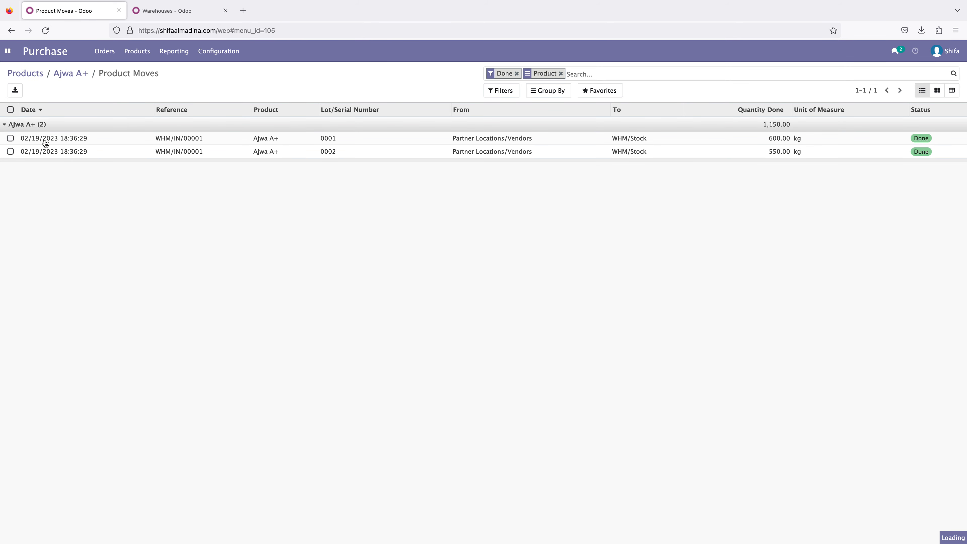
{"action": "left_click", "coordinate": [225, 10]}
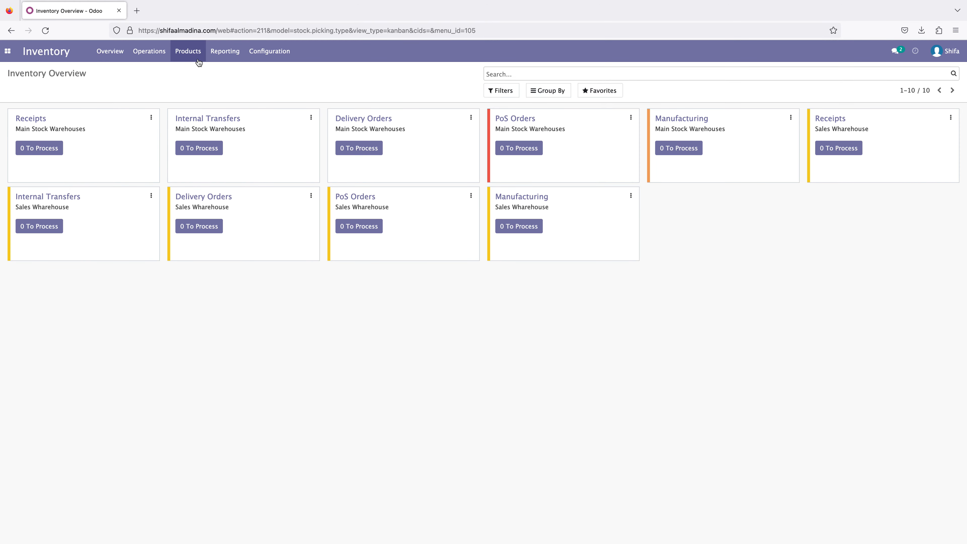
- Open the inventory transfers list and review the completed receipt WHM/IN/00001
{"action": "left_click", "coordinate": [149, 53]}
{"action": "left_click", "coordinate": [146, 53]}
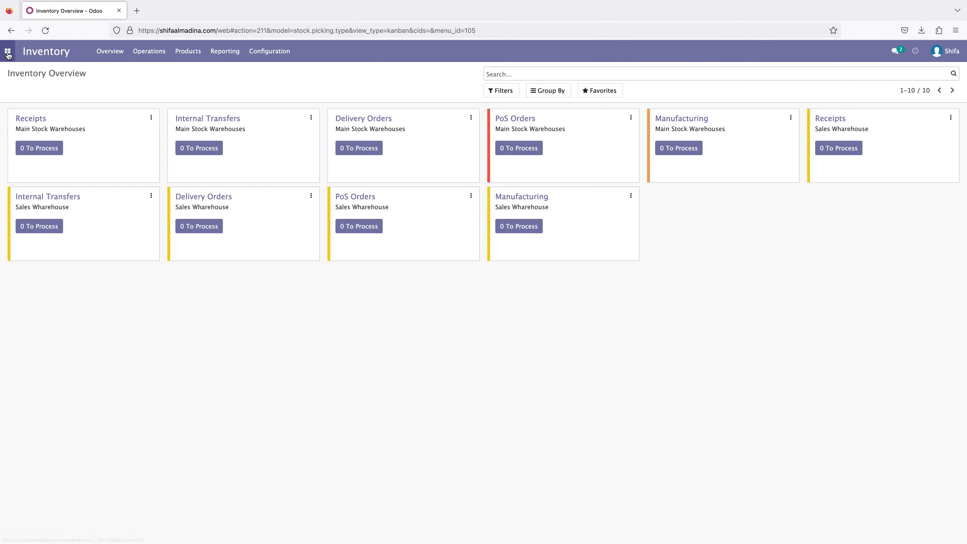
{"action": "left_click", "coordinate": [7, 50]}
{"action": "left_click", "coordinate": [100, 85]}
{"action": "left_click", "coordinate": [144, 52]}
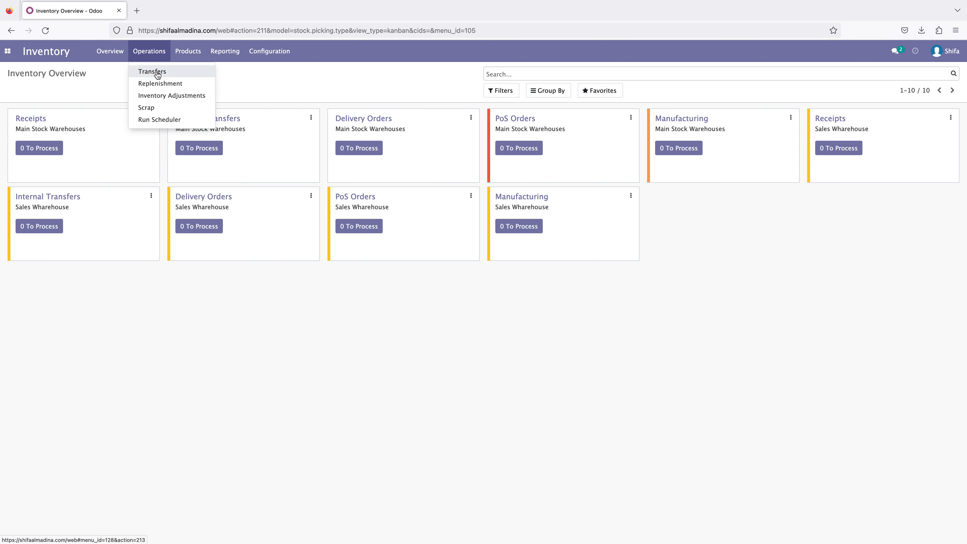
{"action": "left_click", "coordinate": [156, 71]}
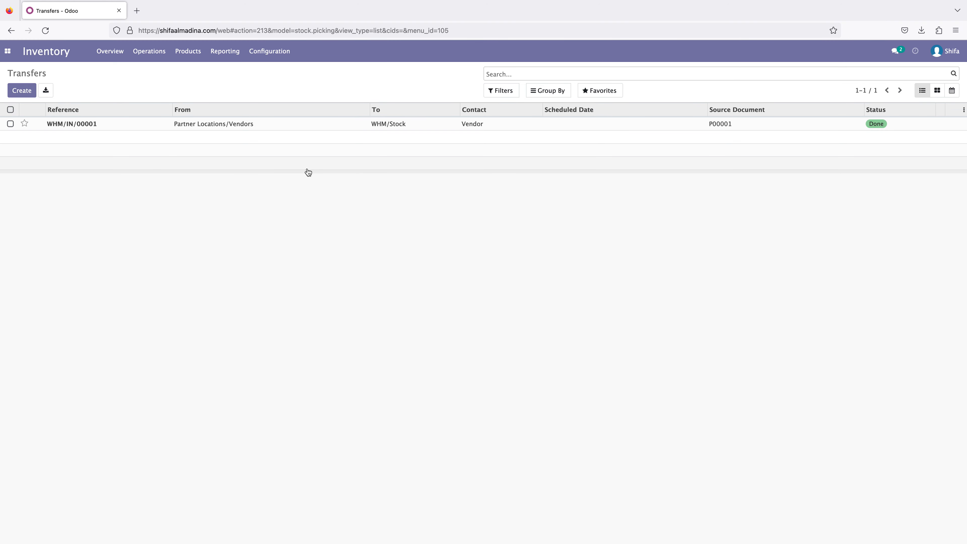
{"action": "left_click", "coordinate": [77, 127]}
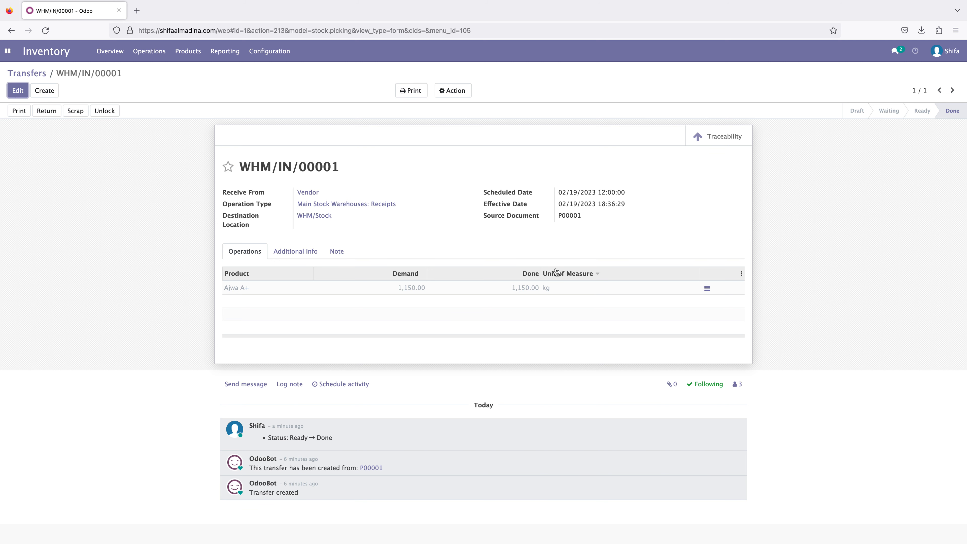
- Create a new transfer with the operation type Main Stock Warehouses: Internal Transfers
{"action": "left_click", "coordinate": [31, 73]}
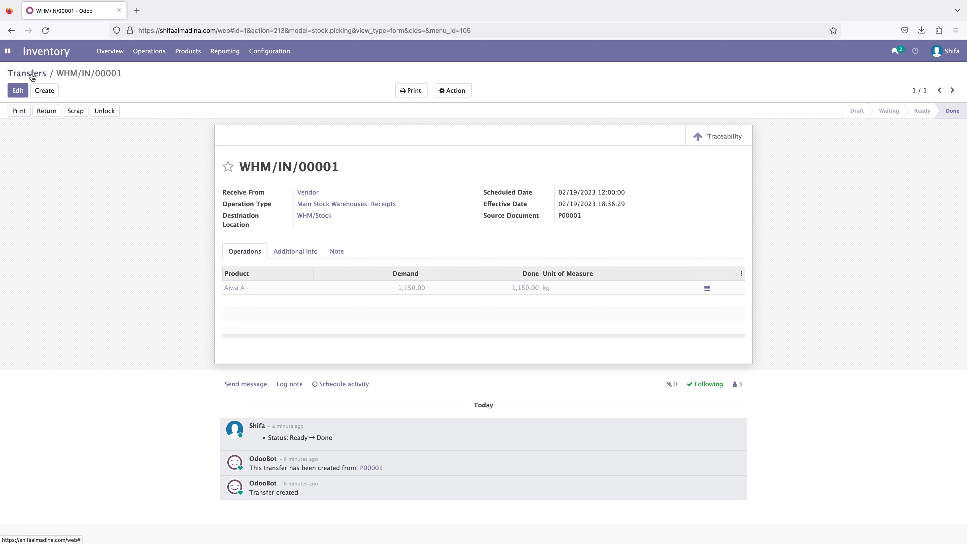
{"action": "left_click", "coordinate": [22, 92]}
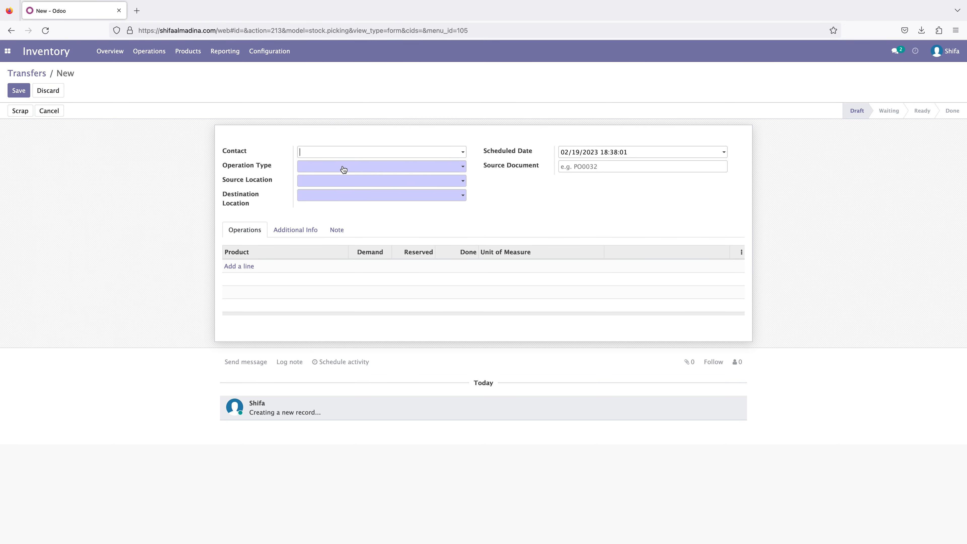
{"action": "left_click", "coordinate": [326, 167]}
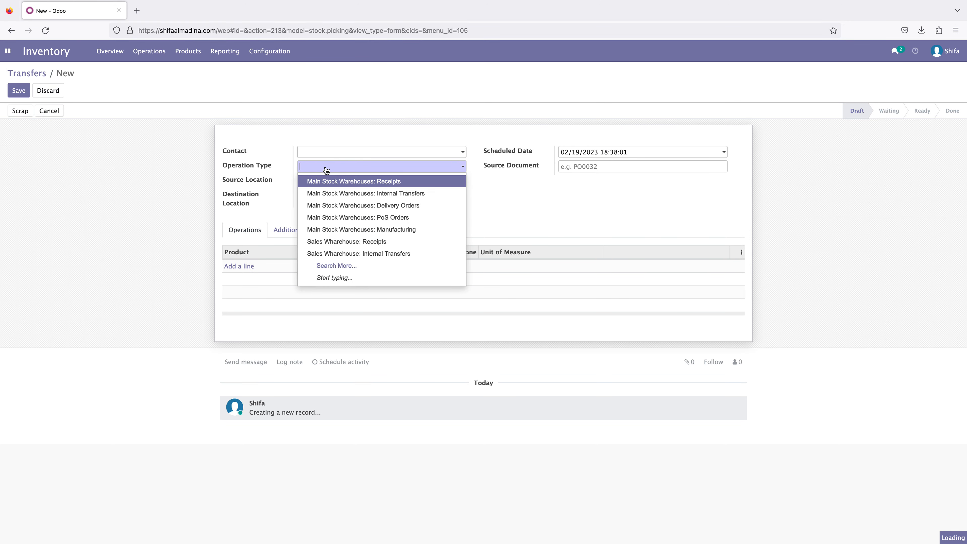
{"action": "left_click", "coordinate": [334, 267]}
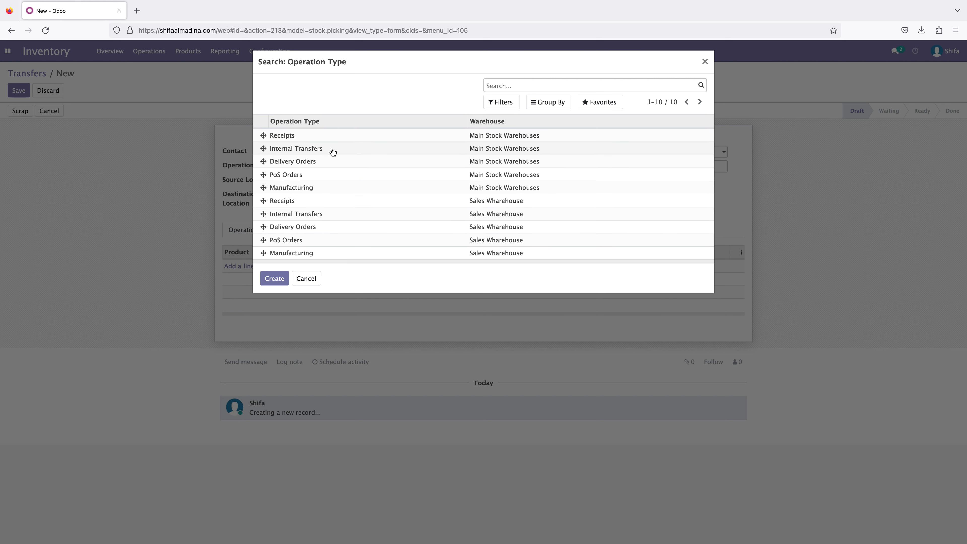
{"action": "left_click", "coordinate": [449, 148]}
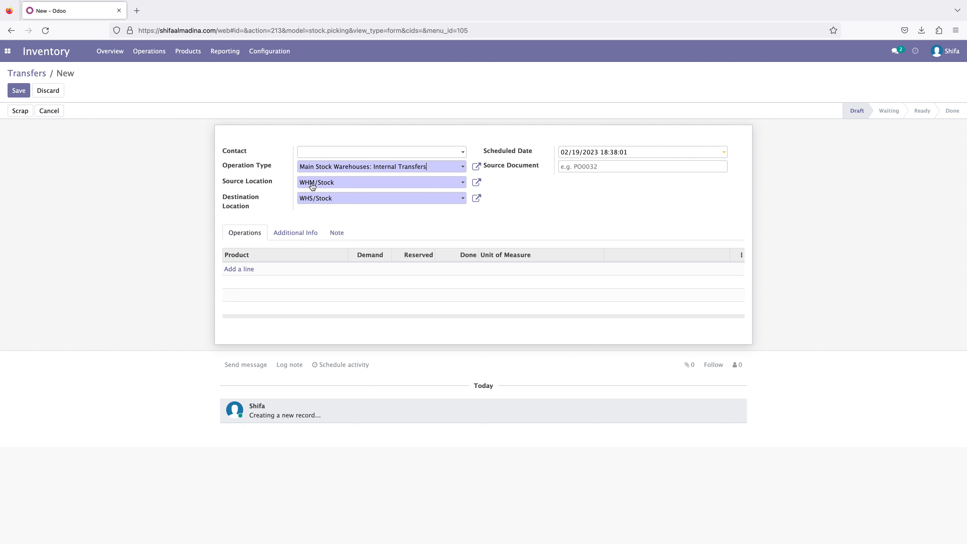
- Select WHS/Stock as the destination location of the new internal transfer
{"action": "left_click", "coordinate": [319, 198]}
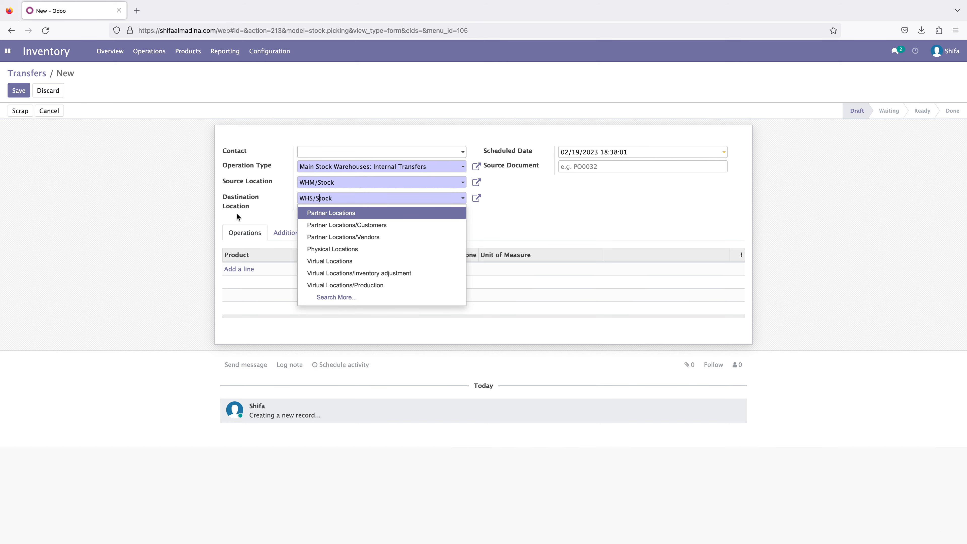
{"action": "left_click", "coordinate": [339, 298]}
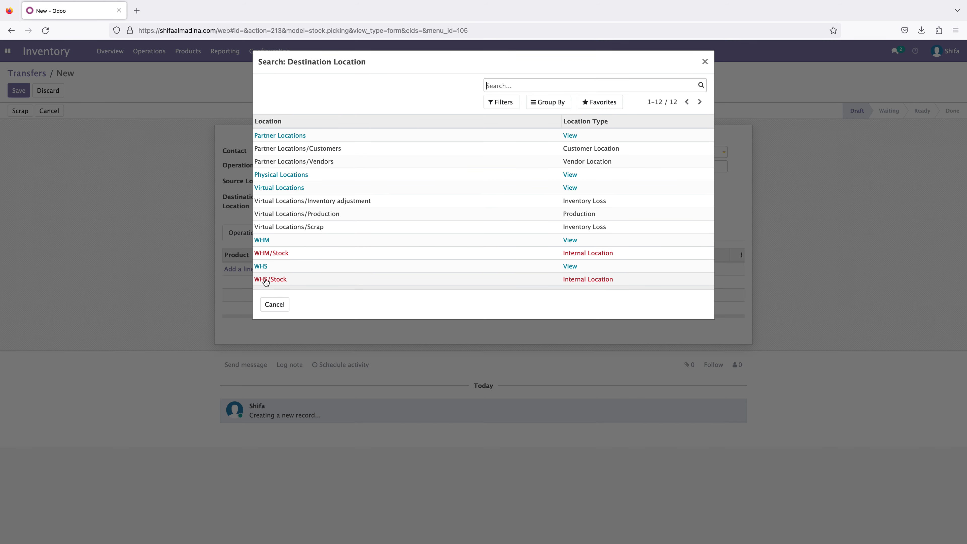
{"action": "left_click", "coordinate": [300, 283]}
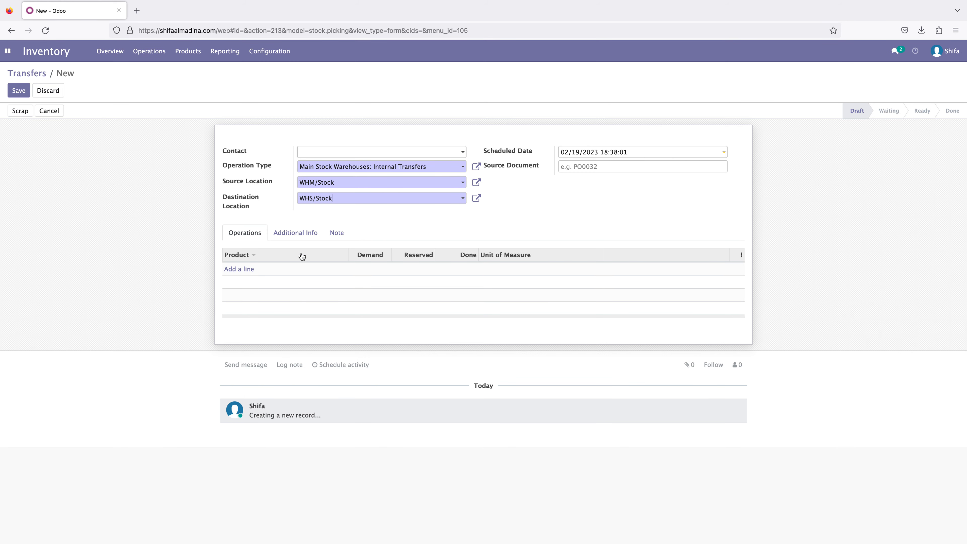
- Add an Ajwa A+ product line with a demand of 900 kg to the internal transfer
{"action": "left_click", "coordinate": [241, 271]}
{"action": "left_click", "coordinate": [262, 269]}
{"action": "left_click", "coordinate": [257, 287]}
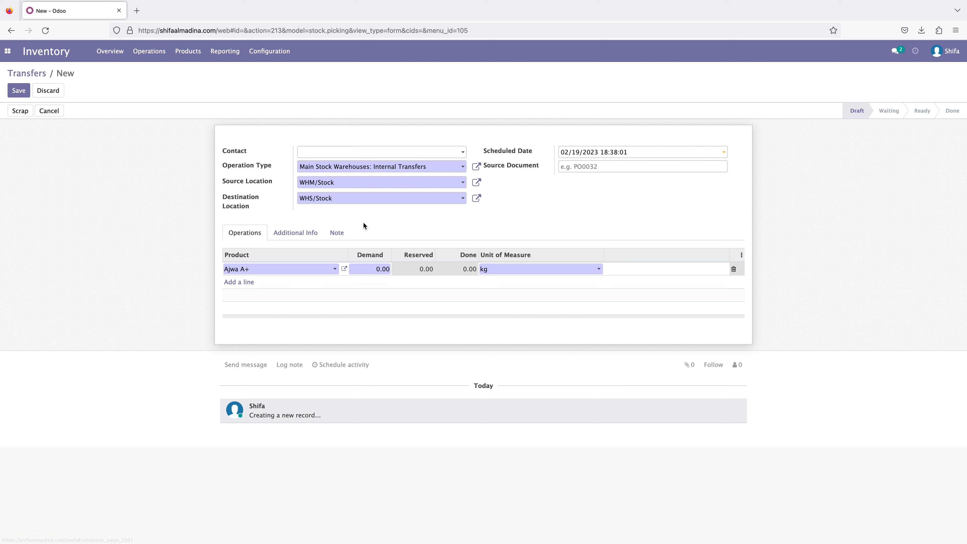
{"action": "left_click", "coordinate": [373, 269]}
{"action": "left_click_drag", "start_coordinate": [371, 269], "coordinate": [391, 268]}
{"action": "type", "text": "90"}
{"action": "left_click", "coordinate": [125, 285]}
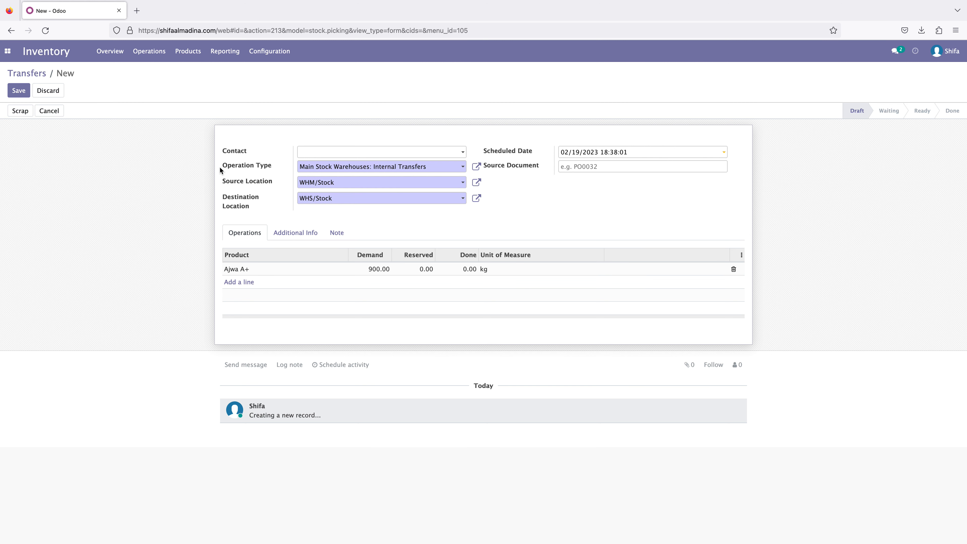
- Set the current user as the internal transfer's contact and save the transfer
{"action": "left_click", "coordinate": [333, 153]}
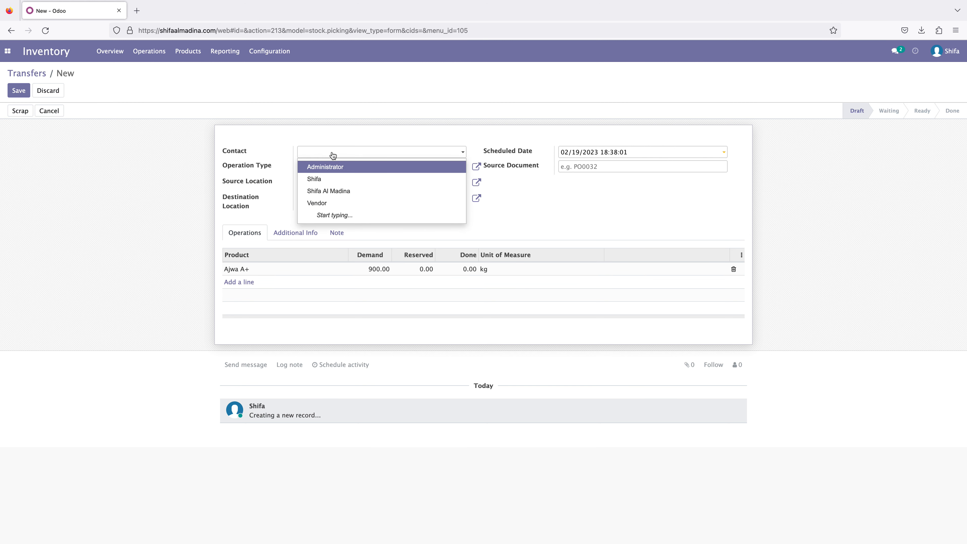
{"action": "left_click", "coordinate": [322, 181]}
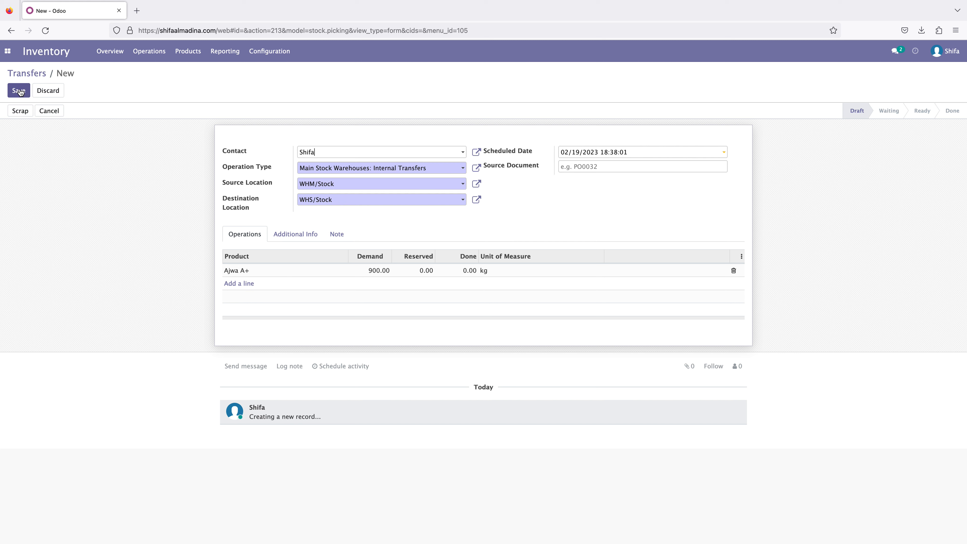
{"action": "left_click", "coordinate": [296, 235]}
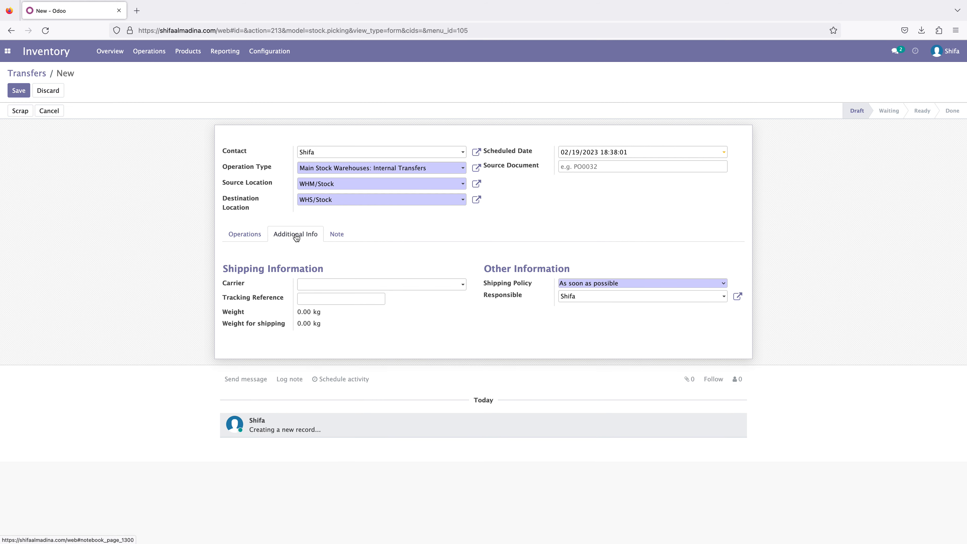
{"action": "left_click", "coordinate": [250, 234]}
{"action": "left_click", "coordinate": [19, 90]}
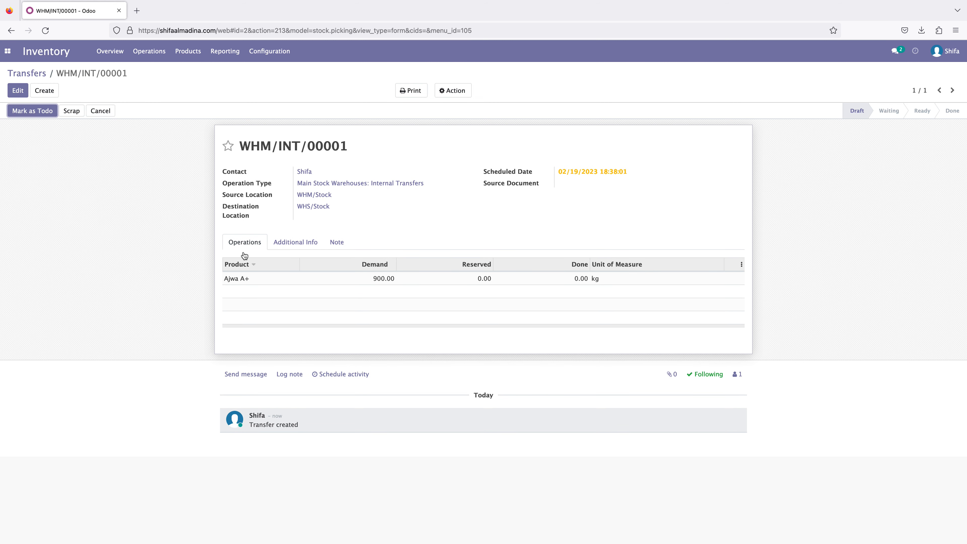
- Mark the draft internal transfer WHM/INT/00001 as to do
{"action": "left_click", "coordinate": [305, 243]}
{"action": "left_click", "coordinate": [262, 242]}
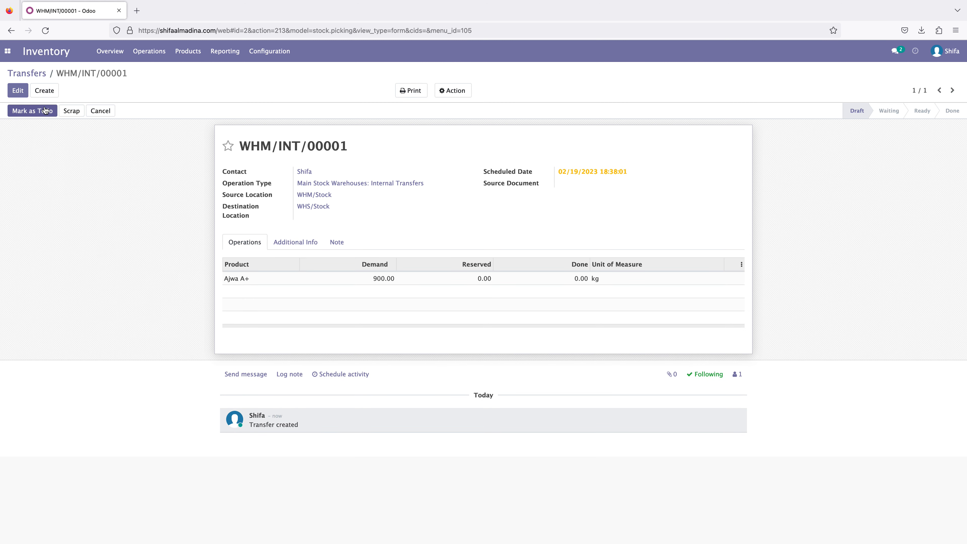
{"action": "left_click", "coordinate": [36, 111]}
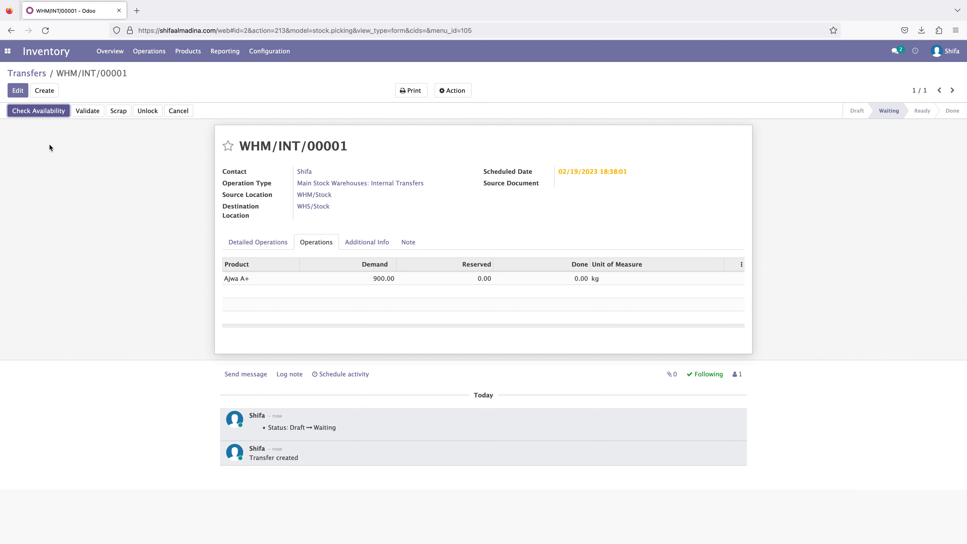
- Check the detailed operations and additional information of internal transfer WHM/INT/00001
{"action": "left_click", "coordinate": [266, 243]}
{"action": "left_click", "coordinate": [317, 243]}
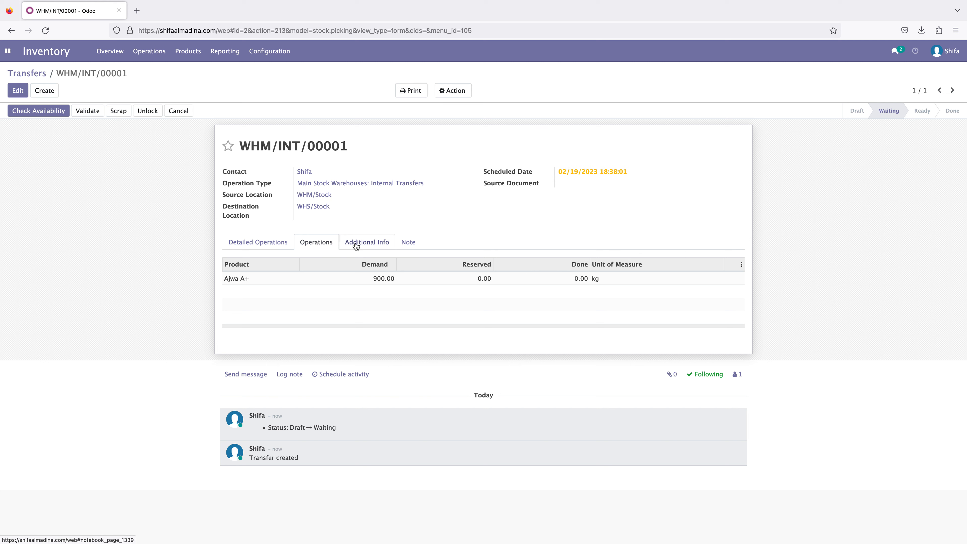
{"action": "left_click", "coordinate": [363, 245]}
{"action": "left_click", "coordinate": [324, 246]}
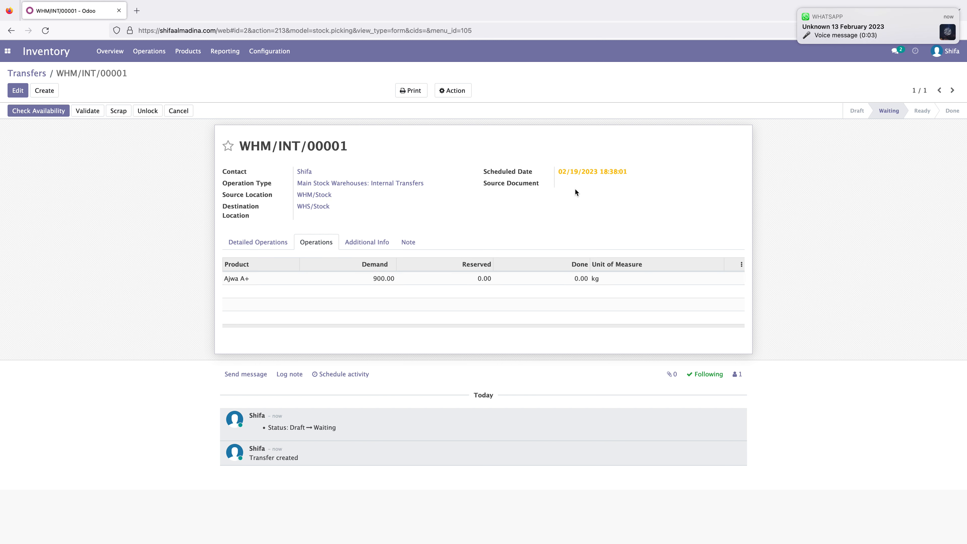
- Check the internal transfer's stock availability and record done quantities of 600 kg for lot 0001 and 300 kg for lot 0002
{"action": "left_click", "coordinate": [44, 114]}
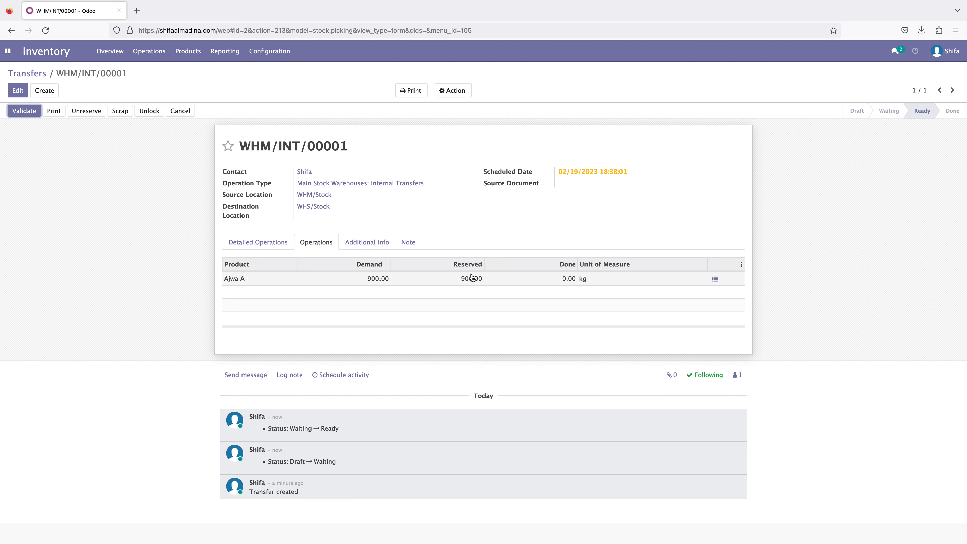
{"action": "left_click", "coordinate": [716, 280]}
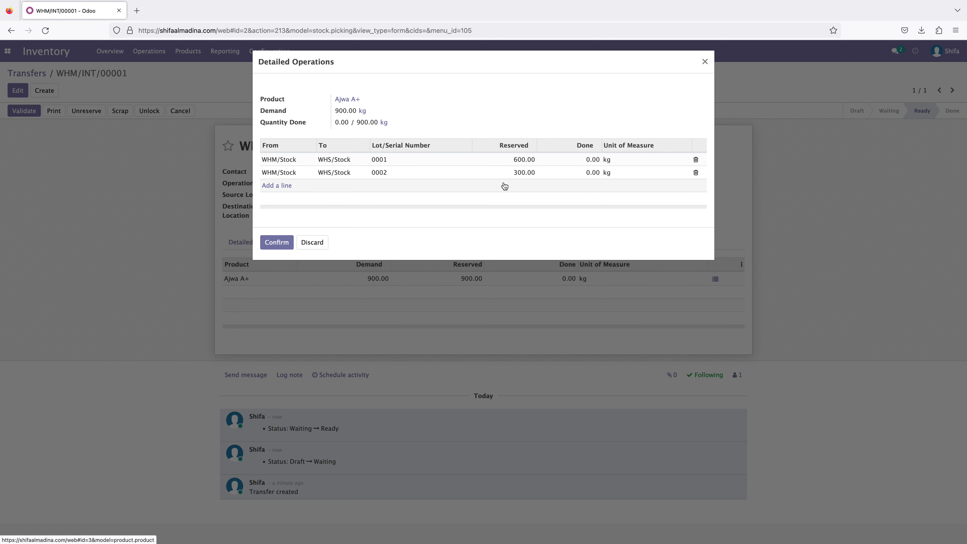
{"action": "left_click", "coordinate": [591, 172]}
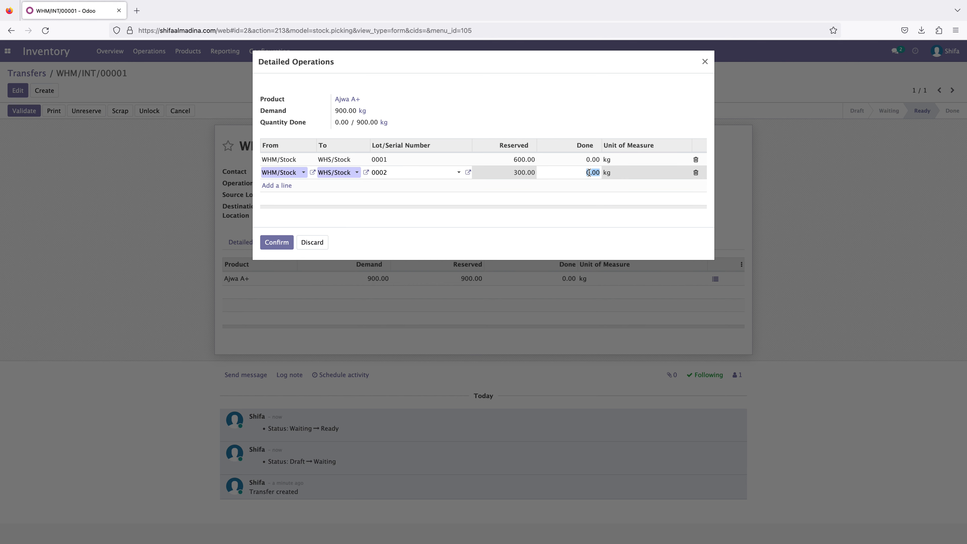
{"action": "left_click", "coordinate": [592, 159]}
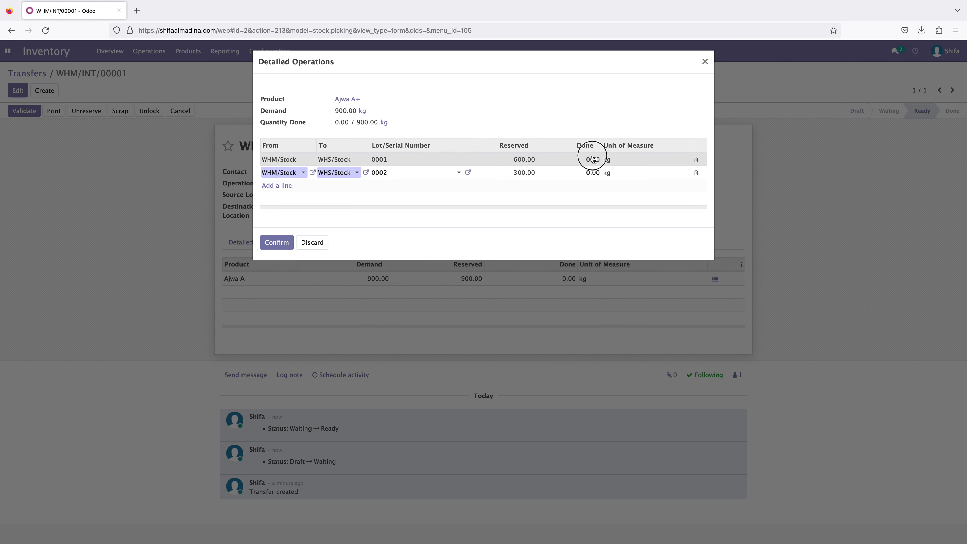
{"action": "type", "text": "6"}
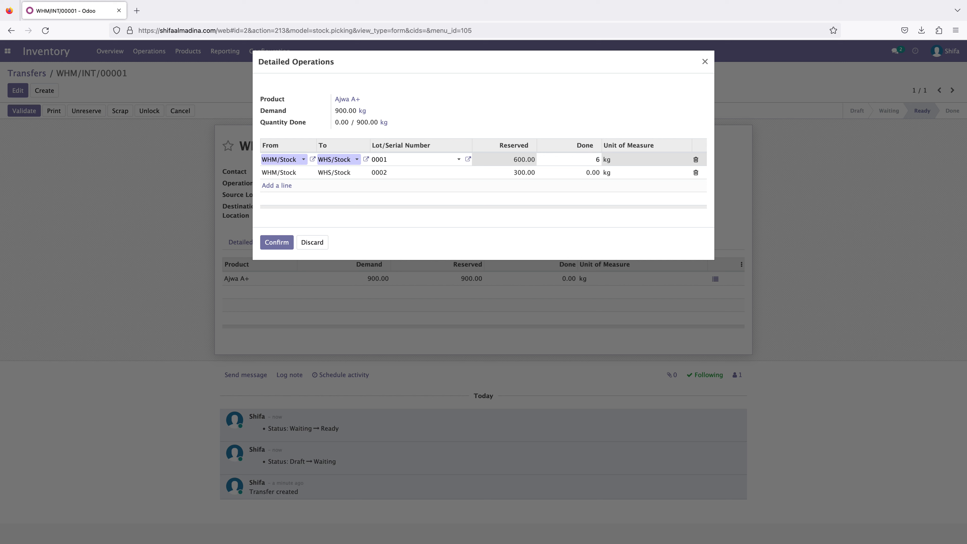
{"action": "left_click", "coordinate": [595, 174]}
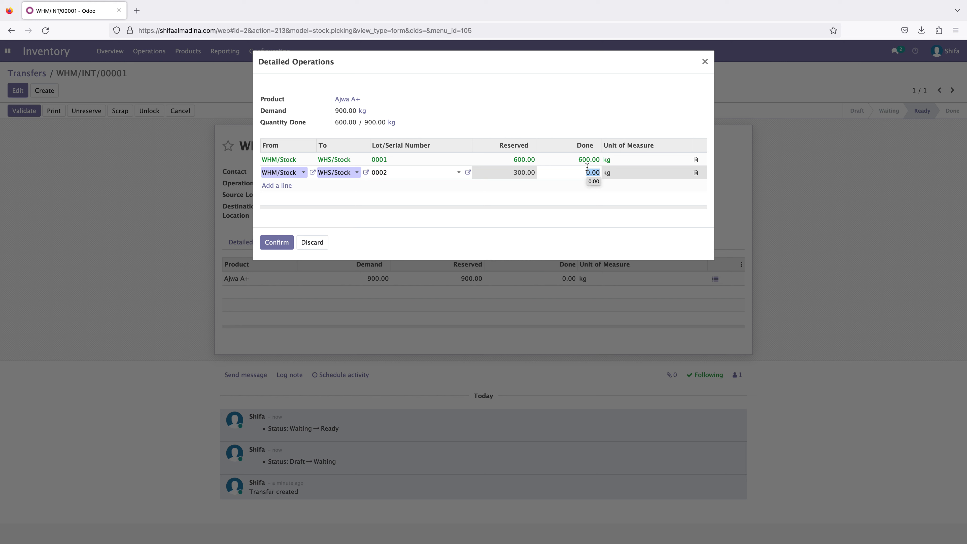
{"action": "type", "text": "3"}
{"action": "left_click", "coordinate": [579, 103]}
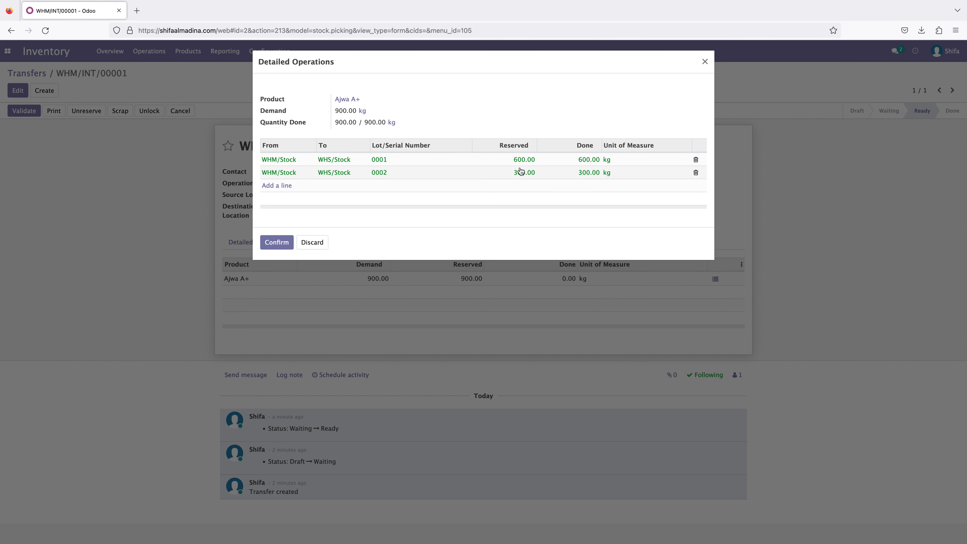
{"action": "left_click", "coordinate": [276, 244]}
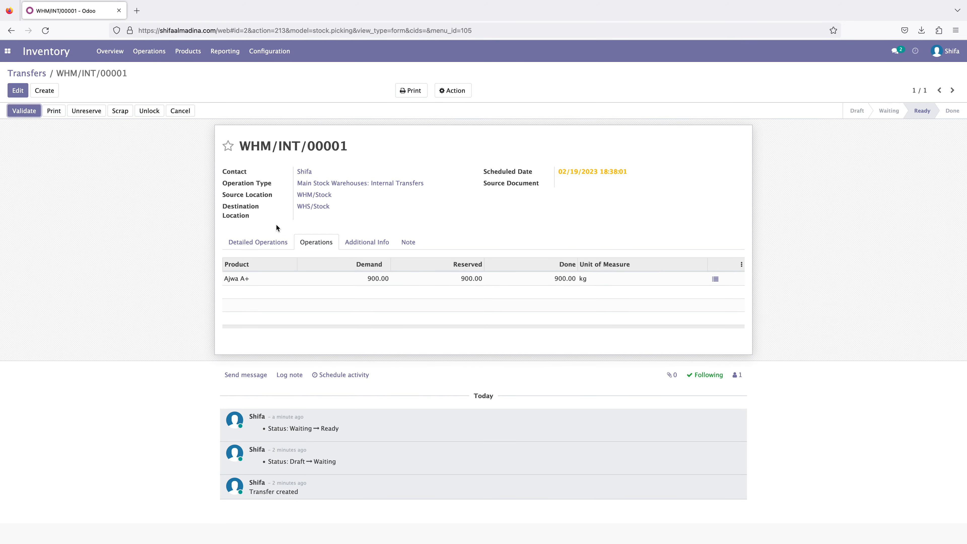
- Validate the internal transfer WHM/INT/00001 and agree to proceed with expired lots 0001 and 0002
{"action": "left_click", "coordinate": [23, 111]}
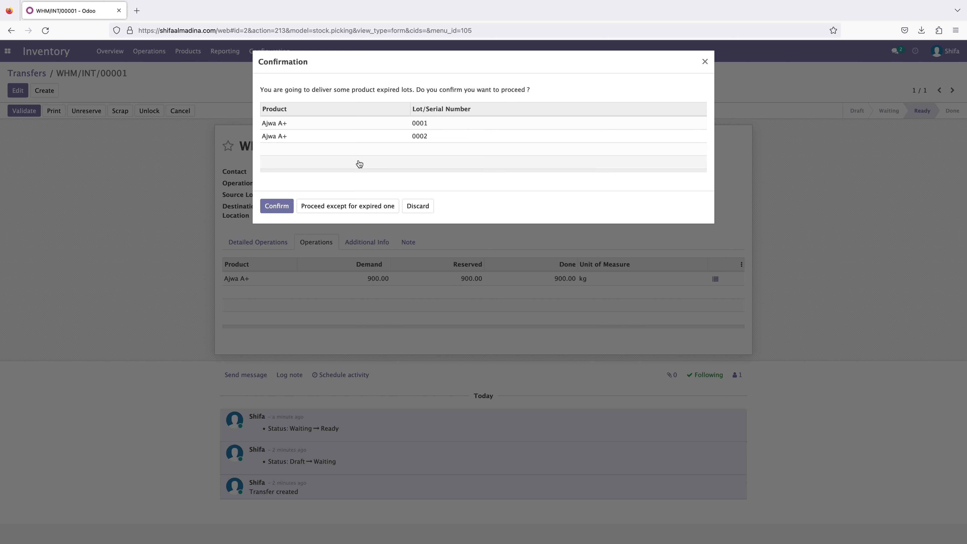
{"action": "left_click", "coordinate": [276, 207]}
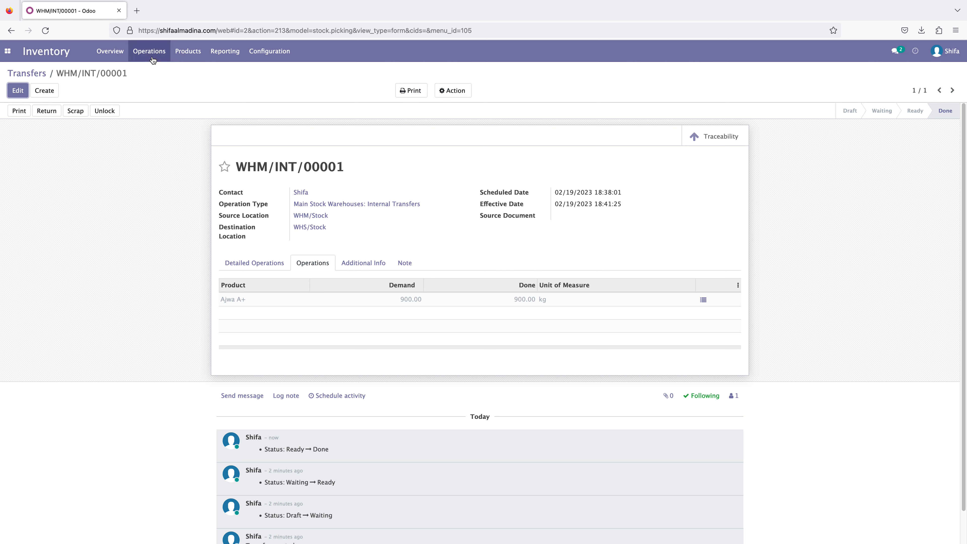
- Open the Ajwa A+ product record and examine its product moves by lot and location
{"action": "left_click", "coordinate": [187, 52]}
{"action": "left_click", "coordinate": [193, 72]}
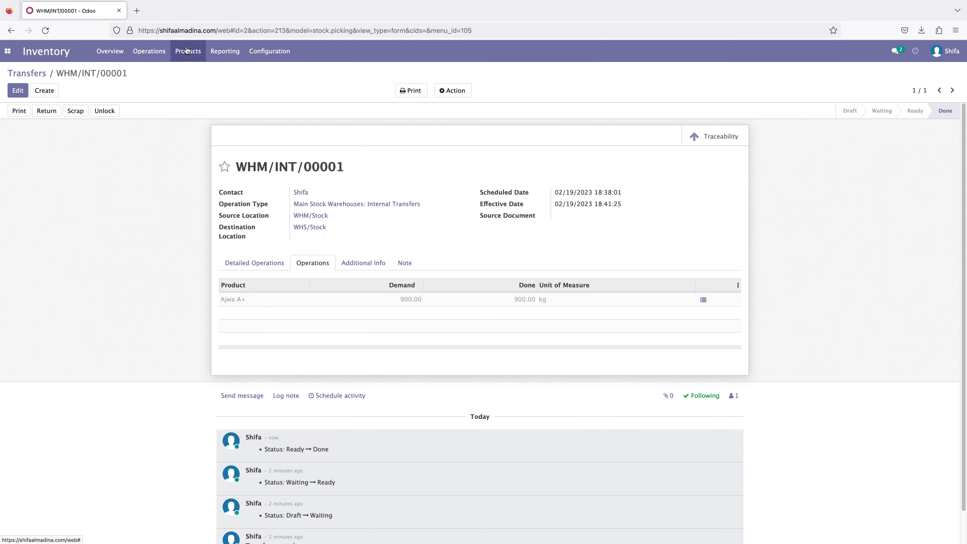
{"action": "left_click", "coordinate": [186, 50]}
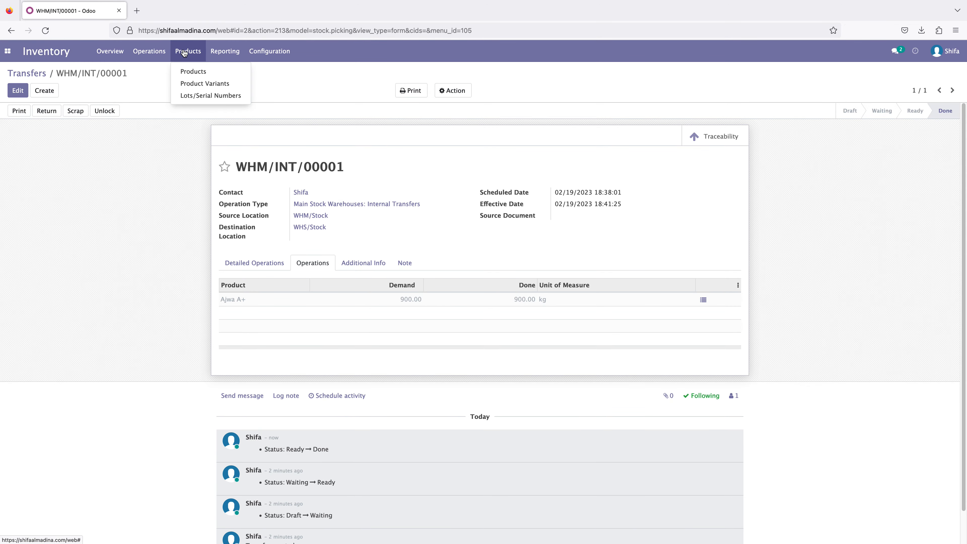
{"action": "left_click", "coordinate": [195, 72]}
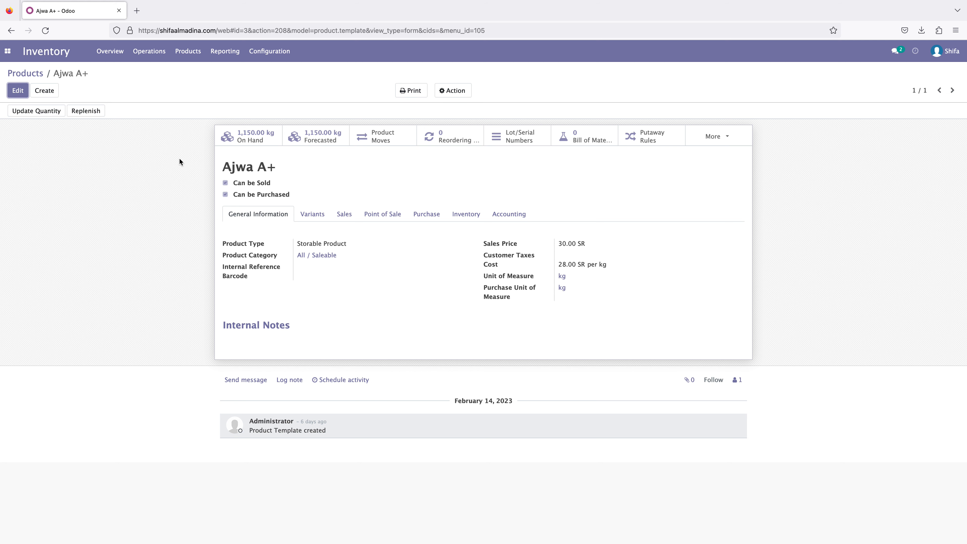
{"action": "left_click", "coordinate": [384, 140]}
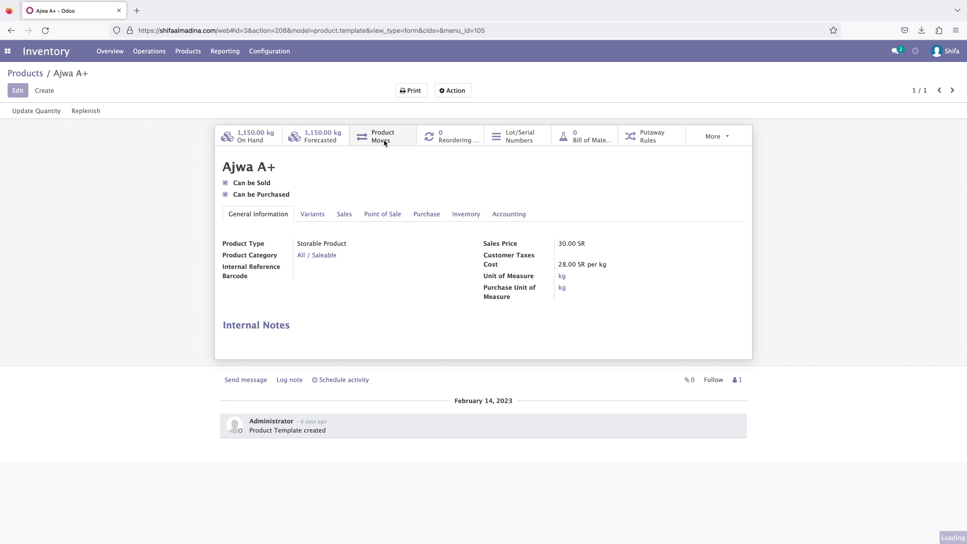
{"action": "left_click", "coordinate": [279, 126]}
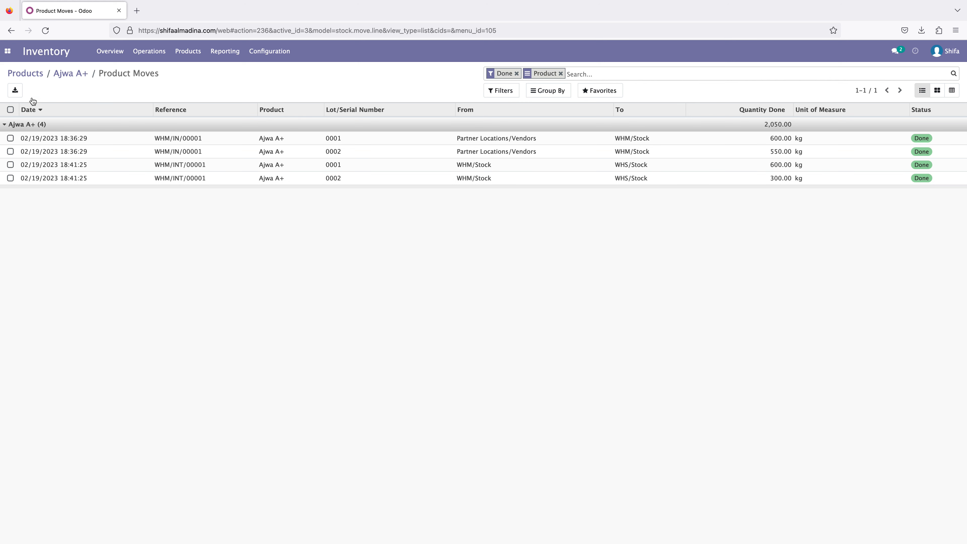
- Switch to the Sales app, start a new sales order and create "Customer" as its customer
{"action": "left_click", "coordinate": [8, 50]}
{"action": "left_click", "coordinate": [20, 83]}
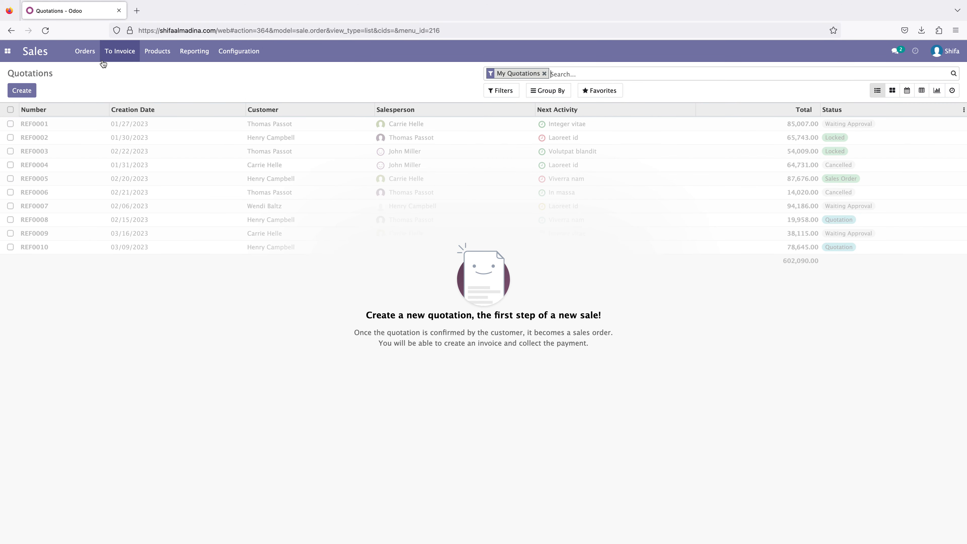
{"action": "left_click", "coordinate": [94, 57]}
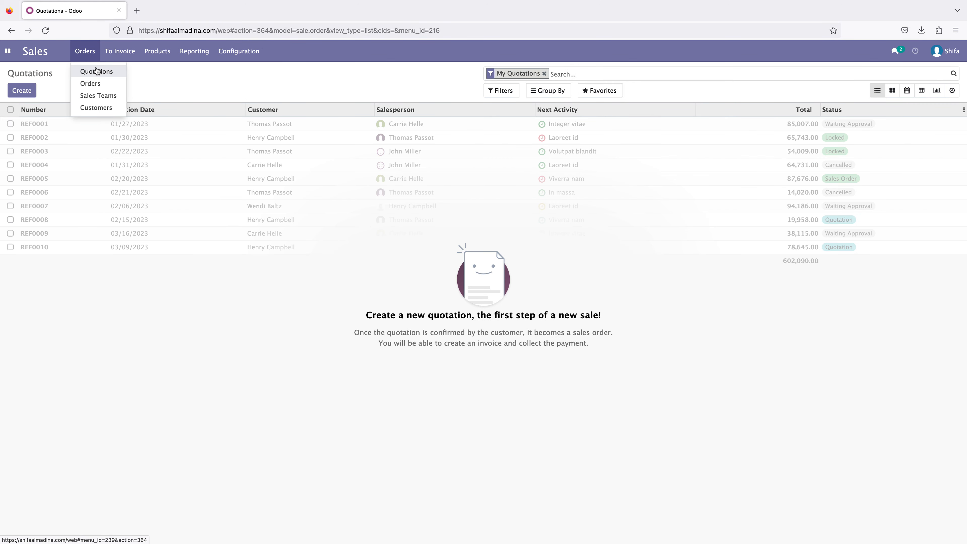
{"action": "left_click", "coordinate": [94, 76]}
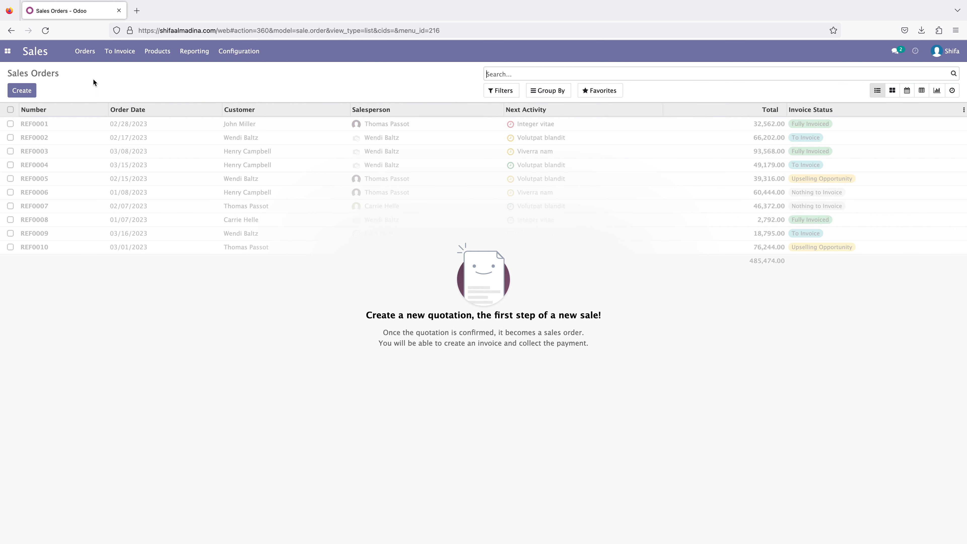
{"action": "left_click", "coordinate": [34, 93]}
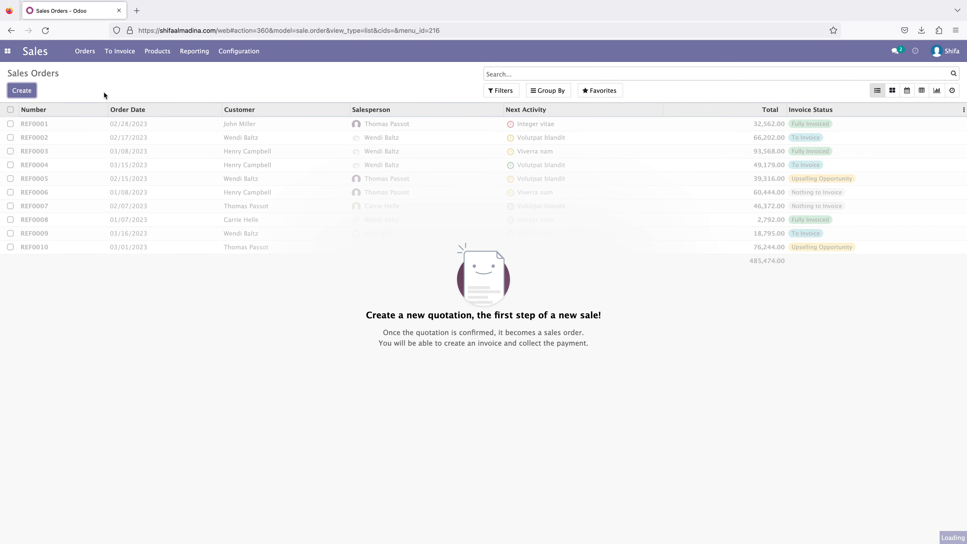
{"action": "left_click", "coordinate": [414, 193]}
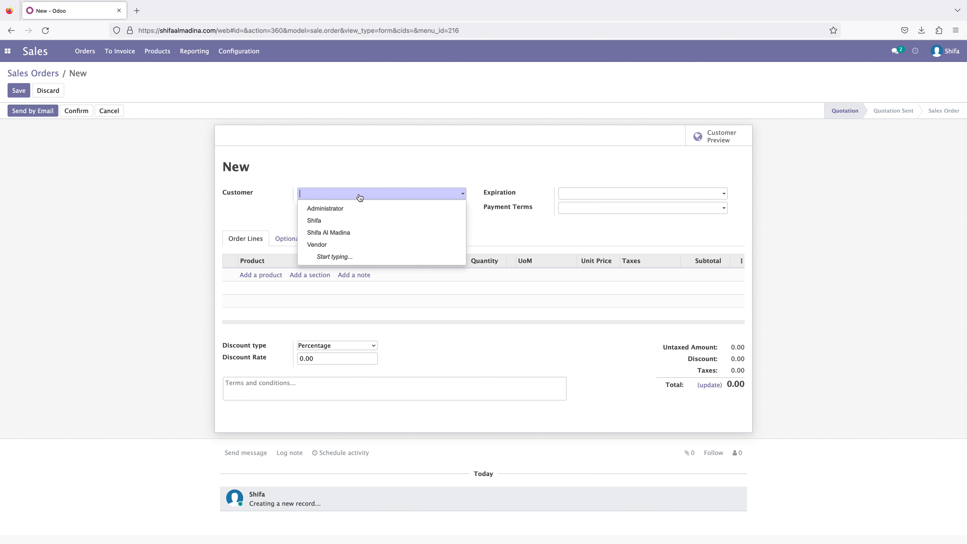
{"action": "type", "text": "Cus"}
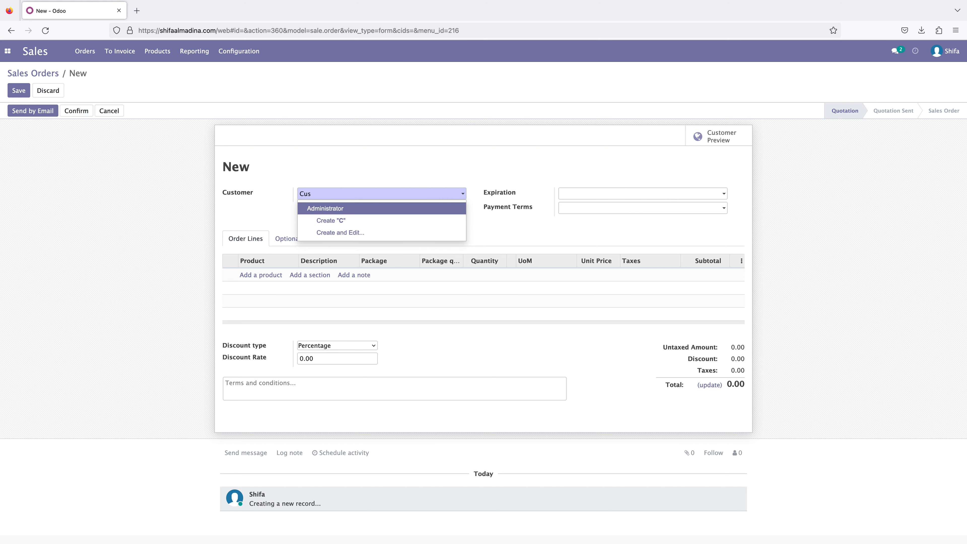
{"action": "type", "text": "tomer"}
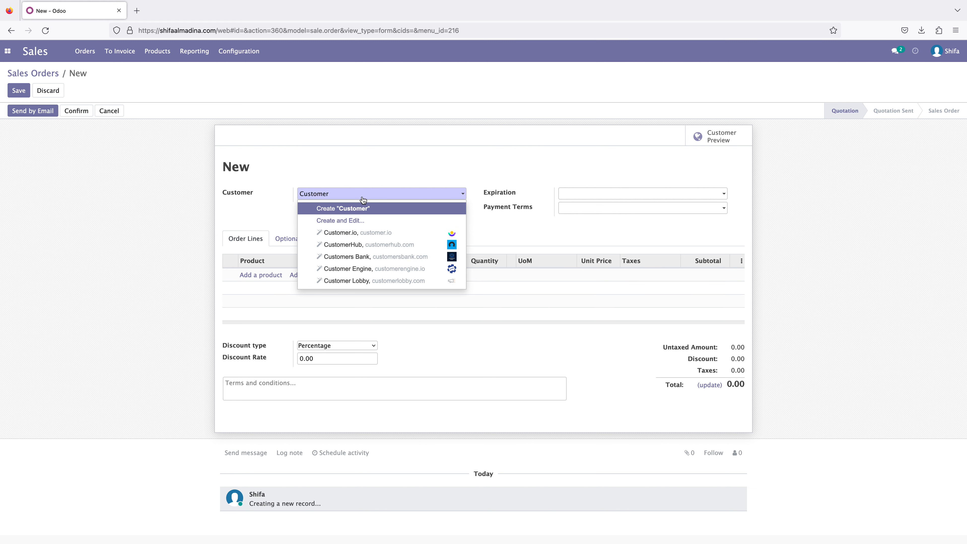
{"action": "left_click", "coordinate": [371, 209]}
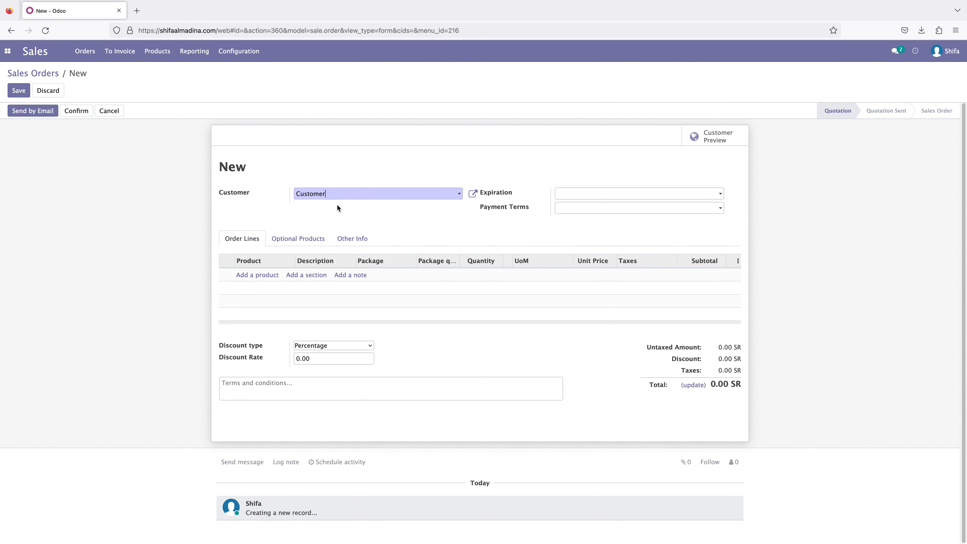
- Add an Ajwa A+ order line using the 23 Cartons package with a package quantity of 30
{"action": "left_click", "coordinate": [257, 275]}
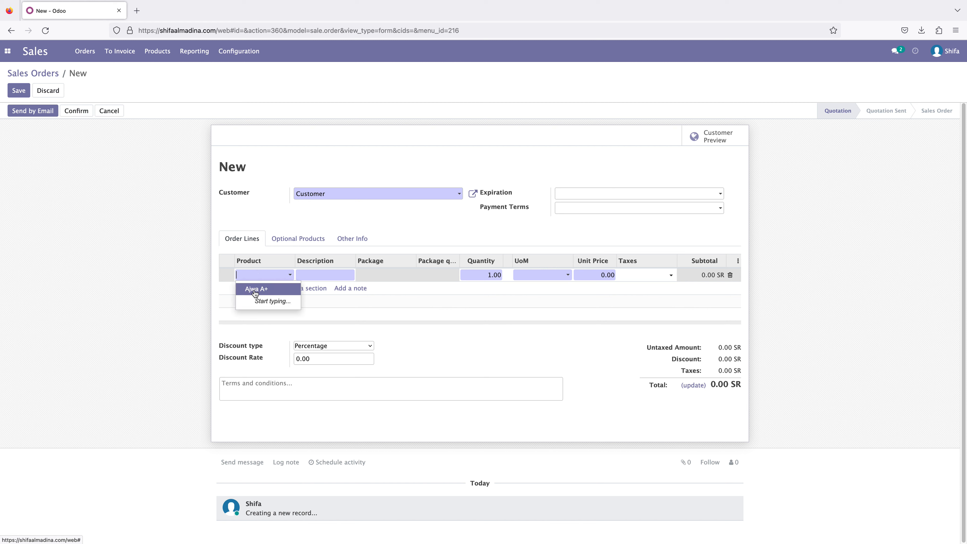
{"action": "left_click", "coordinate": [254, 291]}
{"action": "left_click", "coordinate": [397, 275]}
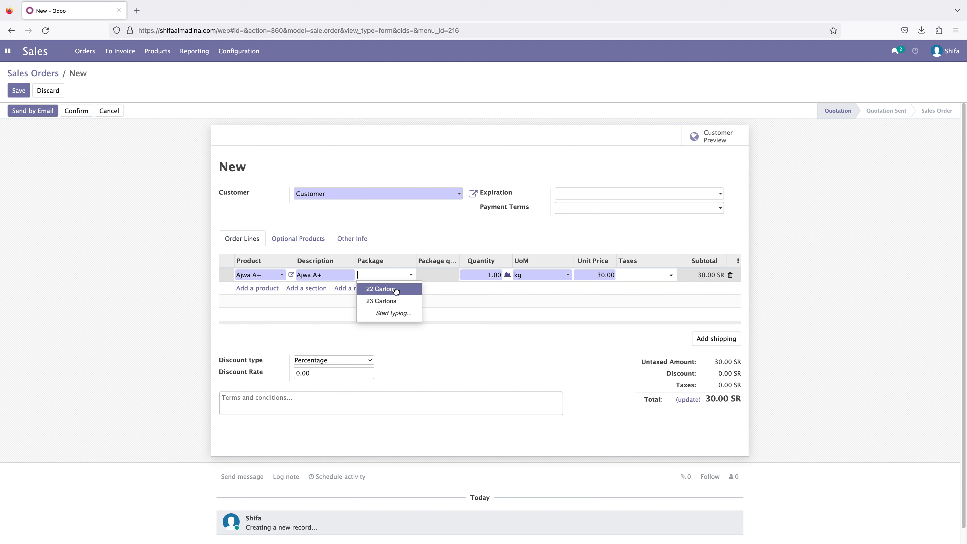
{"action": "left_click", "coordinate": [390, 301]}
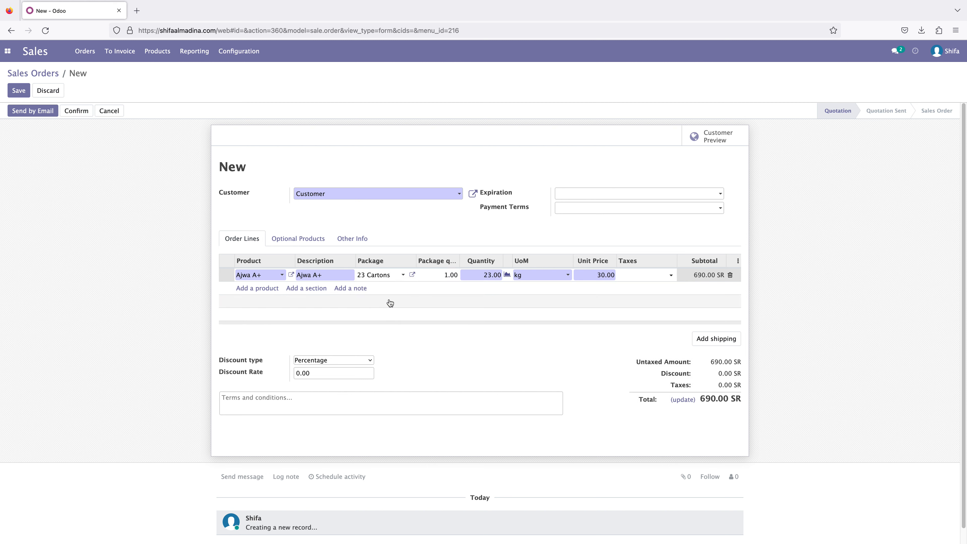
{"action": "left_click", "coordinate": [442, 275]}
{"action": "double_click", "coordinate": [442, 275]}
{"action": "type", "text": "30"}
{"action": "left_click", "coordinate": [119, 273]}
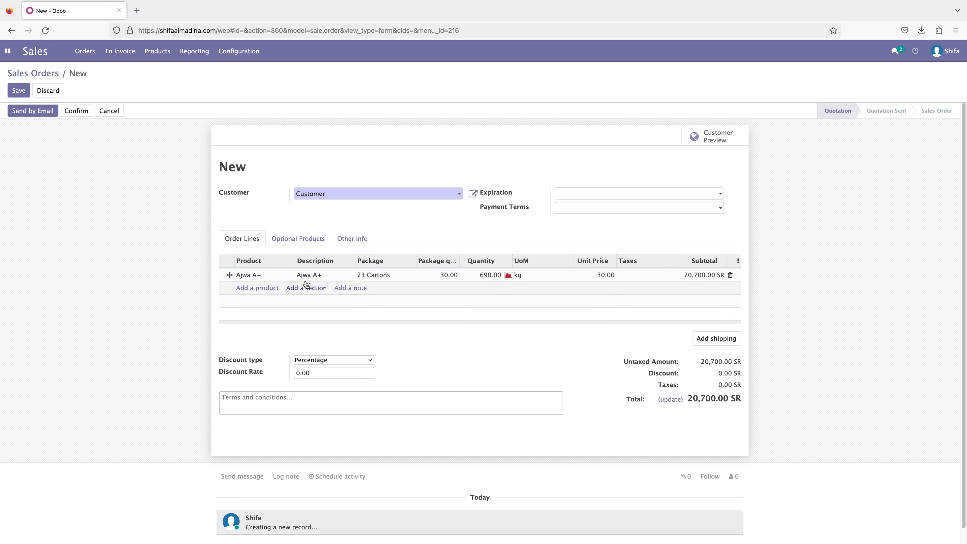
- Choose the delivery warehouse in the new sales order's other information and return to the order lines
{"action": "left_click", "coordinate": [303, 239]}
{"action": "left_click", "coordinate": [255, 239]}
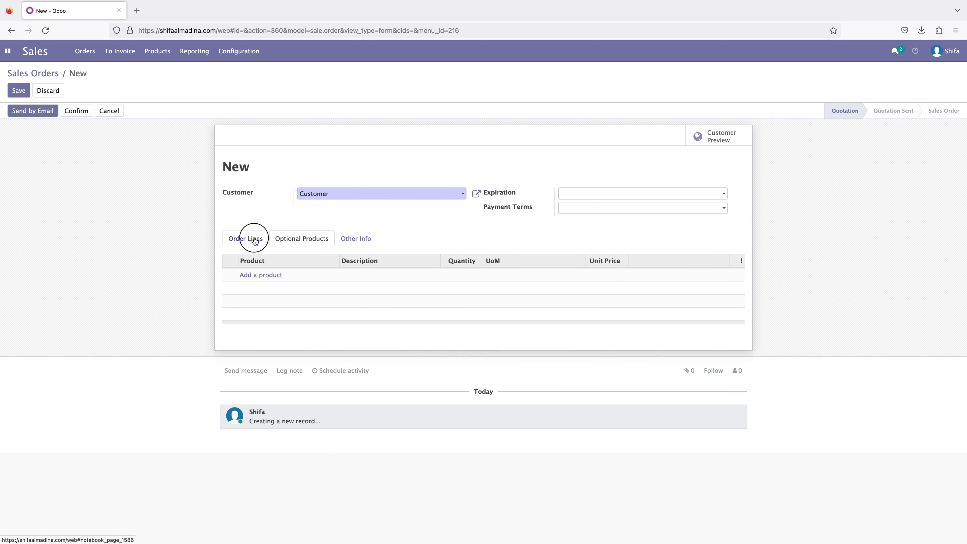
{"action": "left_click", "coordinate": [349, 242]}
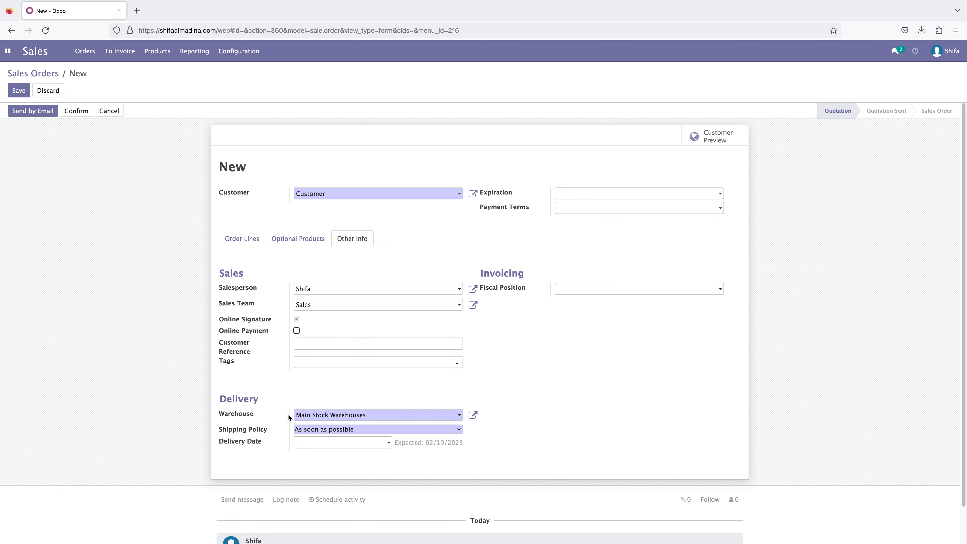
{"action": "left_click", "coordinate": [383, 417]}
{"action": "left_click", "coordinate": [337, 445]}
{"action": "left_click", "coordinate": [243, 240]}
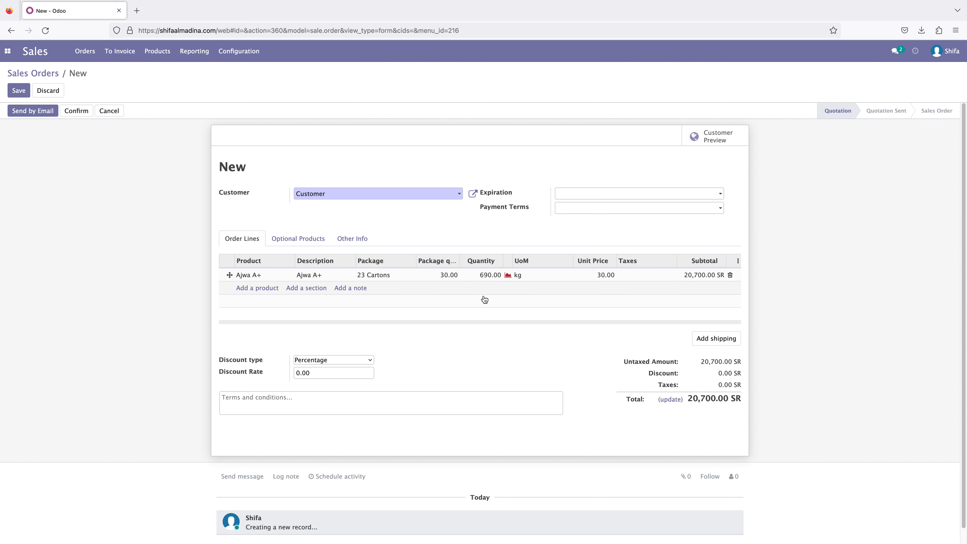
- Try Sales Tax 15% on the Ajwa A+ order line, then remove the tax from the line
{"action": "left_click", "coordinate": [657, 276]}
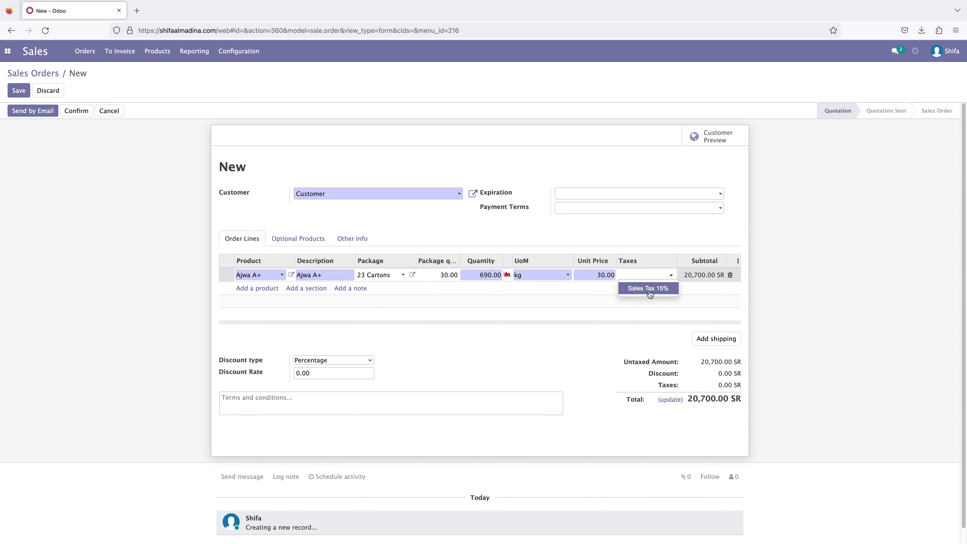
{"action": "left_click", "coordinate": [645, 291]}
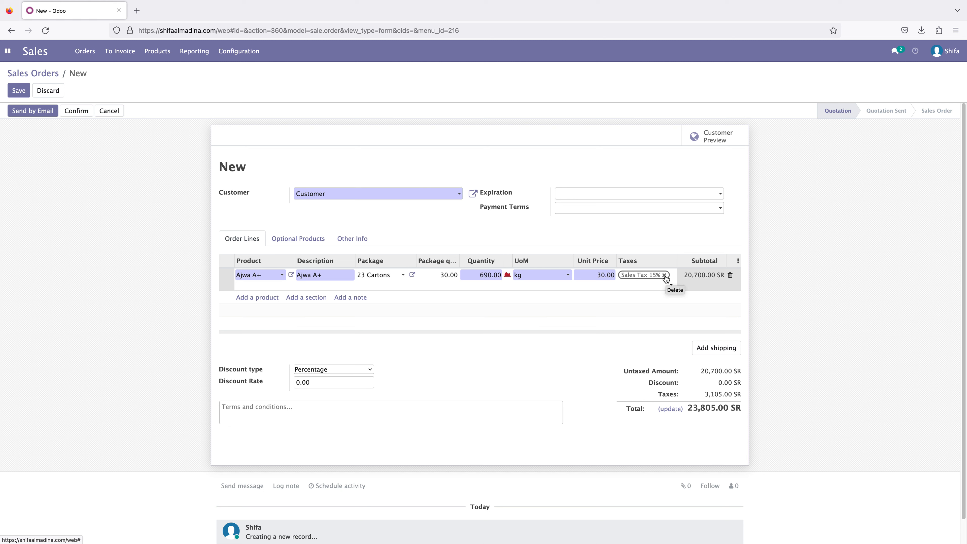
{"action": "left_click", "coordinate": [877, 273]}
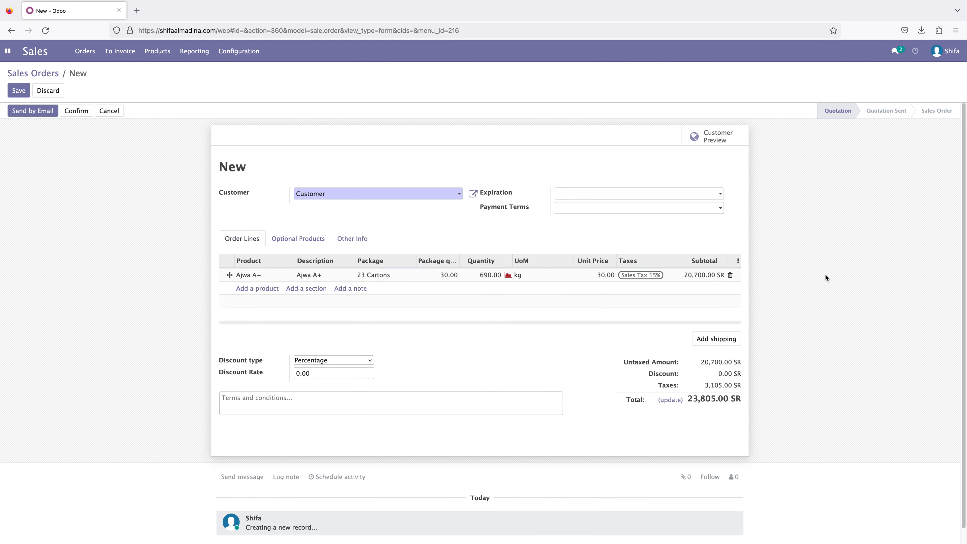
{"action": "left_click", "coordinate": [666, 276]}
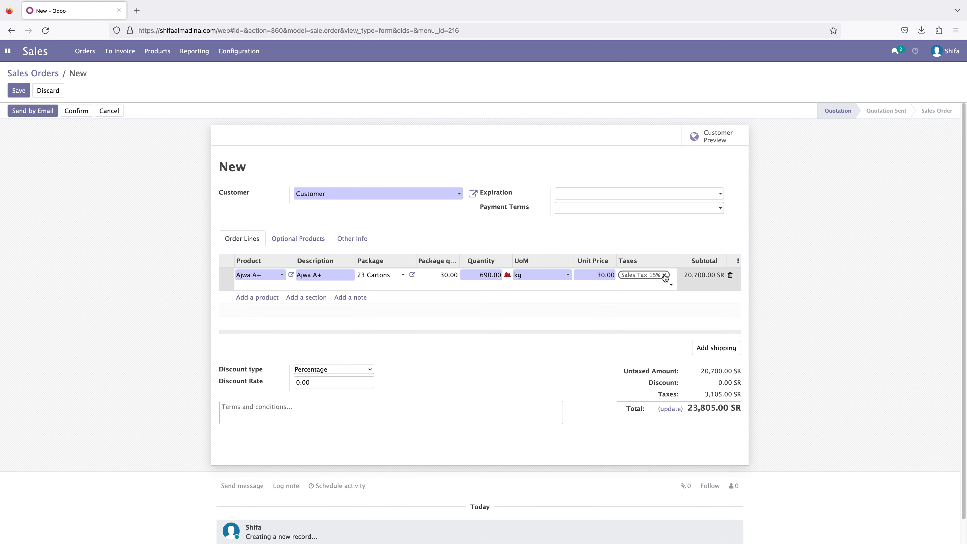
{"action": "left_click", "coordinate": [665, 275]}
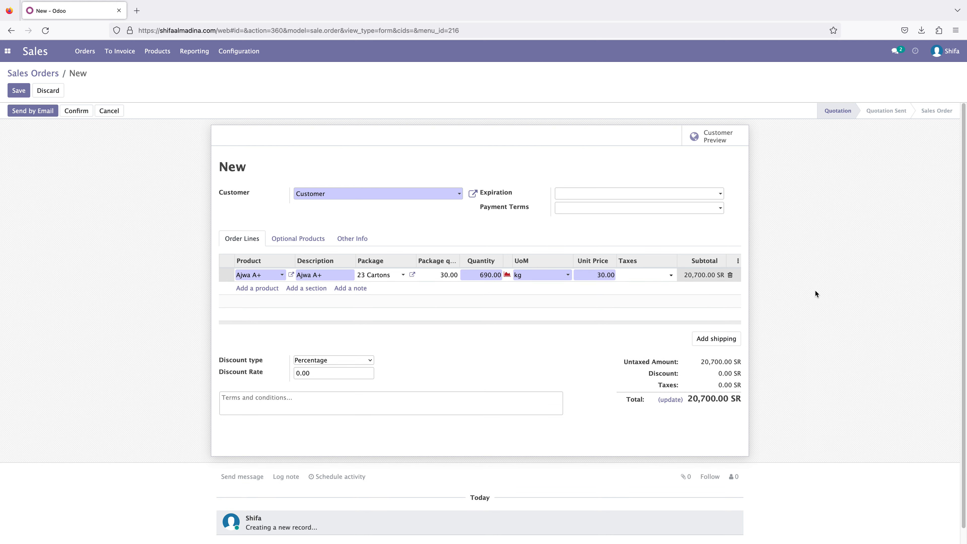
- Apply a fixed Amount discount of 30 to the new sales order
{"action": "left_click", "coordinate": [816, 290]}
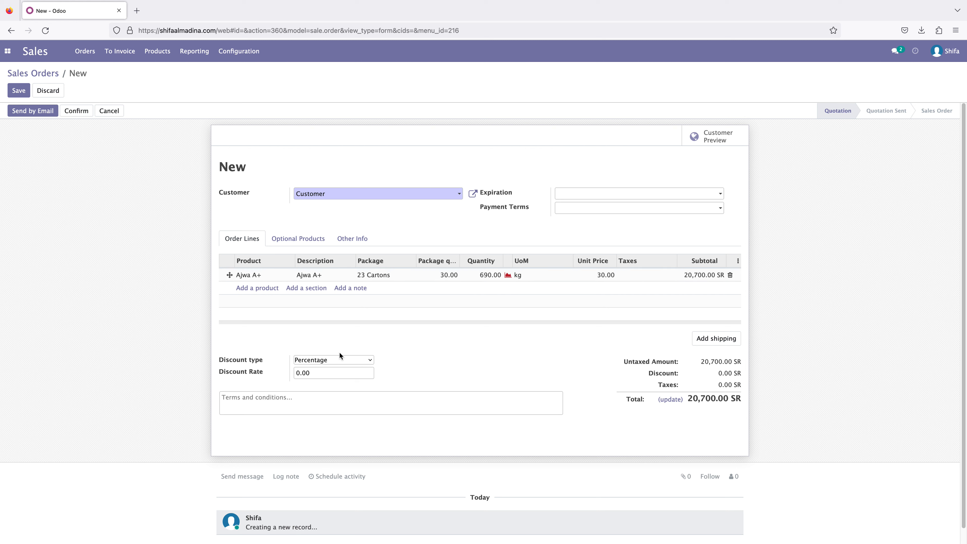
{"action": "left_click", "coordinate": [331, 361]}
{"action": "left_click", "coordinate": [333, 368]}
{"action": "left_click_drag", "start_coordinate": [311, 374], "coordinate": [286, 373]}
{"action": "type", "text": "30"}
{"action": "left_click", "coordinate": [102, 348]}
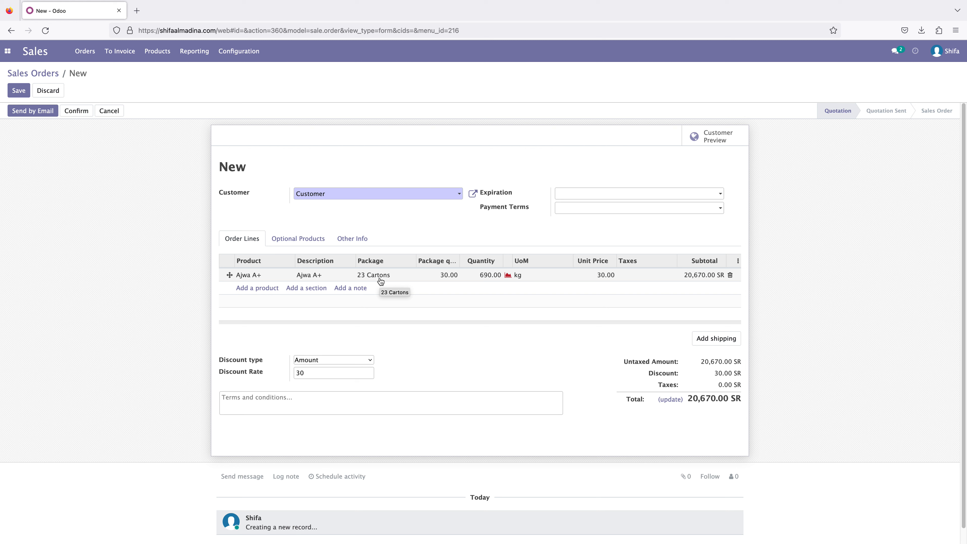
- Check the discount rate and confirm the quotation as a sales order
{"action": "double_click", "coordinate": [305, 377]}
{"action": "left_click", "coordinate": [320, 376]}
{"action": "double_click", "coordinate": [294, 376]}
{"action": "left_click", "coordinate": [79, 116]}
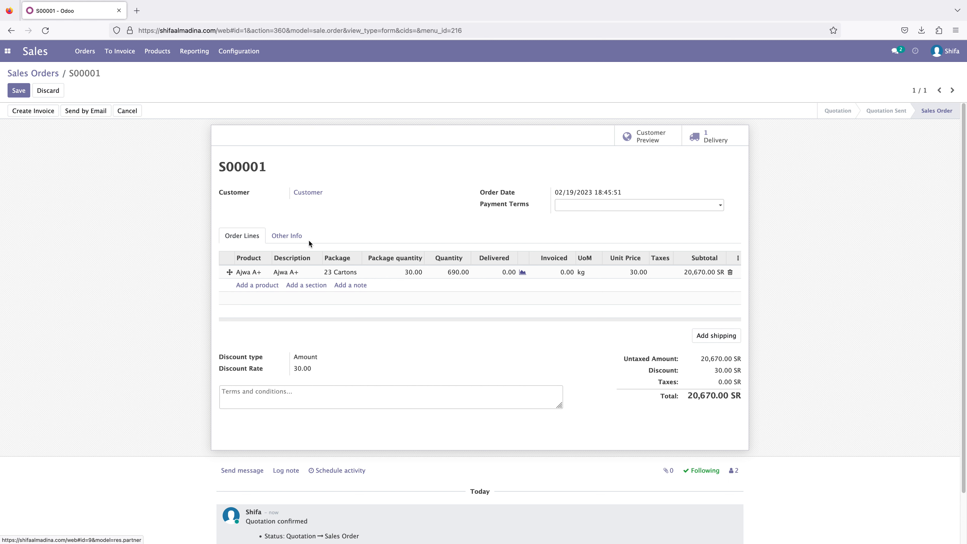
- In the order's delivery, record done quantities for Ajwa A+ of 500 kg from lot 0001 and 190 kg from lot 0002
{"action": "left_click", "coordinate": [713, 141]}
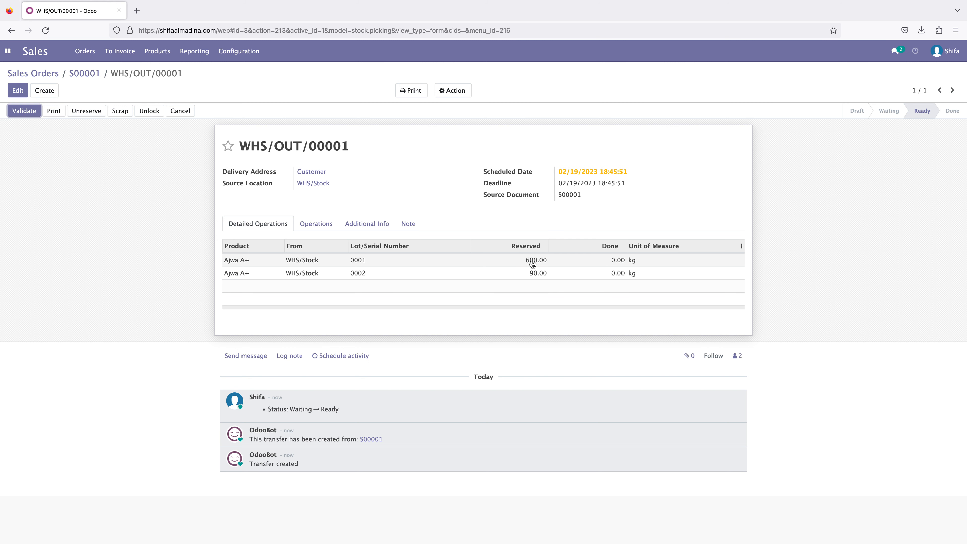
{"action": "left_click", "coordinate": [320, 225]}
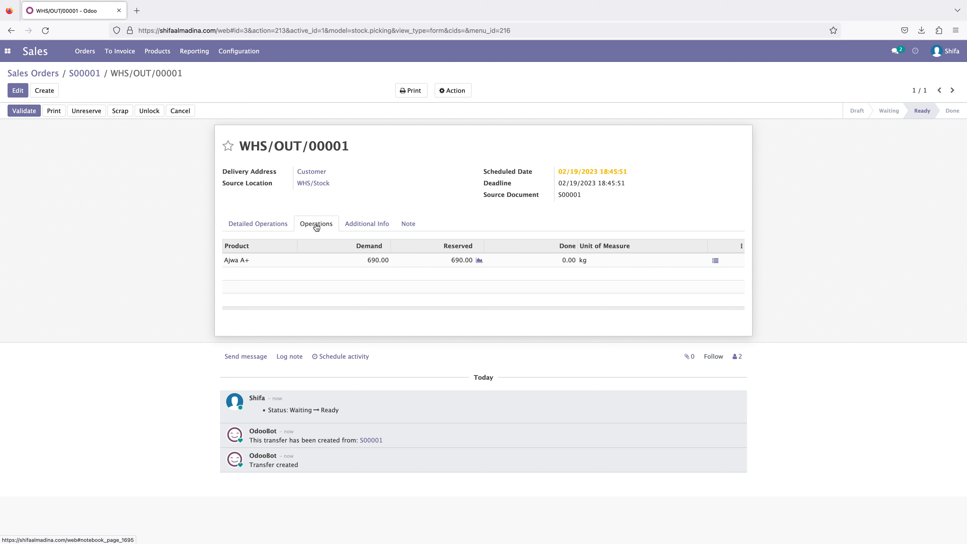
{"action": "left_click", "coordinate": [716, 262]}
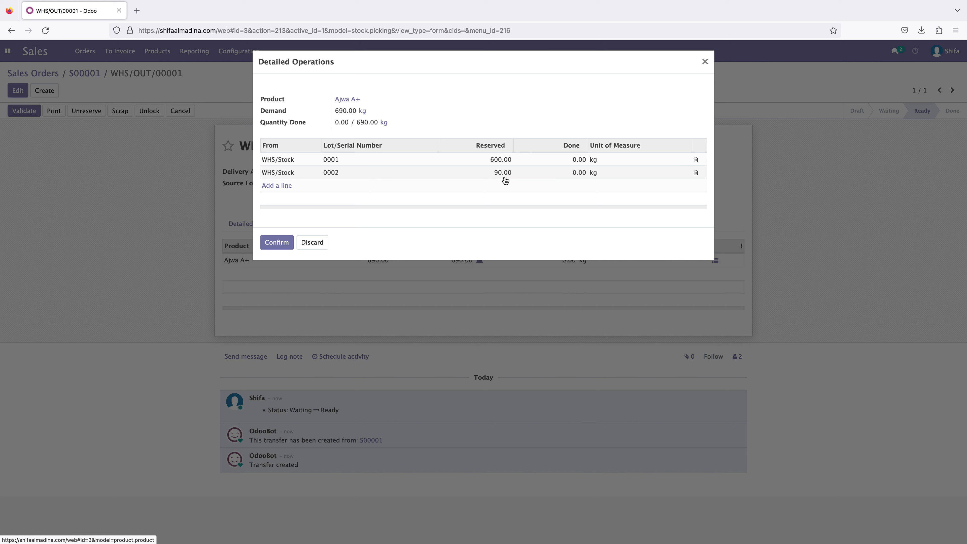
{"action": "left_click", "coordinate": [576, 159]}
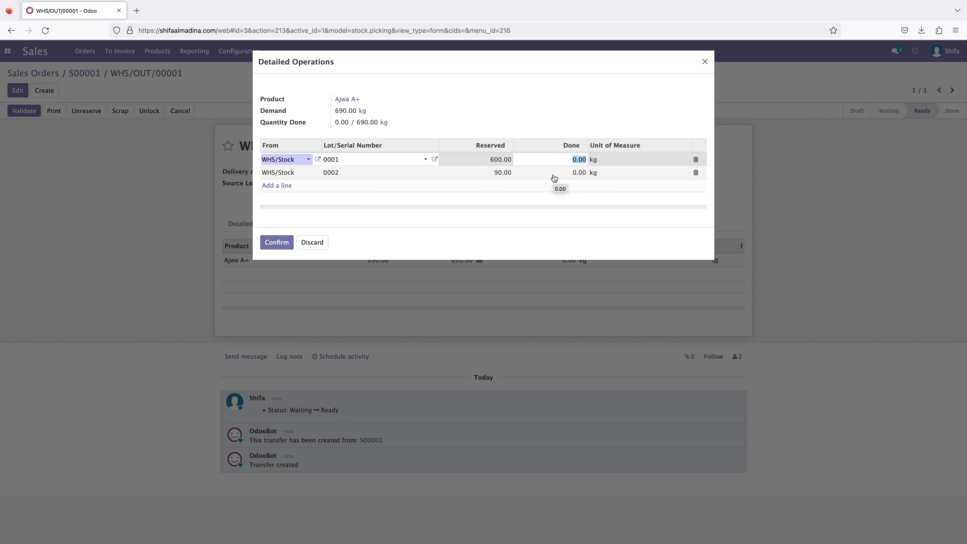
{"action": "type", "text": "500"}
{"action": "left_click", "coordinate": [580, 173]}
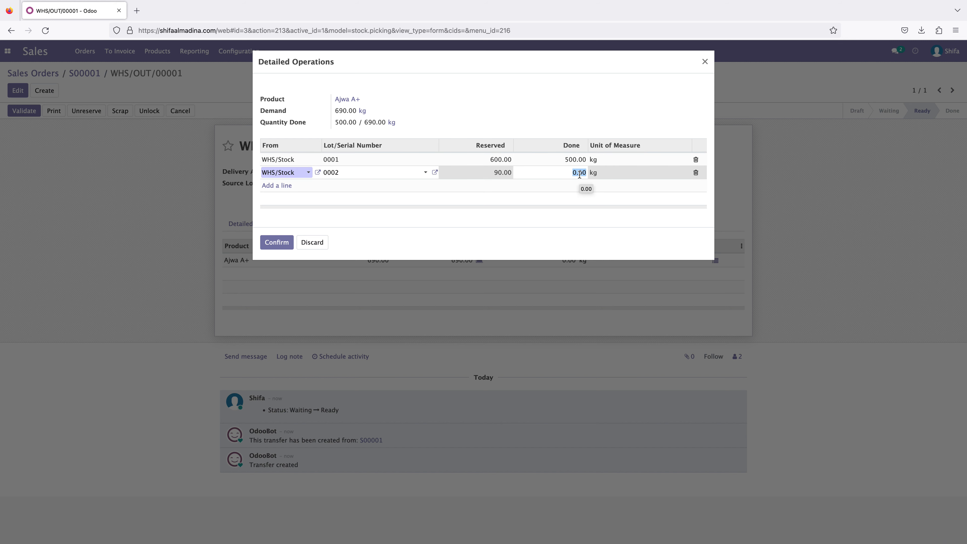
{"action": "type", "text": "190"}
{"action": "left_click", "coordinate": [571, 213]}
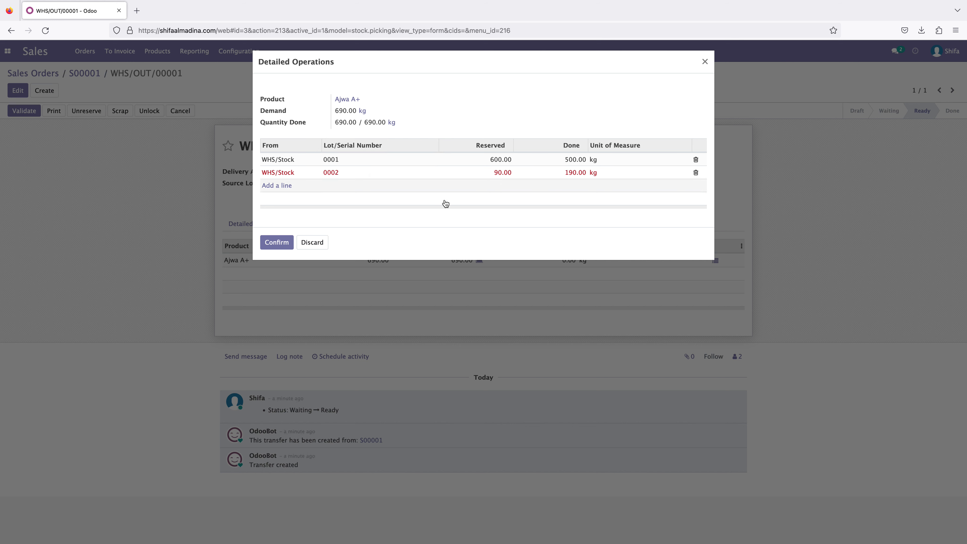
{"action": "left_click", "coordinate": [278, 244]}
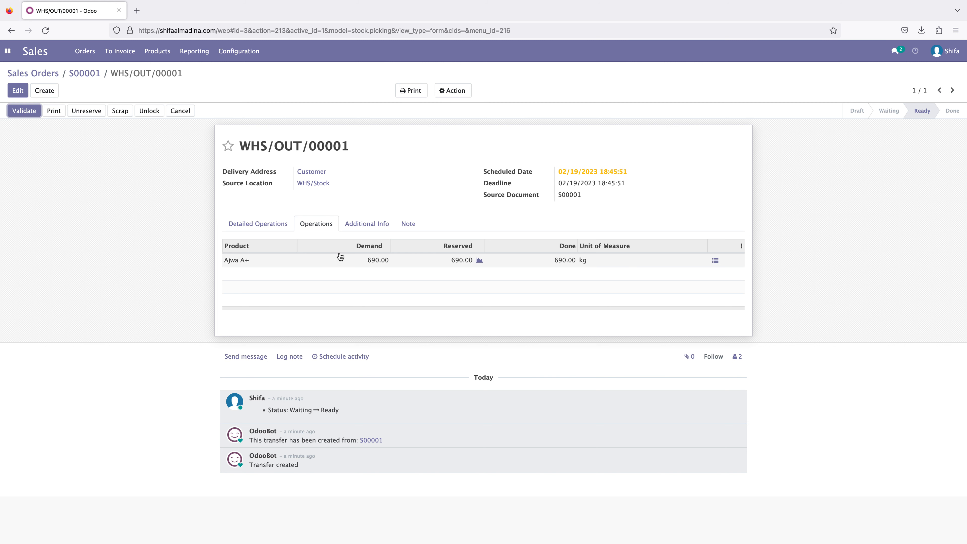
- Review the delivery's detailed operations and validate it, agreeing to deliver expired lots 0001 and 0002
{"action": "left_click", "coordinate": [262, 224]}
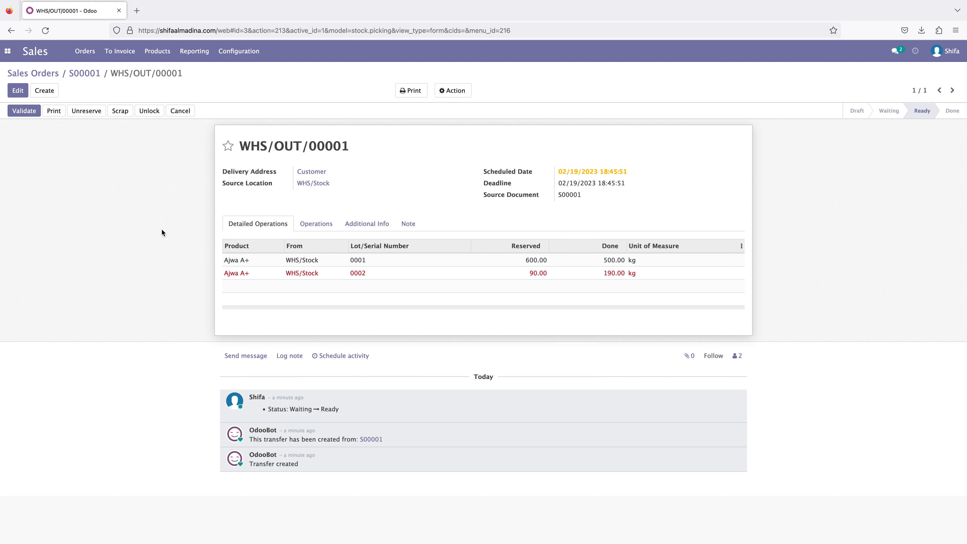
{"action": "left_click", "coordinate": [27, 111]}
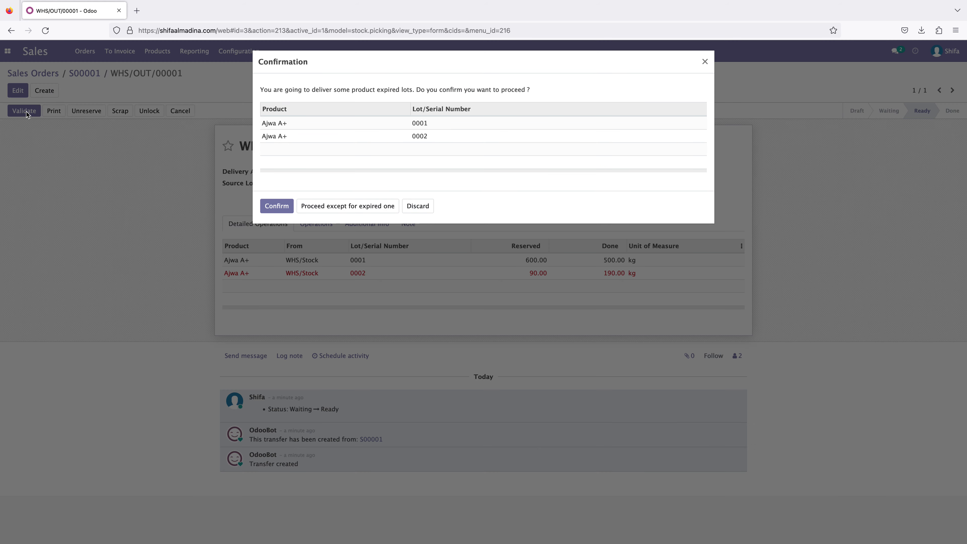
{"action": "left_click", "coordinate": [277, 206]}
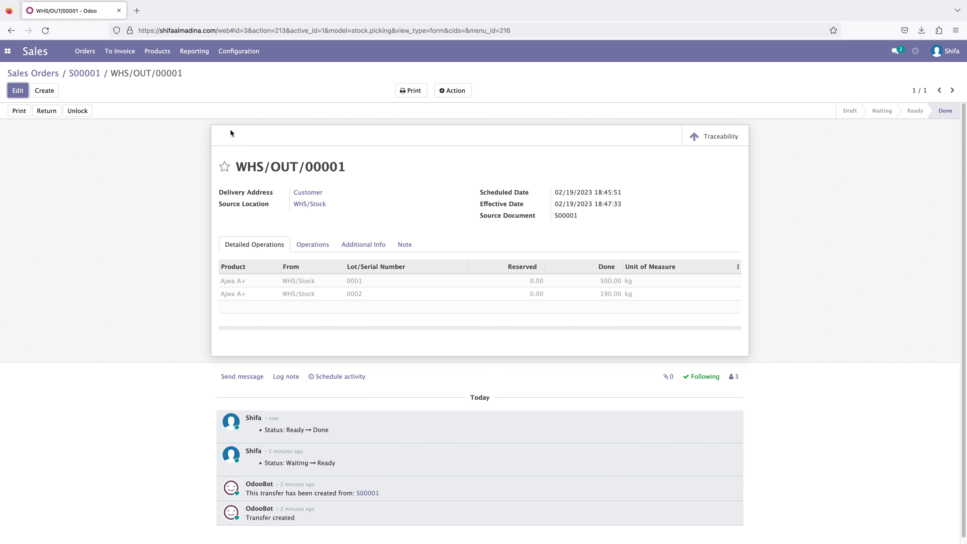
- Search Google for "calculator" in a new browser tab
{"action": "left_click", "coordinate": [137, 10]}
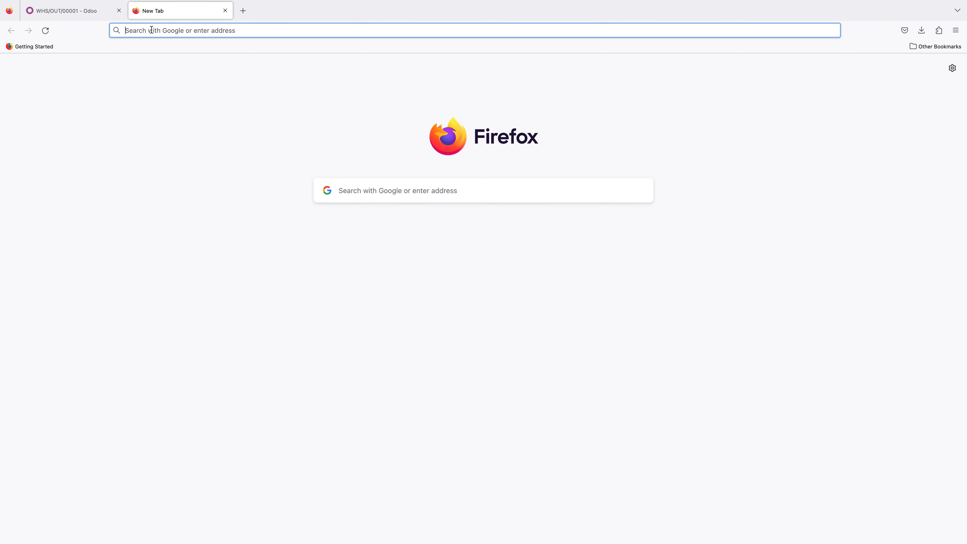
{"action": "type", "text": "calculator"}
{"action": "key", "text": "Return"}
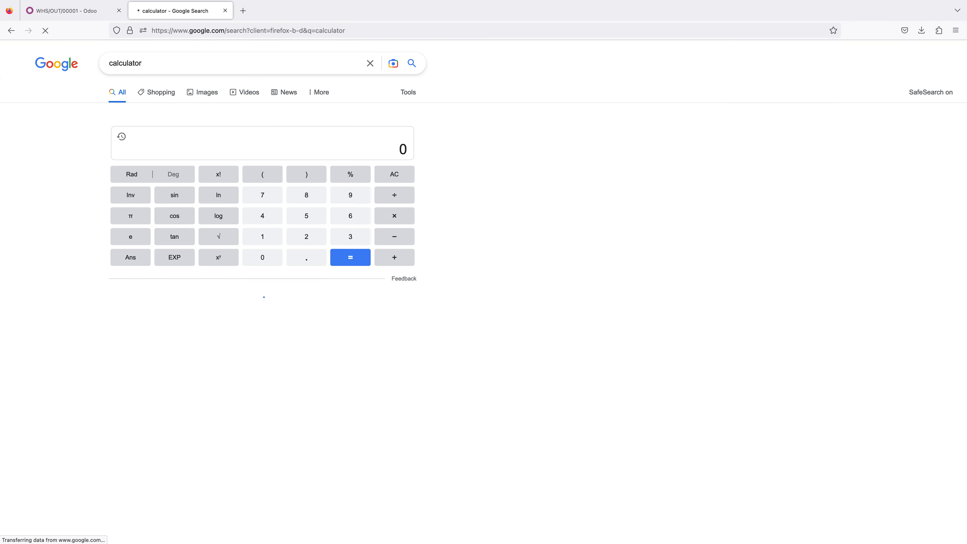
- Calculate 1150 minus 690 in Google's calculator and highlight the result
{"action": "left_click", "coordinate": [269, 237]}
{"action": "left_click", "coordinate": [269, 238]}
{"action": "left_click", "coordinate": [312, 214]}
{"action": "left_click", "coordinate": [265, 258]}
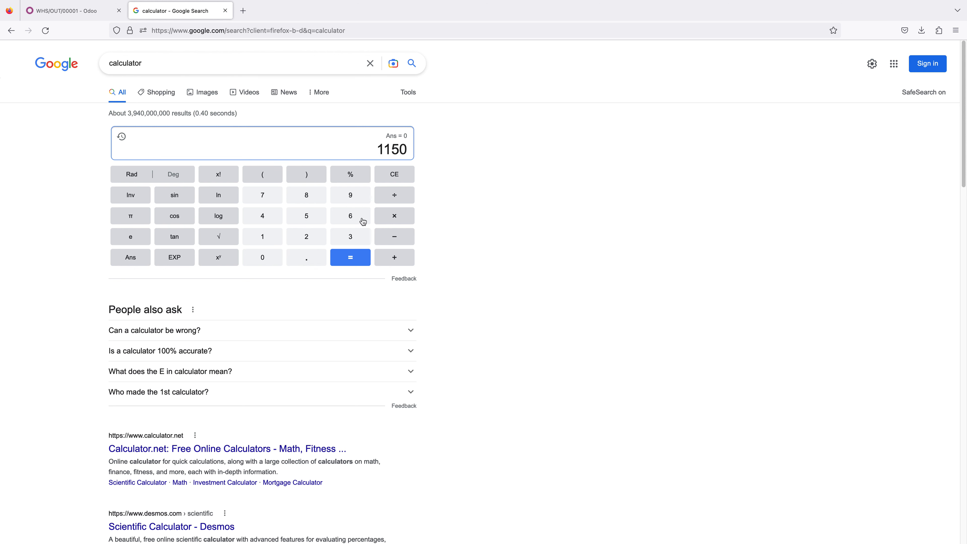
{"action": "left_click", "coordinate": [398, 235]}
{"action": "left_click", "coordinate": [350, 216]}
{"action": "left_click", "coordinate": [350, 197]}
{"action": "left_click", "coordinate": [265, 257]}
{"action": "left_click", "coordinate": [350, 257]}
{"action": "left_click_drag", "start_coordinate": [387, 149], "coordinate": [415, 154]}
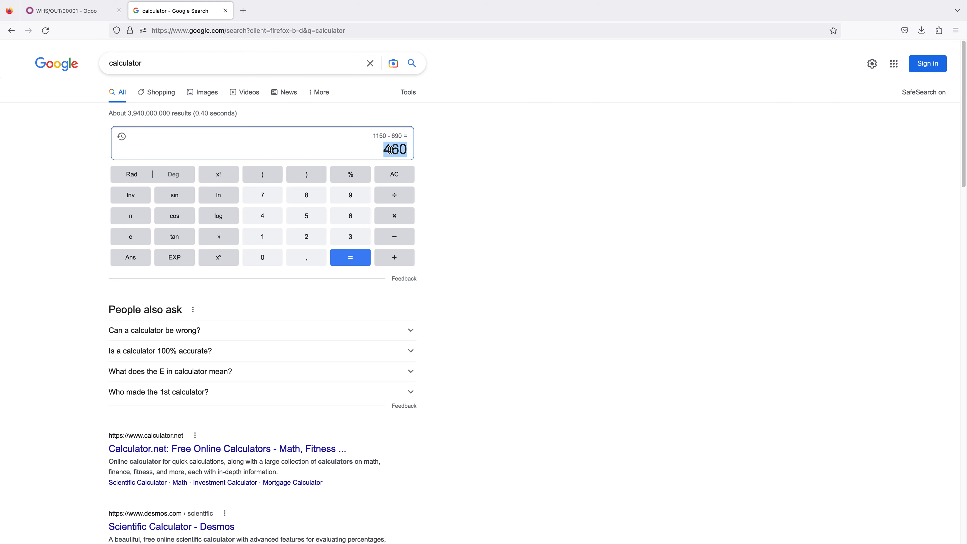
- Switch back to Odoo and open the Ajwa A+ product to compare its on-hand stock with the calculator result
{"action": "left_click", "coordinate": [87, 13]}
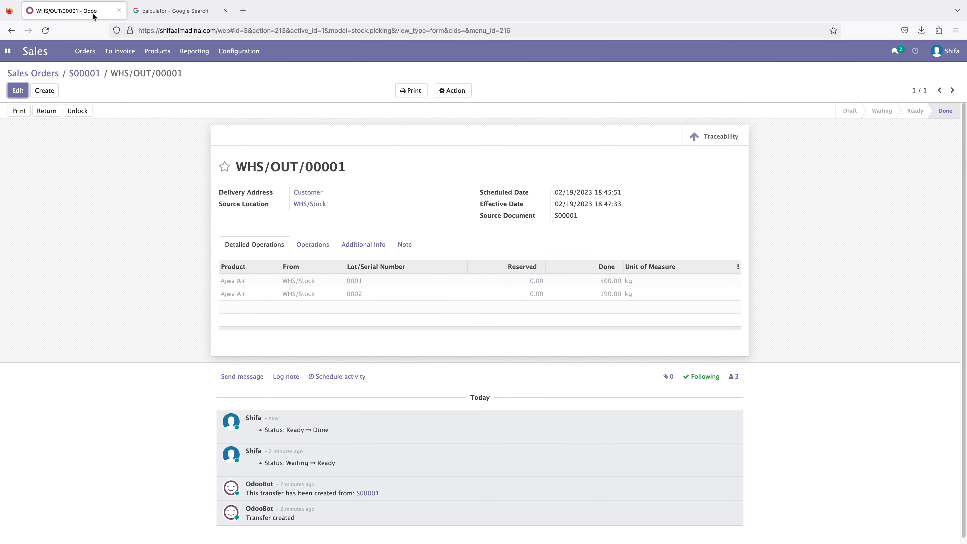
{"action": "left_click", "coordinate": [148, 52]}
{"action": "left_click", "coordinate": [160, 71]}
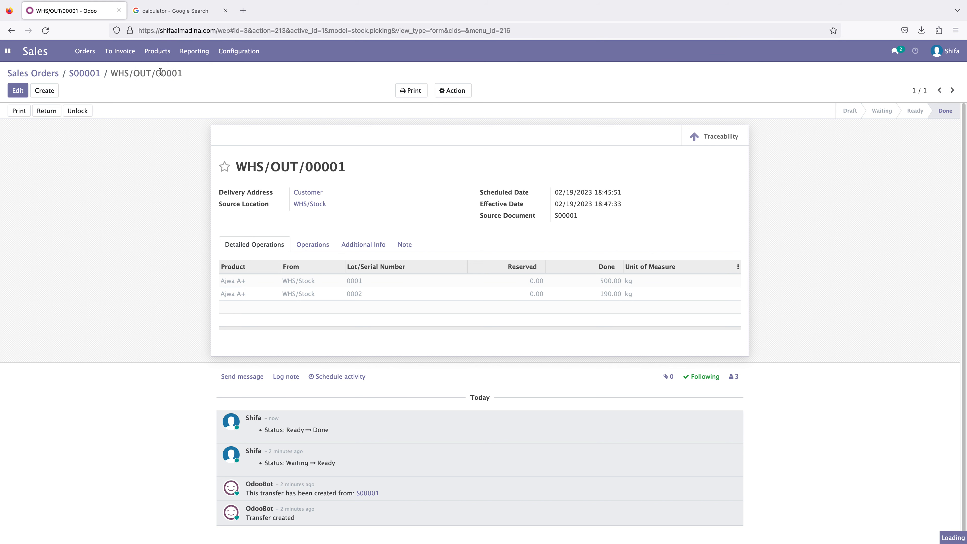
{"action": "left_click", "coordinate": [191, 7]}
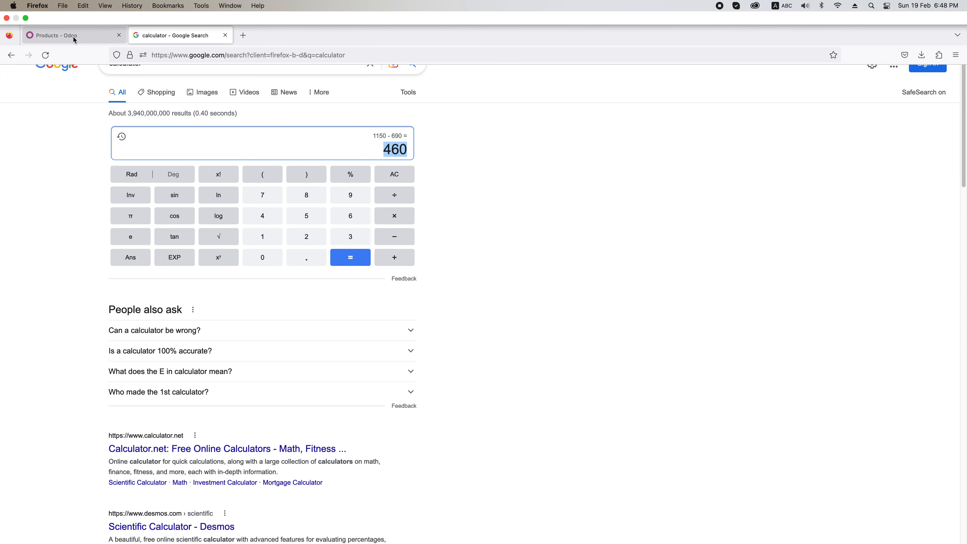
{"action": "left_click", "coordinate": [73, 37]}
{"action": "left_click", "coordinate": [113, 125]}
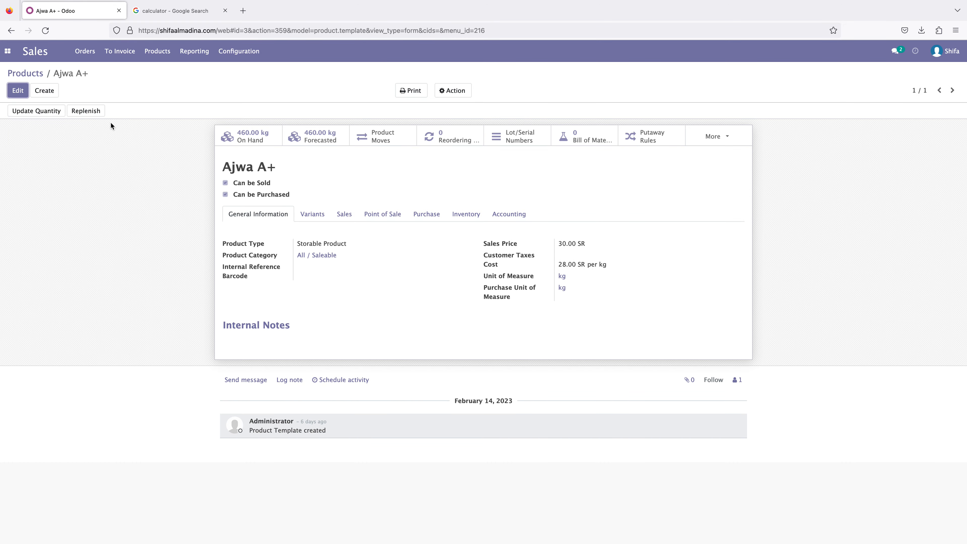
- Examine the Ajwa A+ product moves, marking the two internal transfer lines and, in their place, the two customer delivery lines
{"action": "left_click", "coordinate": [385, 137]}
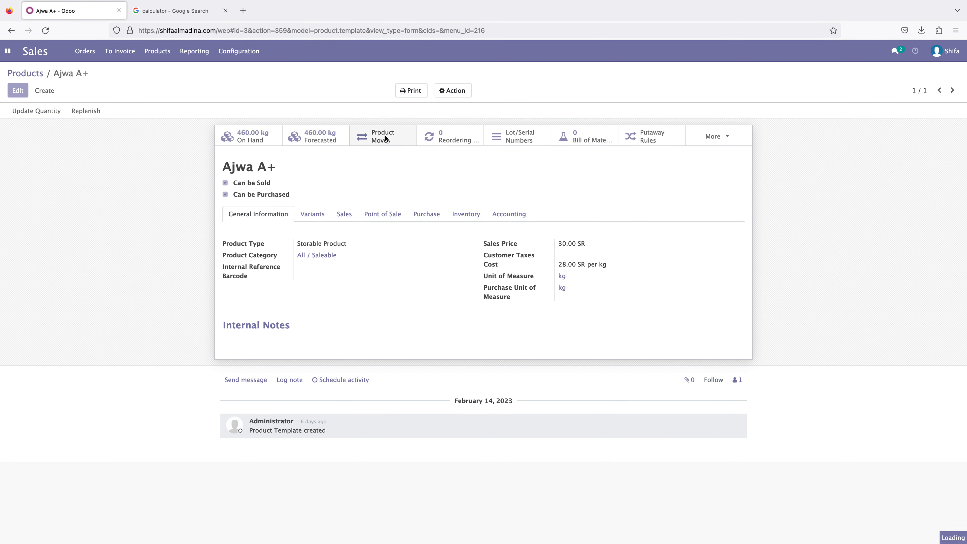
{"action": "left_click", "coordinate": [321, 124]}
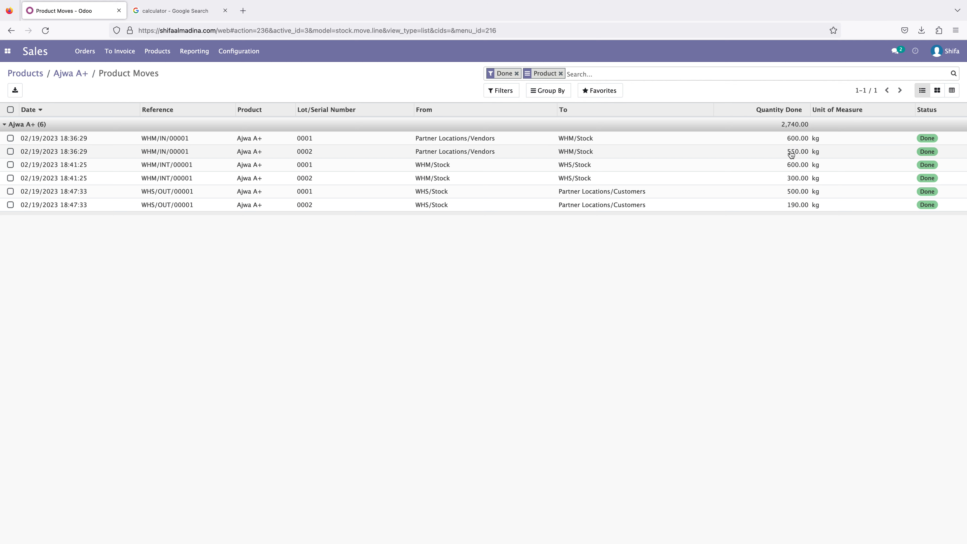
{"action": "left_click", "coordinate": [10, 165]}
{"action": "left_click", "coordinate": [10, 178]}
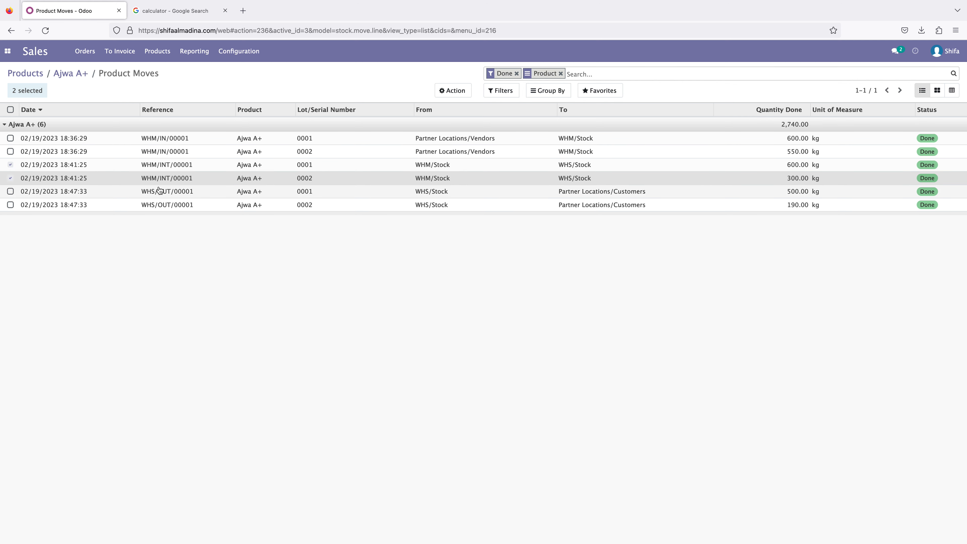
{"action": "left_click", "coordinate": [10, 165]}
{"action": "left_click", "coordinate": [10, 178]}
{"action": "left_click", "coordinate": [10, 191]}
{"action": "left_click", "coordinate": [10, 204]}
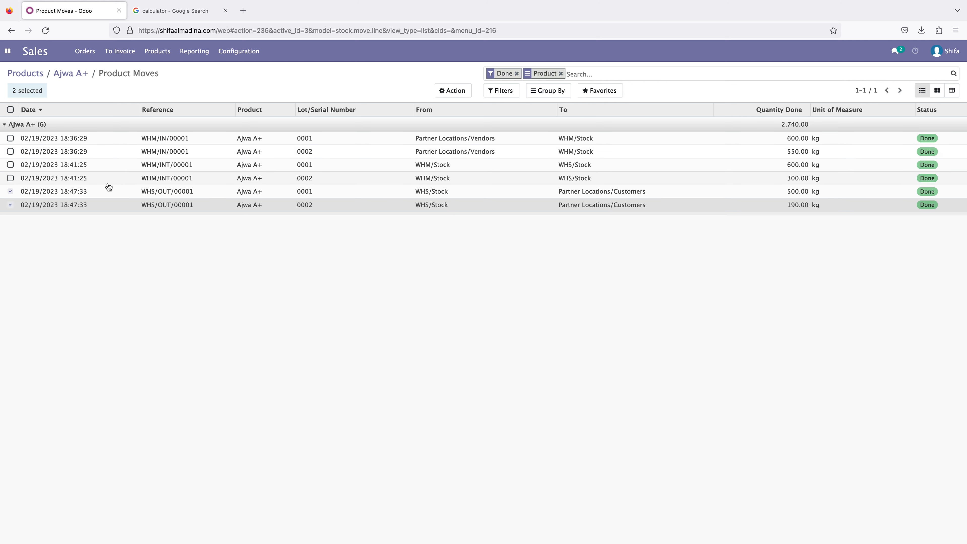
- Switch to the Inventory app, expand Ajwa A+ in the lots/serial numbers list and open lot 0001
{"action": "left_click", "coordinate": [162, 53]}
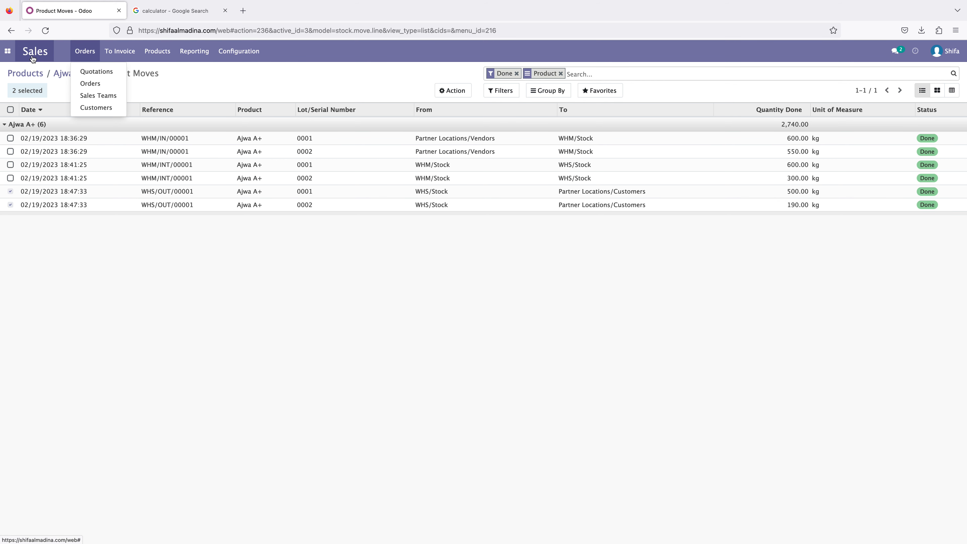
{"action": "mouse_move", "coordinate": [7, 50]}
{"action": "left_click", "coordinate": [24, 119]}
{"action": "left_click", "coordinate": [188, 51]}
{"action": "left_click", "coordinate": [207, 96]}
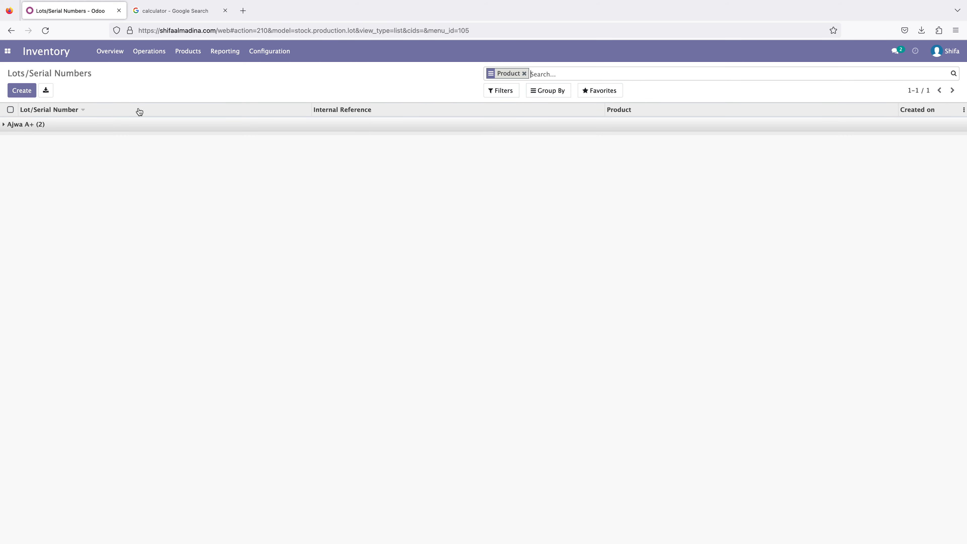
{"action": "left_click", "coordinate": [90, 129]}
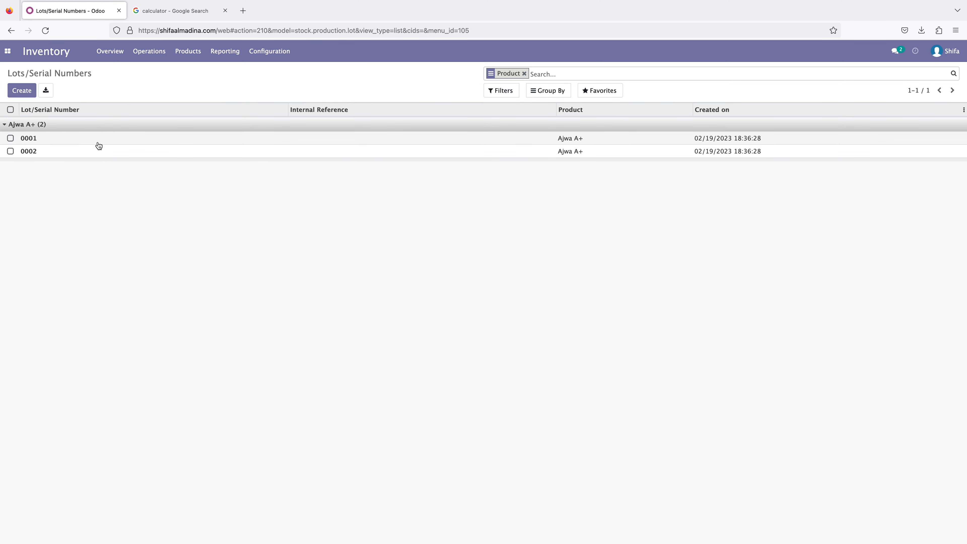
{"action": "left_click", "coordinate": [61, 144]}
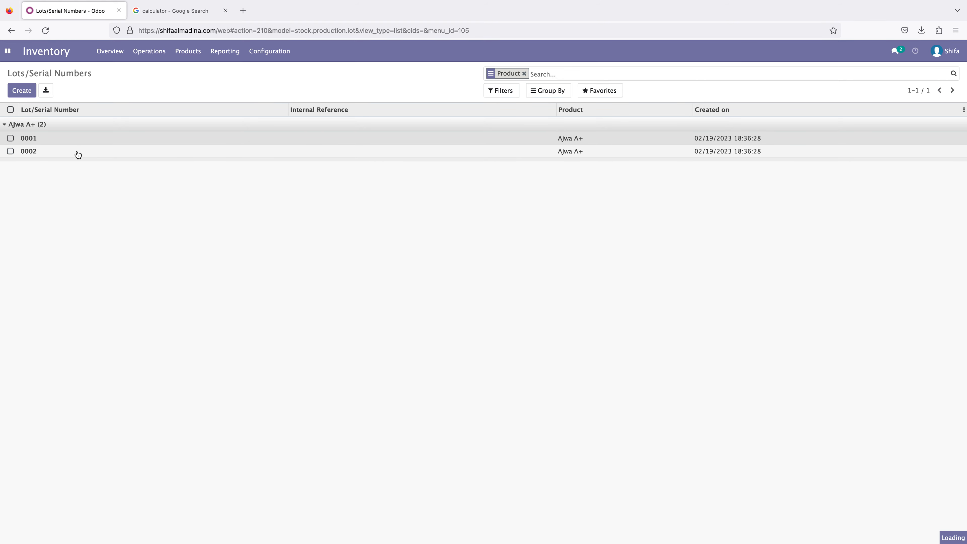
{"action": "left_click", "coordinate": [45, 139]}
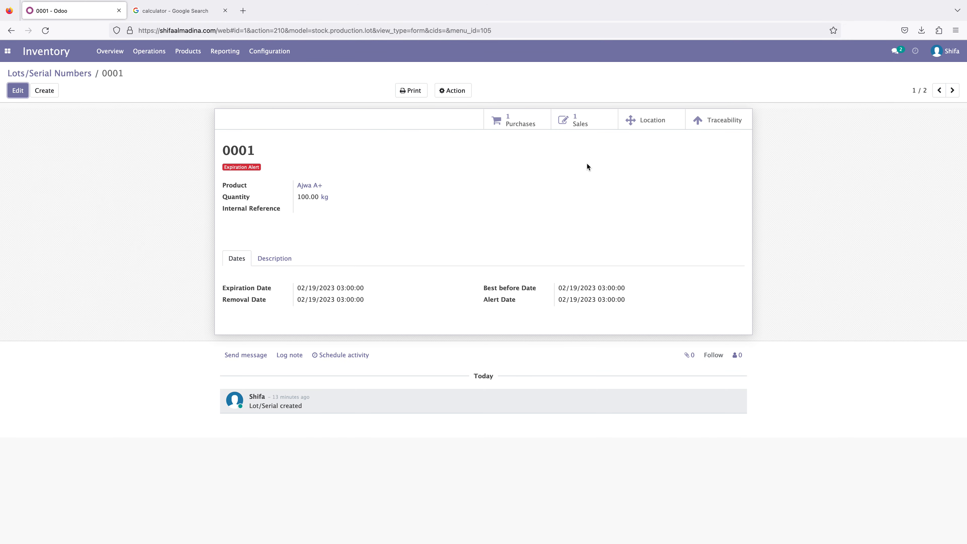
- Examine lot 0001's traceability report, following its quantities from vendor receipt through the internal transfer to the customer delivery
{"action": "left_click", "coordinate": [715, 123]}
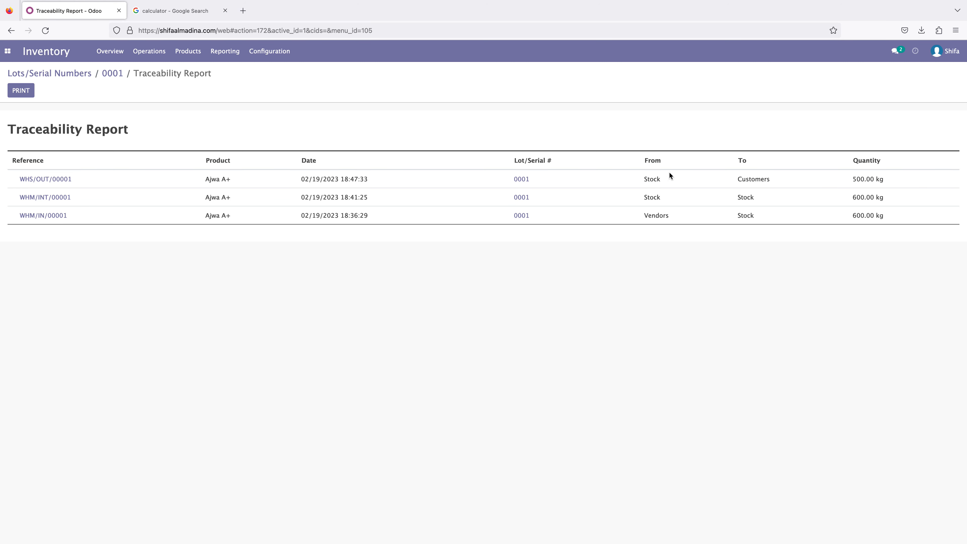
{"action": "left_click_drag", "start_coordinate": [768, 178], "coordinate": [638, 179]}
{"action": "left_click", "coordinate": [70, 244]}
{"action": "left_click_drag", "start_coordinate": [646, 218], "coordinate": [696, 216]}
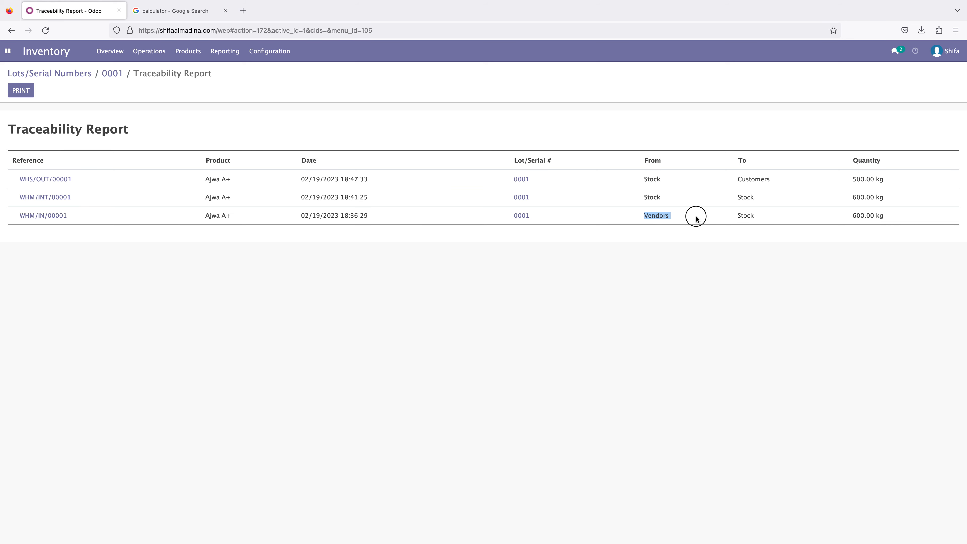
{"action": "left_click", "coordinate": [734, 215]}
{"action": "left_click_drag", "start_coordinate": [845, 220], "coordinate": [892, 216]}
{"action": "left_click", "coordinate": [812, 264]}
{"action": "left_click_drag", "start_coordinate": [850, 197], "coordinate": [908, 202]}
{"action": "left_click", "coordinate": [893, 200]}
{"action": "left_click_drag", "start_coordinate": [643, 180], "coordinate": [663, 179]}
{"action": "left_click_drag", "start_coordinate": [847, 179], "coordinate": [884, 181]}
{"action": "left_click", "coordinate": [763, 284]}
- Open lot 0002's traceability report and examine its receipt, internal transfer and customer delivery quantities
{"action": "left_click", "coordinate": [68, 75]}
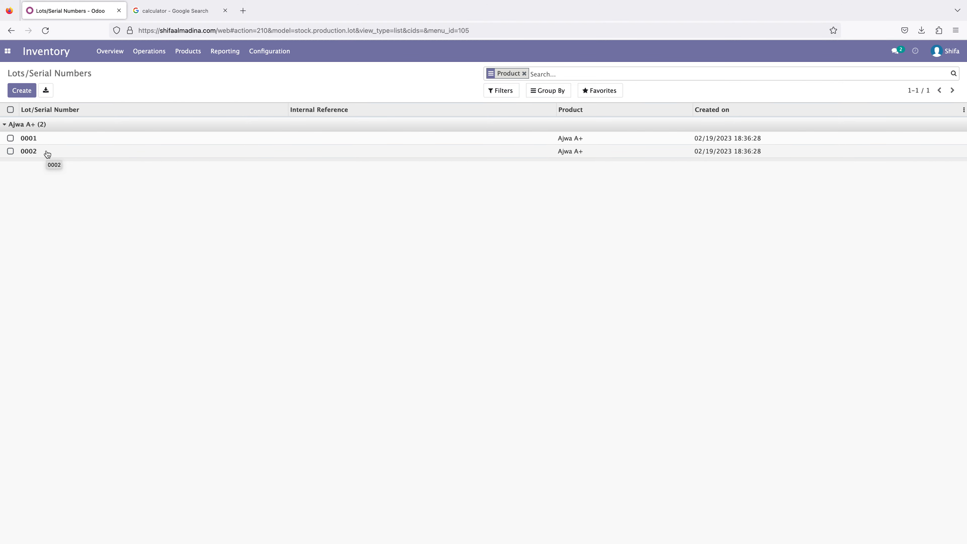
{"action": "left_click", "coordinate": [47, 154]}
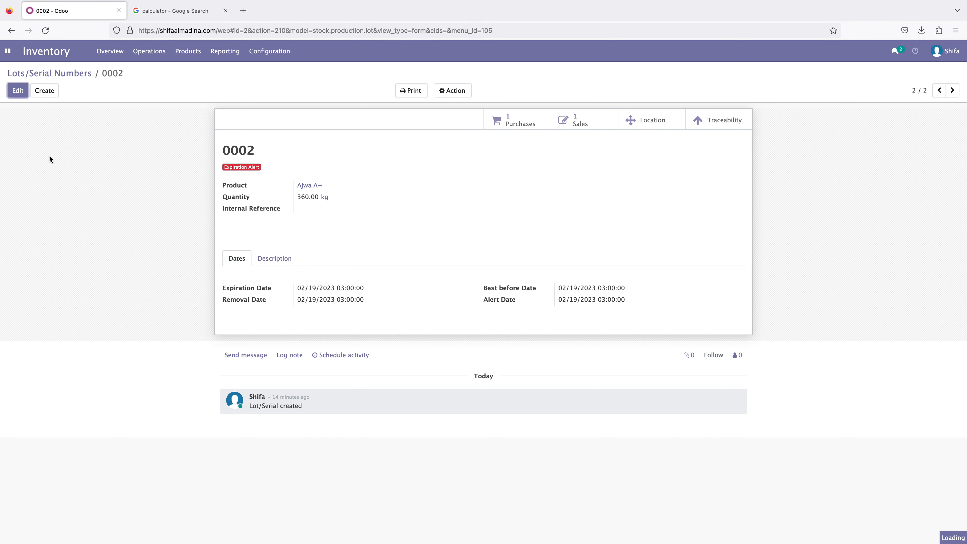
{"action": "left_click", "coordinate": [720, 127]}
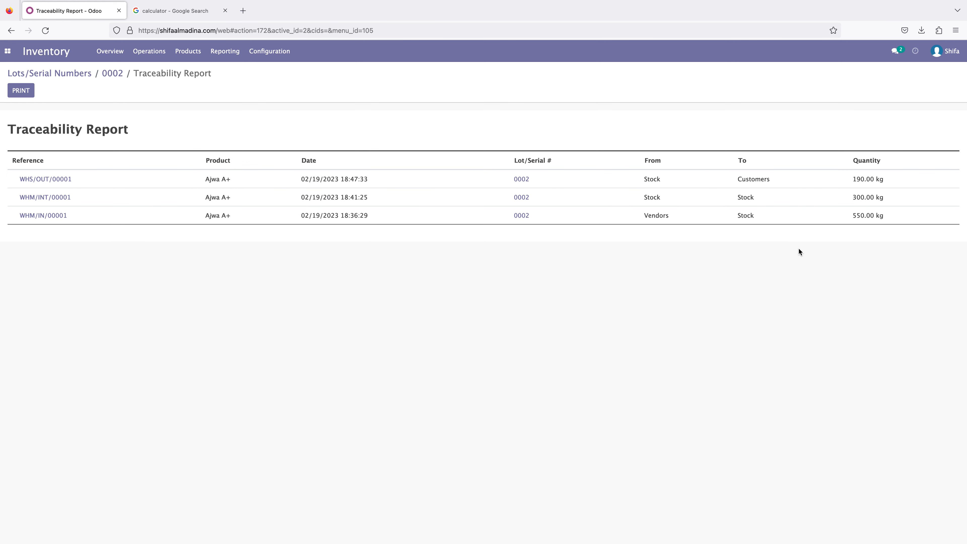
{"action": "left_click_drag", "start_coordinate": [852, 215], "coordinate": [885, 216]}
{"action": "left_click_drag", "start_coordinate": [635, 198], "coordinate": [756, 196]}
{"action": "left_click", "coordinate": [667, 208]}
{"action": "left_click_drag", "start_coordinate": [857, 197], "coordinate": [900, 197]}
{"action": "left_click", "coordinate": [895, 198]}
{"action": "left_click_drag", "start_coordinate": [640, 183], "coordinate": [769, 180]}
{"action": "left_click", "coordinate": [844, 178]}
- Print the Multi Packages Inventory report for product Ajwa A+ with the product categories All and All / Saleable
{"action": "left_click", "coordinate": [190, 54]}
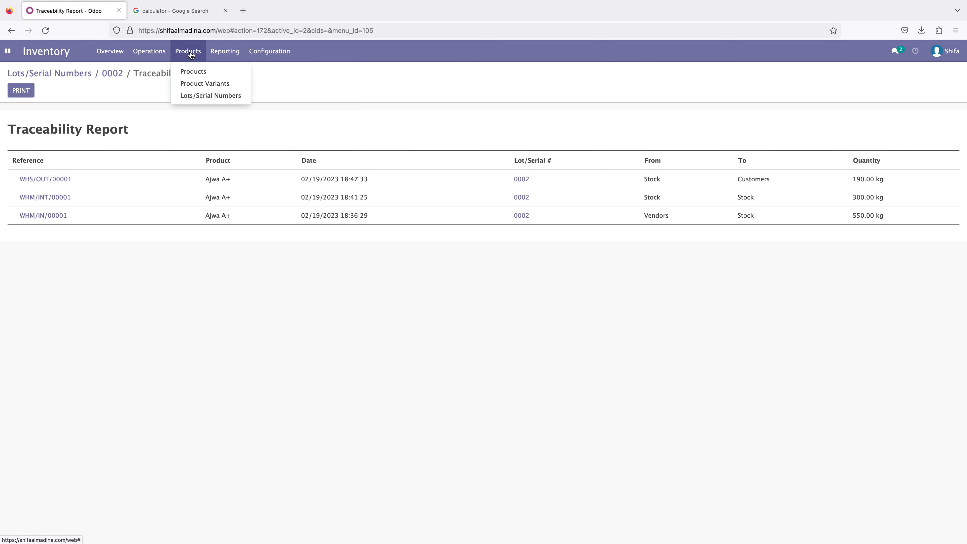
{"action": "left_click", "coordinate": [288, 130]}
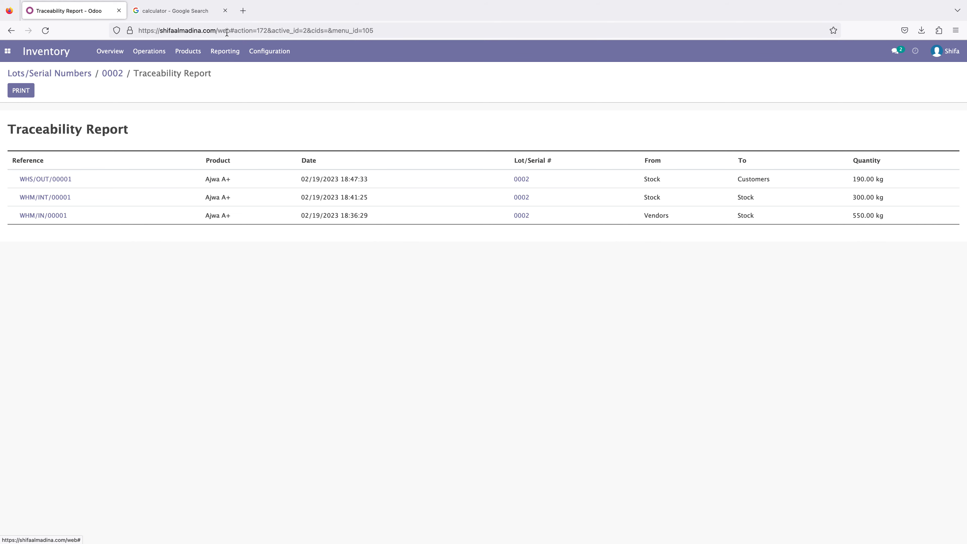
{"action": "left_click", "coordinate": [228, 55]}
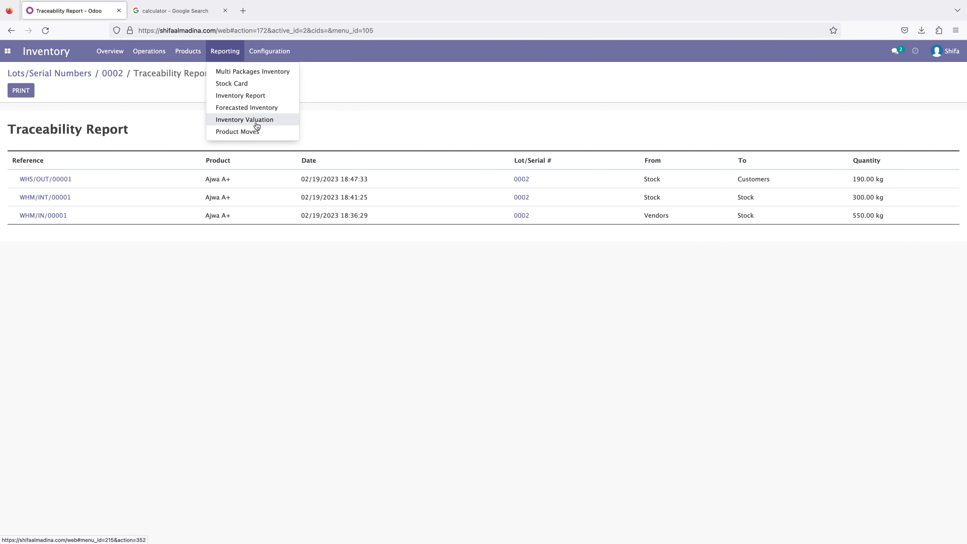
{"action": "left_click", "coordinate": [266, 72]}
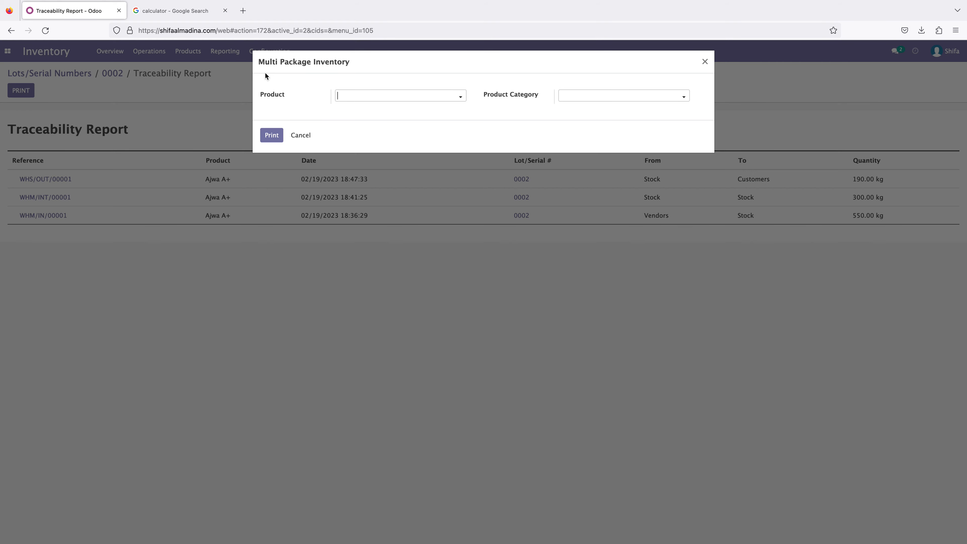
{"action": "left_click", "coordinate": [393, 101]}
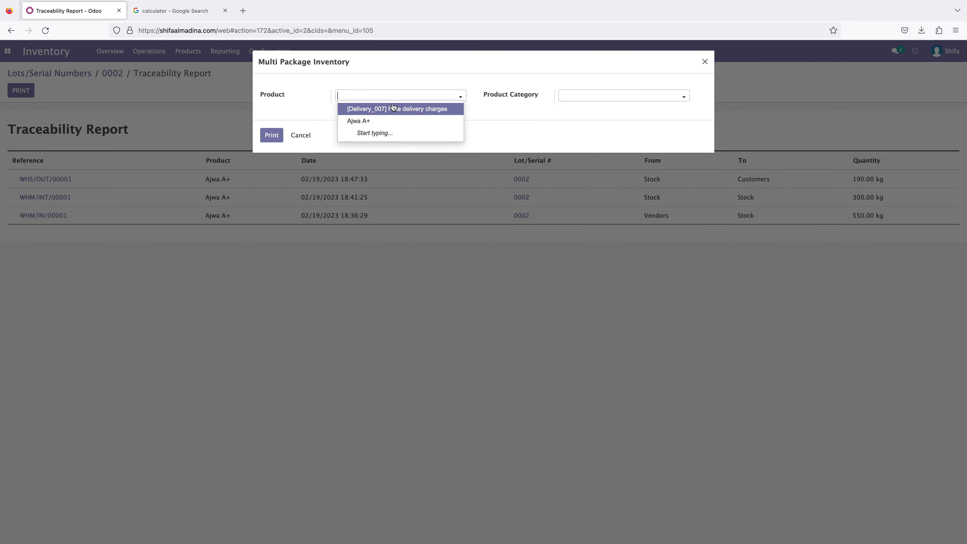
{"action": "left_click", "coordinate": [373, 122]}
{"action": "left_click", "coordinate": [575, 101]}
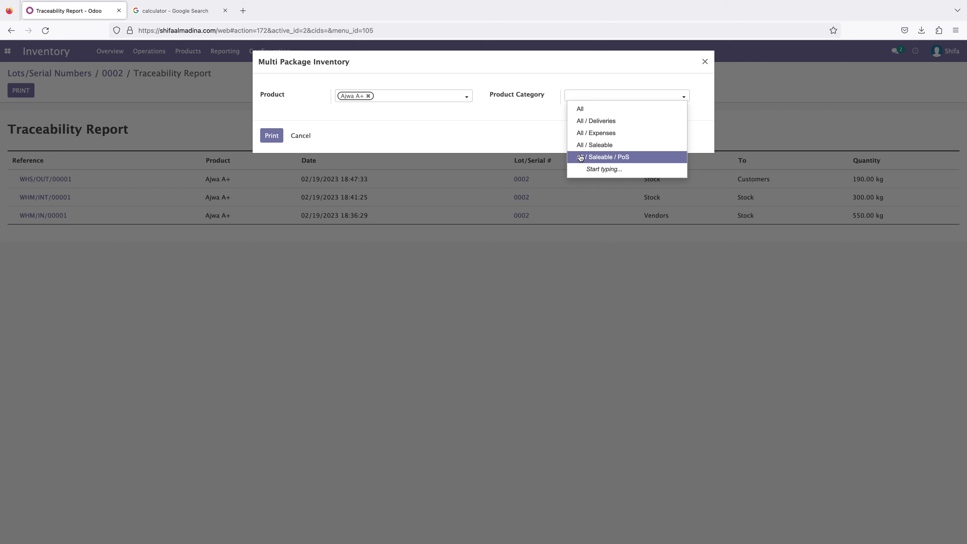
{"action": "left_click", "coordinate": [588, 112]}
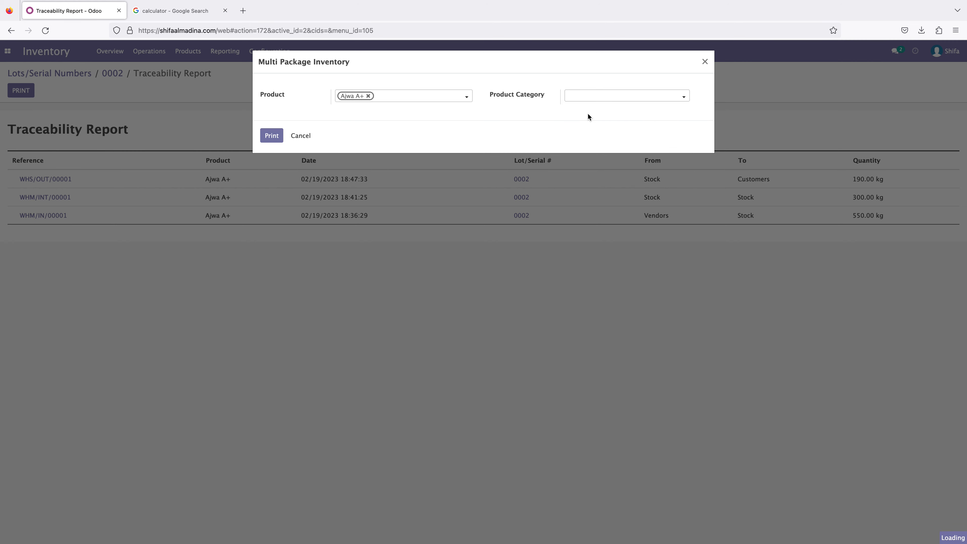
{"action": "left_click", "coordinate": [606, 99]}
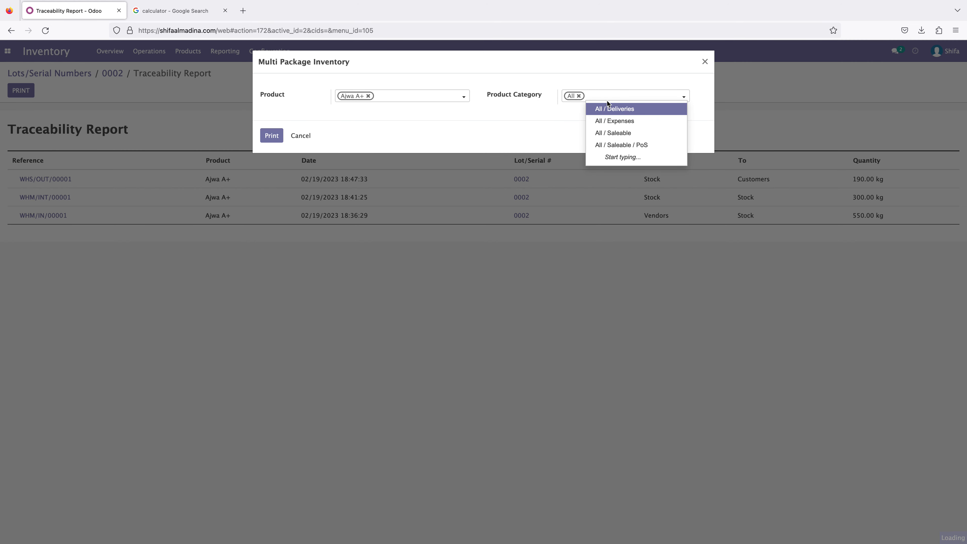
{"action": "left_click", "coordinate": [614, 132]}
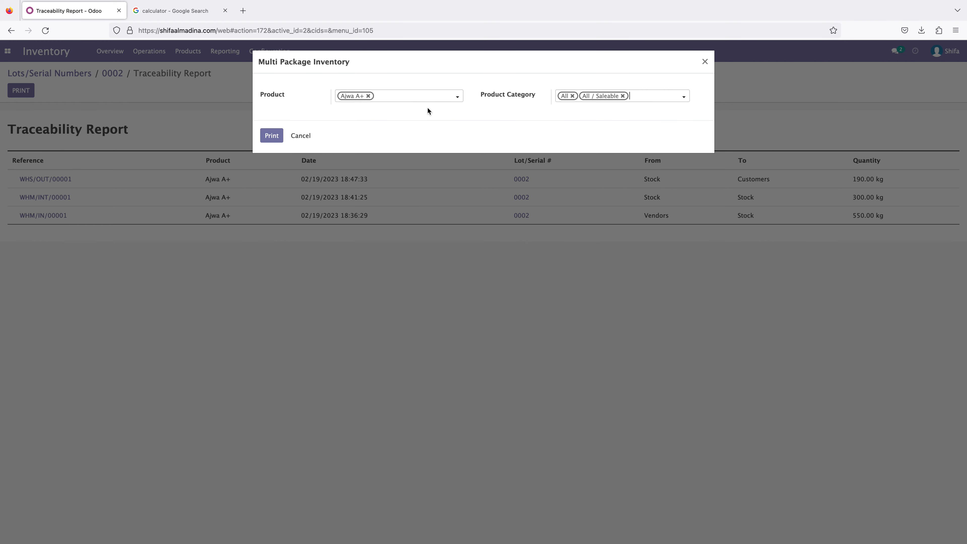
{"action": "left_click", "coordinate": [272, 137]}
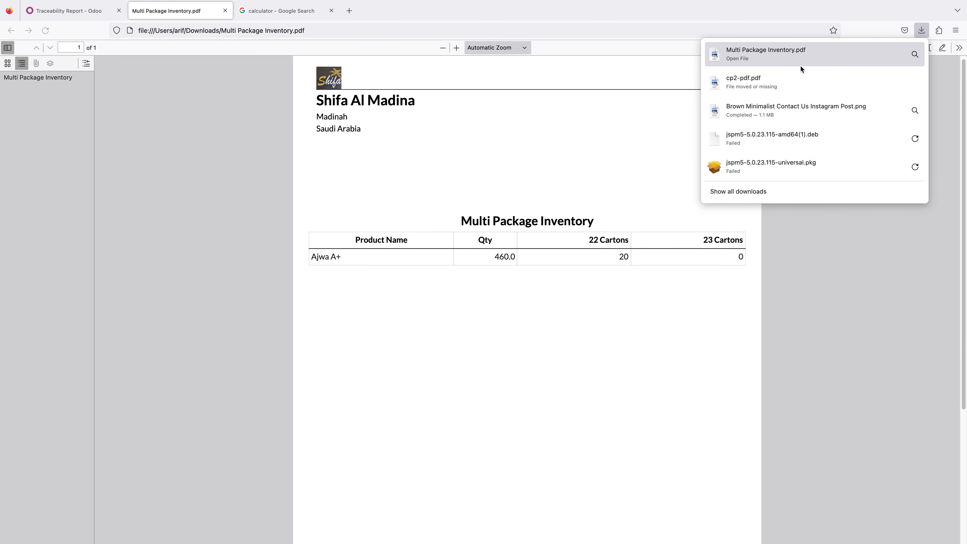
- Check the Ajwa A+ product name and its quantity in the Multi Package Inventory PDF
{"action": "left_click", "coordinate": [831, 301]}
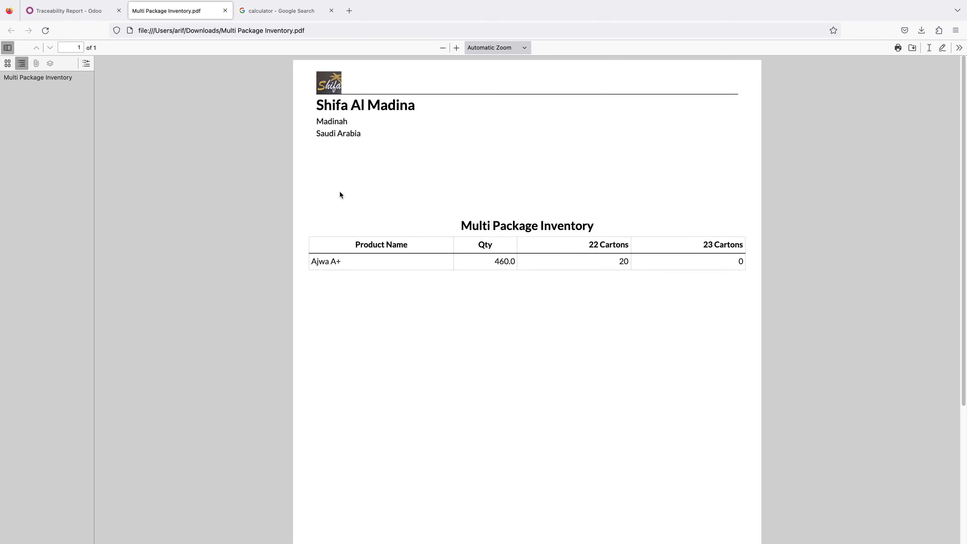
{"action": "left_click_drag", "start_coordinate": [344, 263], "coordinate": [310, 261]}
{"action": "left_click", "coordinate": [391, 288]}
{"action": "mouse_move", "coordinate": [495, 263]}
{"action": "left_mouse_down"}
{"action": "mouse_move", "coordinate": [509, 262]}
{"action": "mouse_move", "coordinate": [512, 272]}
{"action": "left_mouse_up"}
{"action": "left_click", "coordinate": [513, 272]}
- Return to Odoo, dismiss the Multi Package Inventory dialog and open the products list to check the Ajwa A+ on-hand quantity
{"action": "left_click", "coordinate": [76, 17]}
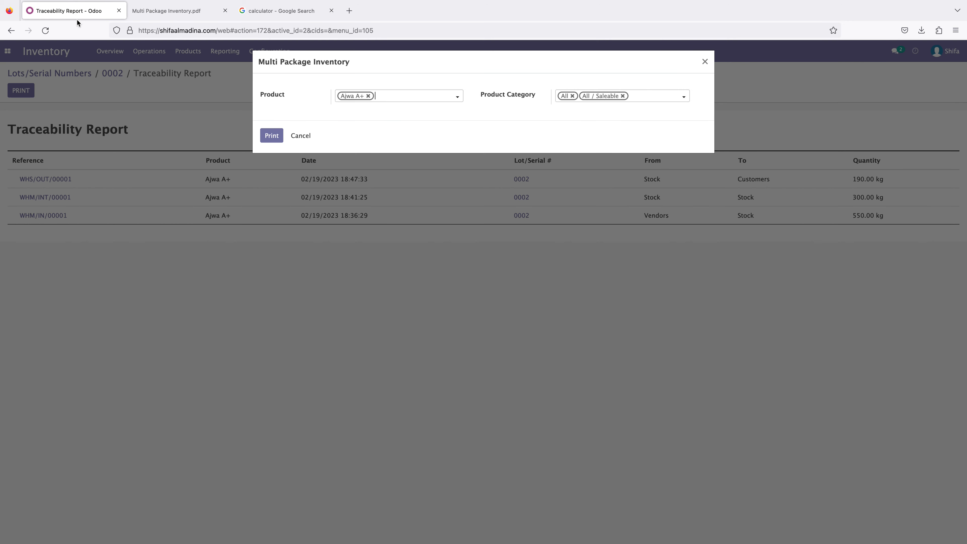
{"action": "left_click", "coordinate": [704, 63]}
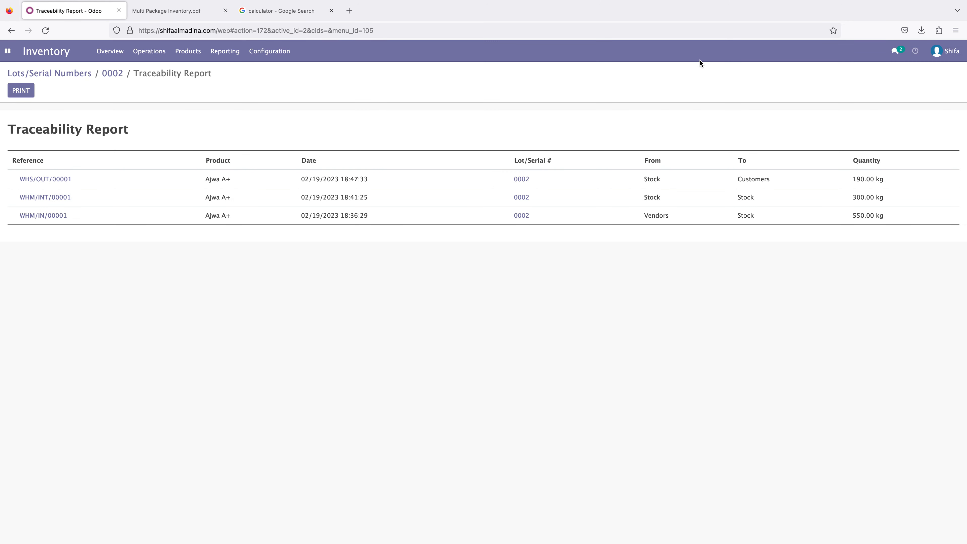
{"action": "left_click", "coordinate": [185, 53]}
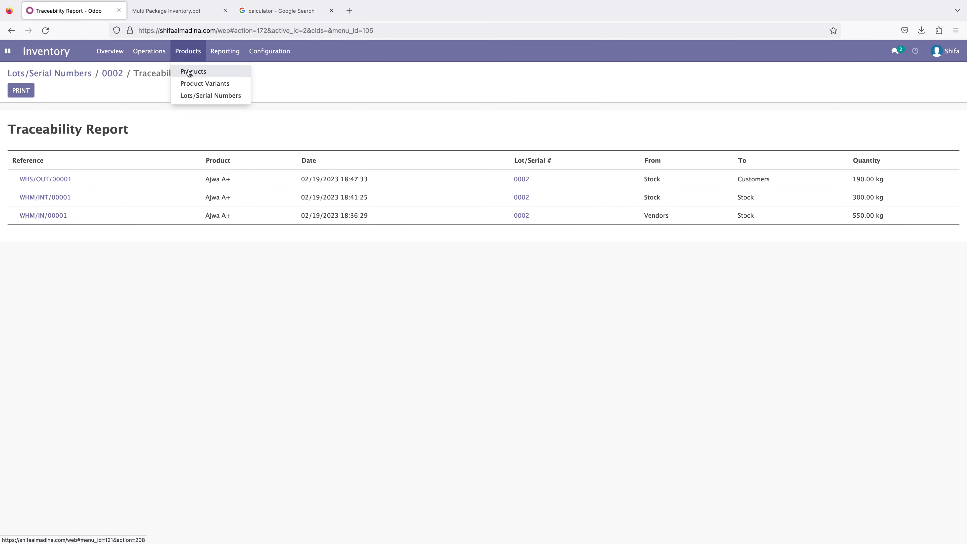
{"action": "left_click", "coordinate": [188, 70]}
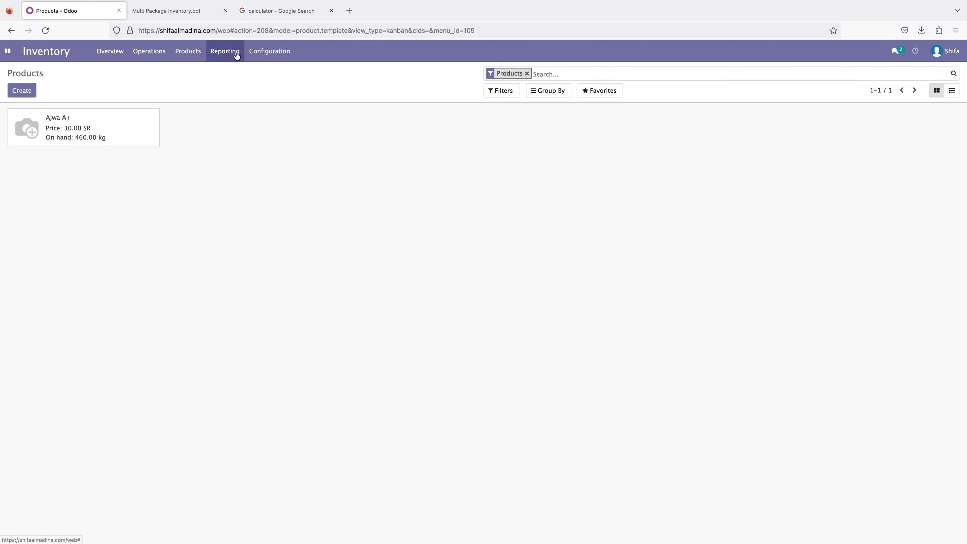
- Examine the Ajwa A+ quantity and carton columns in the Multi Package Inventory PDF, and close the PDF and the calculator page
{"action": "left_click", "coordinate": [188, 15]}
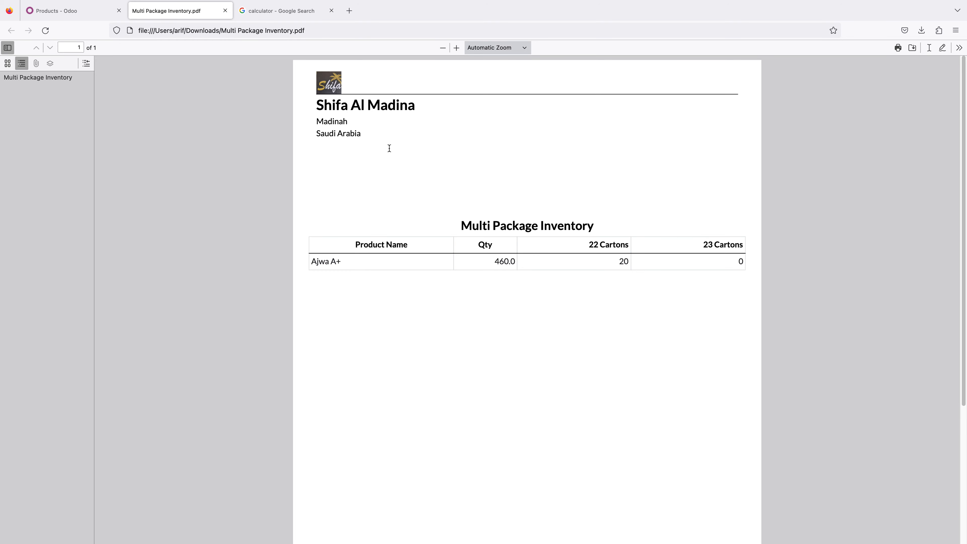
{"action": "left_click_drag", "start_coordinate": [494, 262], "coordinate": [516, 263]}
{"action": "left_click_drag", "start_coordinate": [589, 246], "coordinate": [627, 262]}
{"action": "left_click", "coordinate": [617, 264]}
{"action": "left_click", "coordinate": [626, 270]}
{"action": "left_click_drag", "start_coordinate": [632, 261], "coordinate": [554, 260]}
{"action": "left_click", "coordinate": [593, 259]}
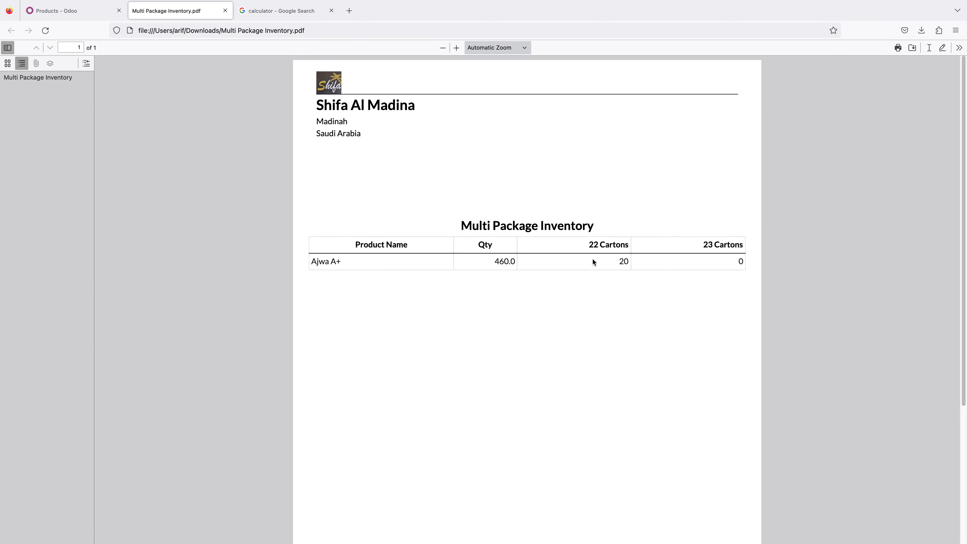
{"action": "double_click", "coordinate": [618, 261]}
{"action": "left_click", "coordinate": [226, 11]}
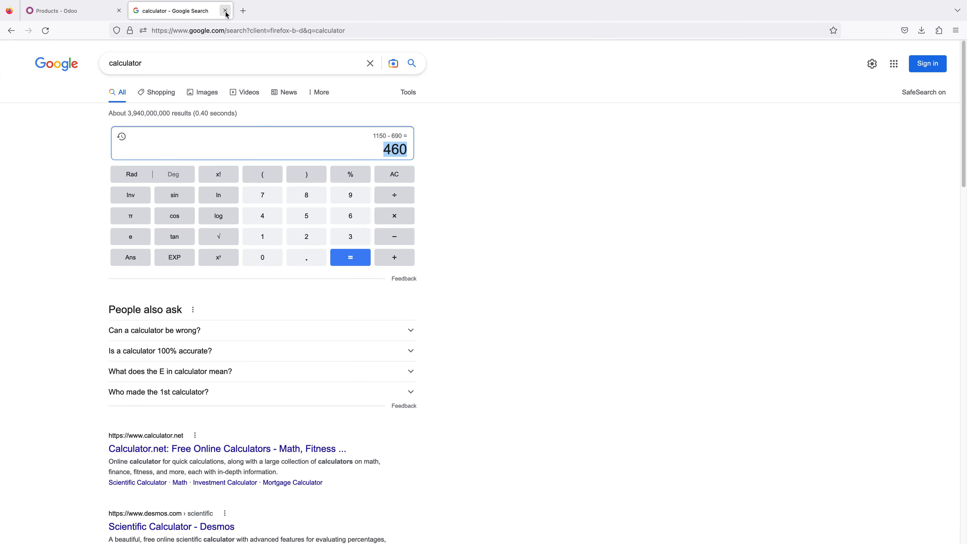
{"action": "left_click", "coordinate": [226, 11]}
- Display the Stock Card report for product Ajwa A+ at location WHM/Stock, leaving the period and dates empty
{"action": "left_click", "coordinate": [225, 53]}
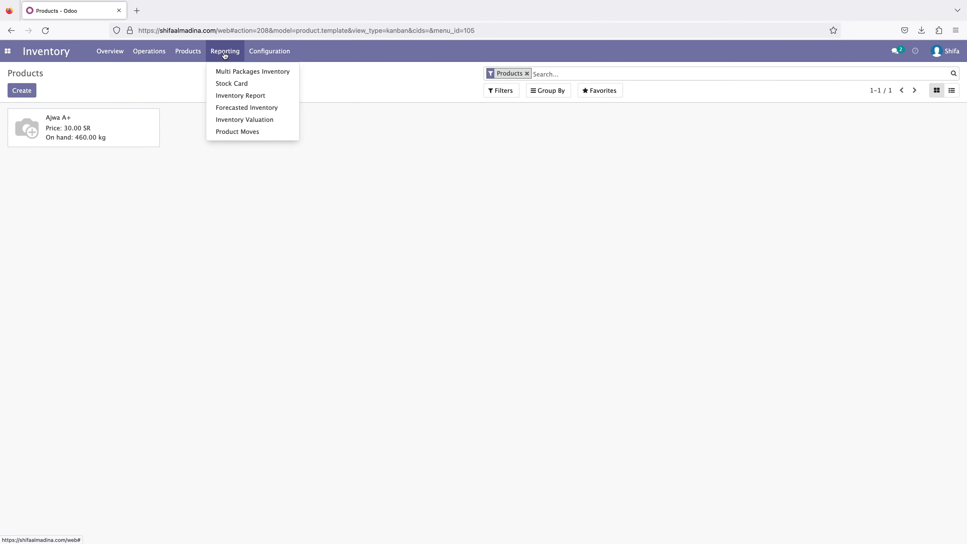
{"action": "left_click", "coordinate": [236, 86]}
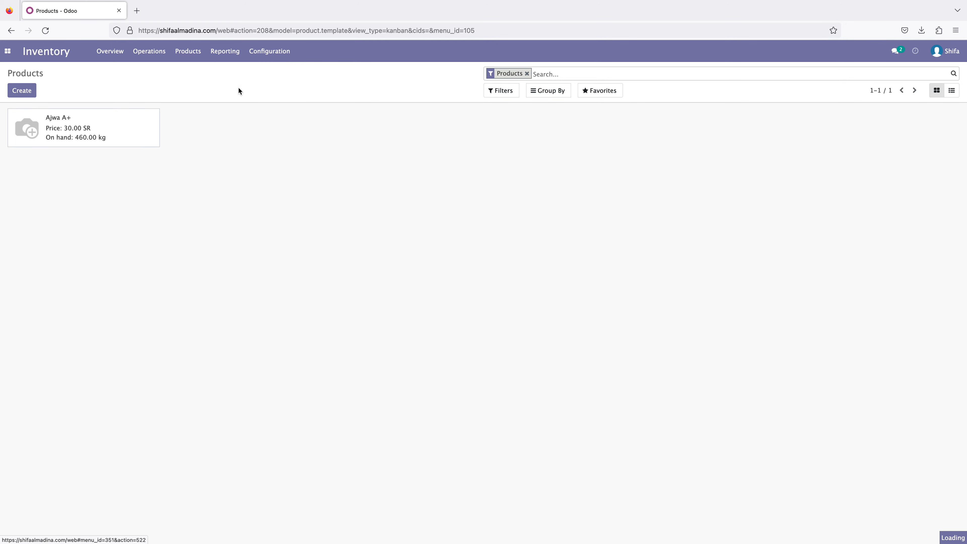
{"action": "left_click", "coordinate": [373, 100]}
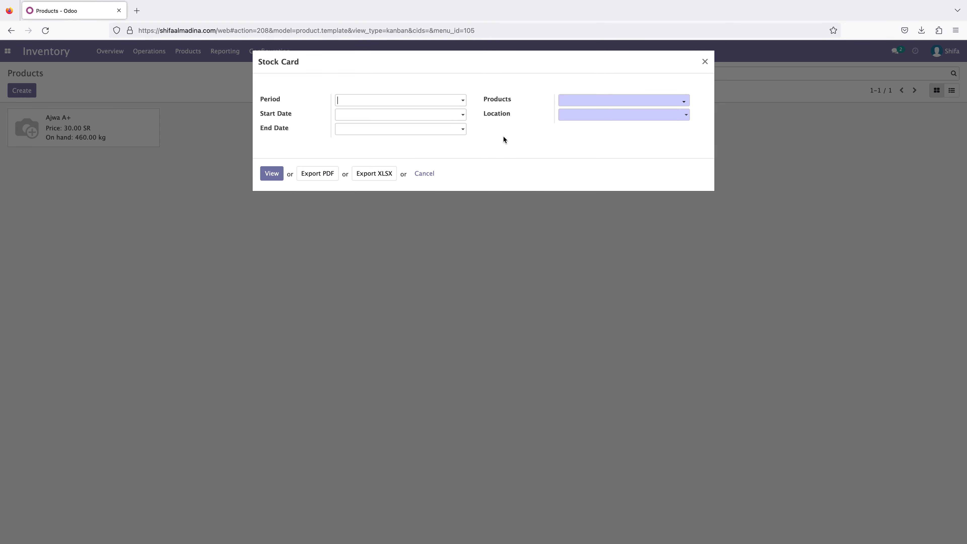
{"action": "left_click", "coordinate": [581, 101]}
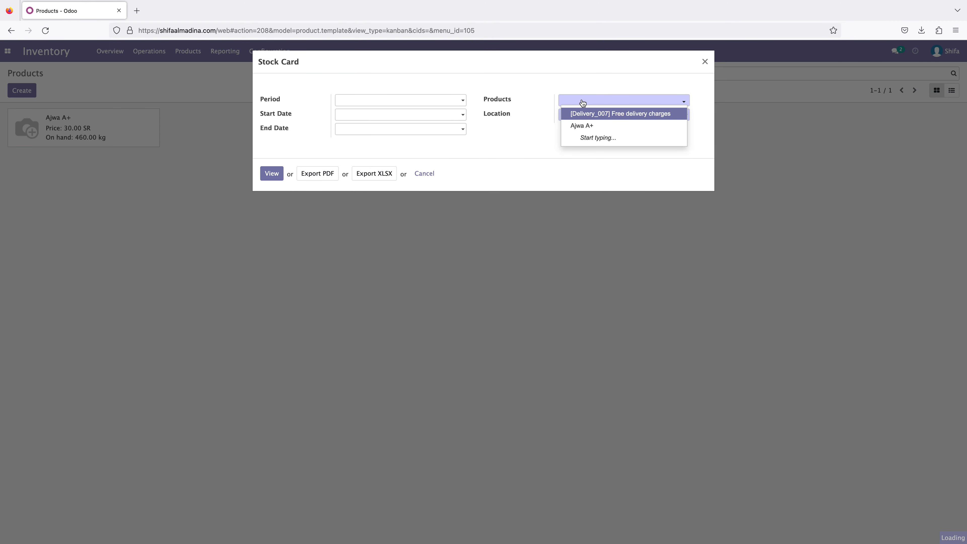
{"action": "left_click", "coordinate": [576, 124]}
{"action": "left_click", "coordinate": [565, 116]}
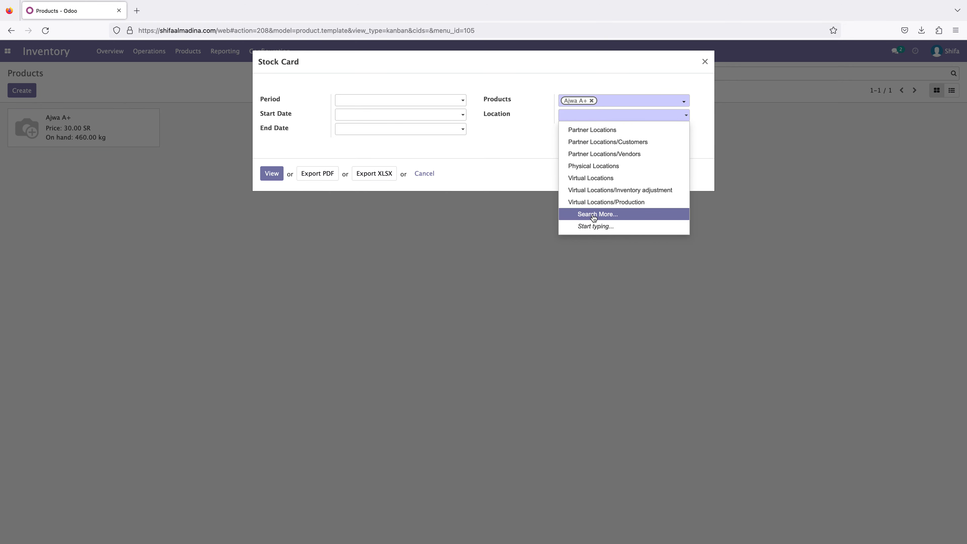
{"action": "left_click", "coordinate": [578, 214]}
{"action": "left_click", "coordinate": [306, 254]}
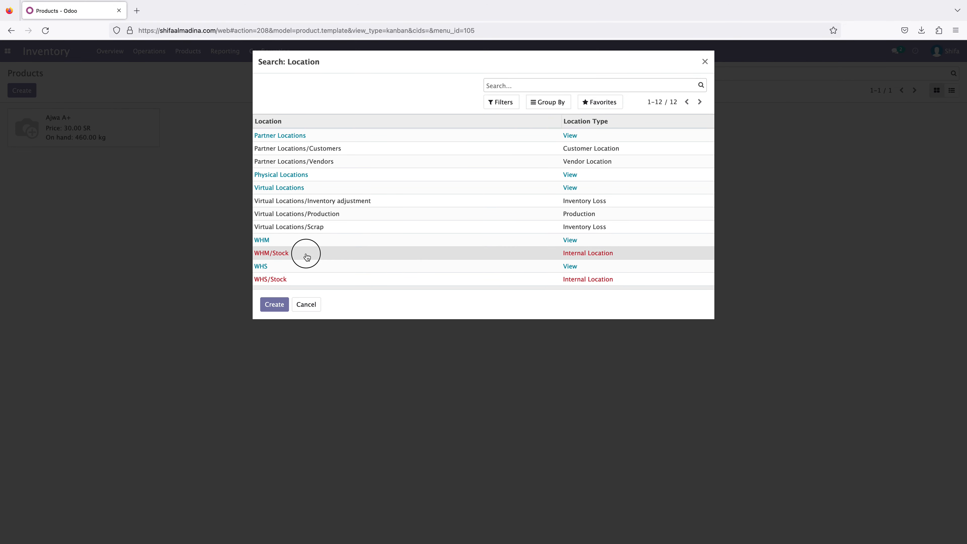
{"action": "left_click", "coordinate": [633, 118]}
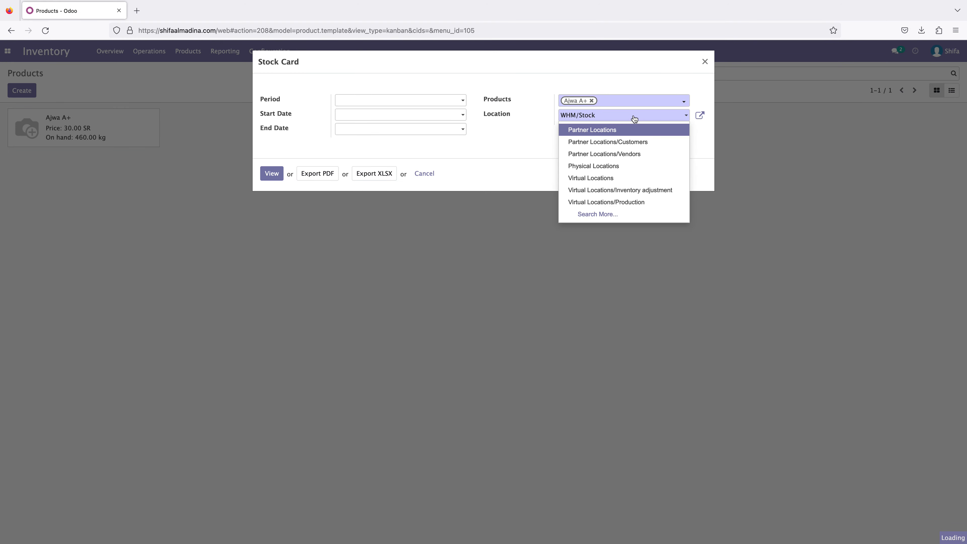
{"action": "left_click", "coordinate": [575, 121]}
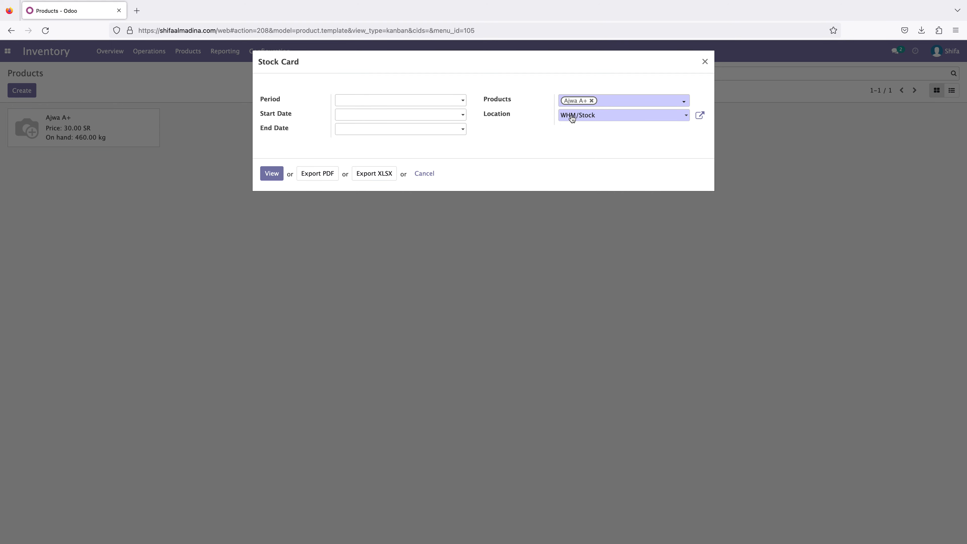
{"action": "left_click", "coordinate": [265, 177]}
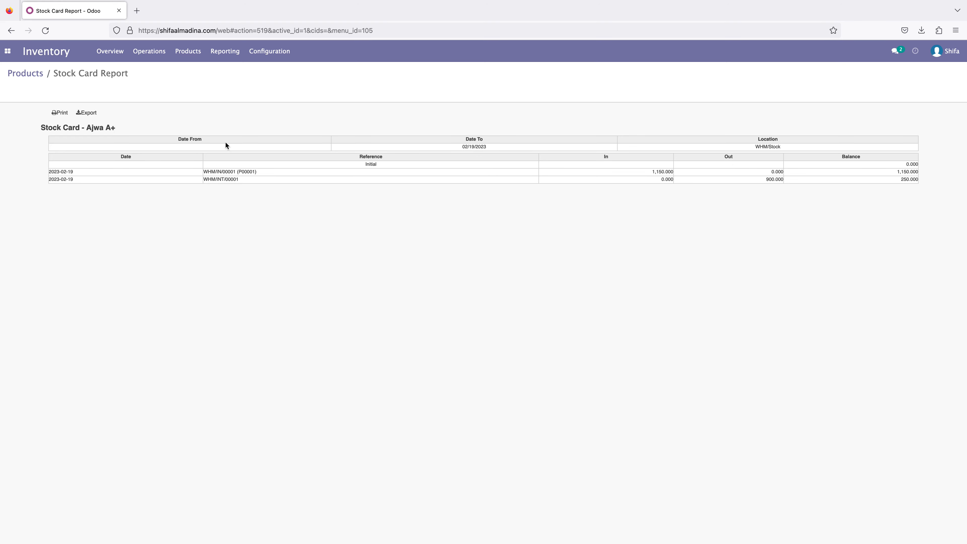
- Export the Stock Card for Ajwa A+ at WHM/Stock as a PDF and open the file
{"action": "left_click", "coordinate": [224, 55]}
{"action": "left_click", "coordinate": [231, 83]}
{"action": "left_click", "coordinate": [630, 101]}
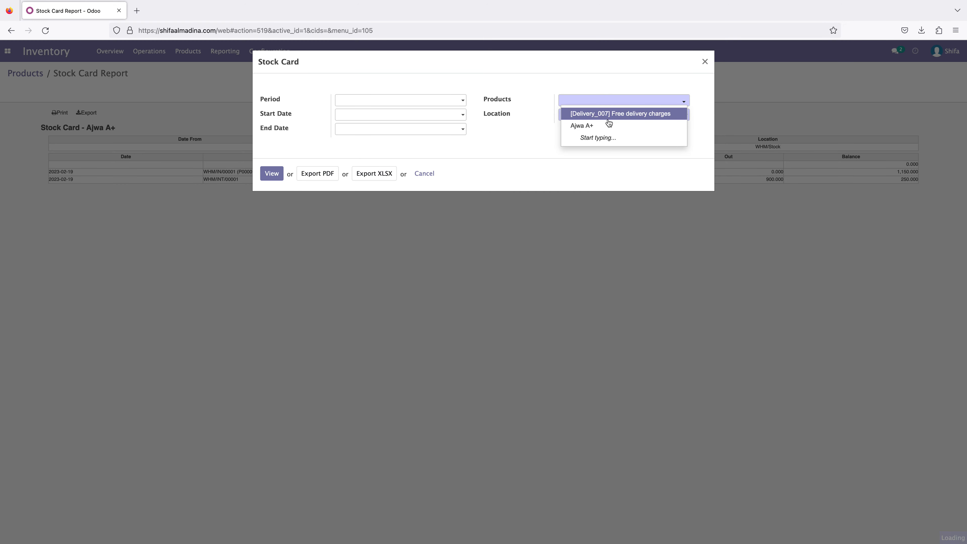
{"action": "left_click", "coordinate": [596, 125]}
{"action": "left_click", "coordinate": [583, 115]}
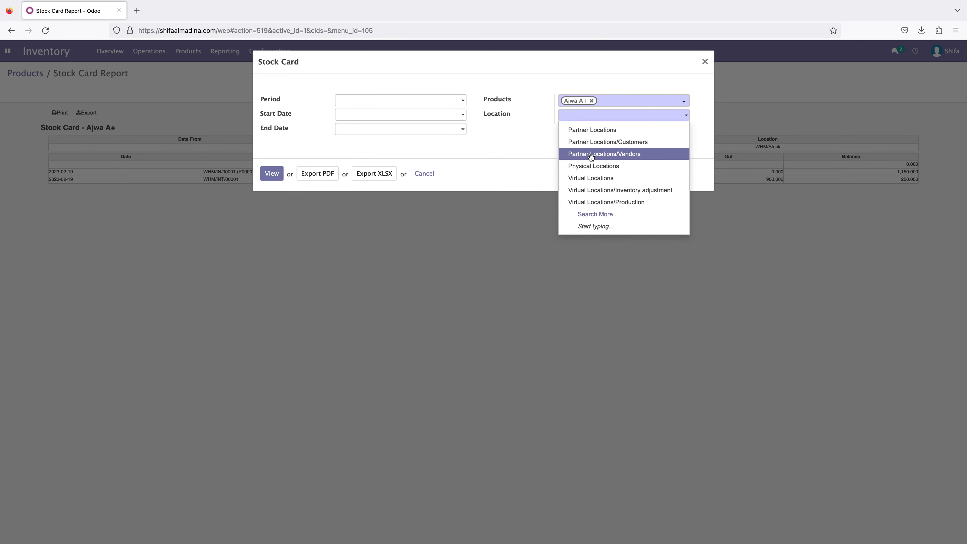
{"action": "left_click", "coordinate": [596, 214]}
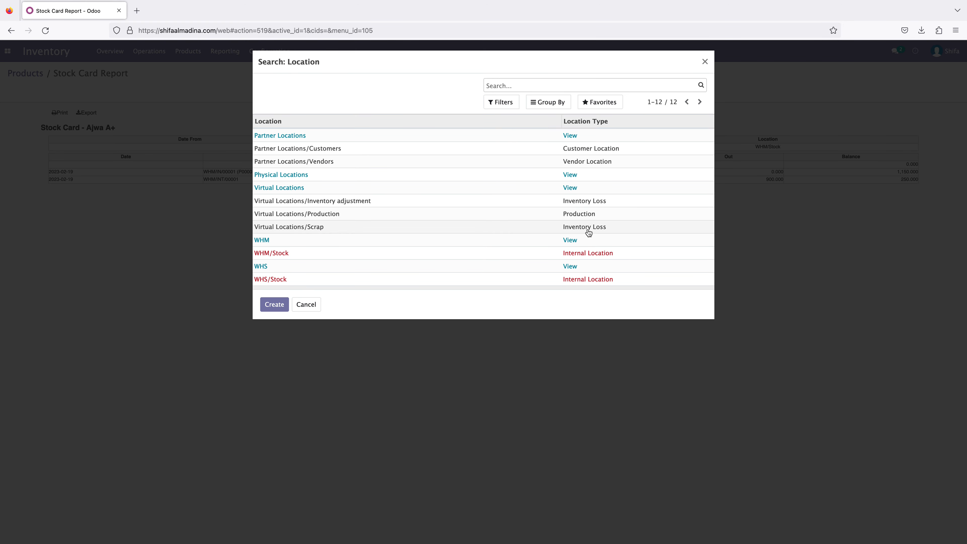
{"action": "left_click", "coordinate": [587, 254]}
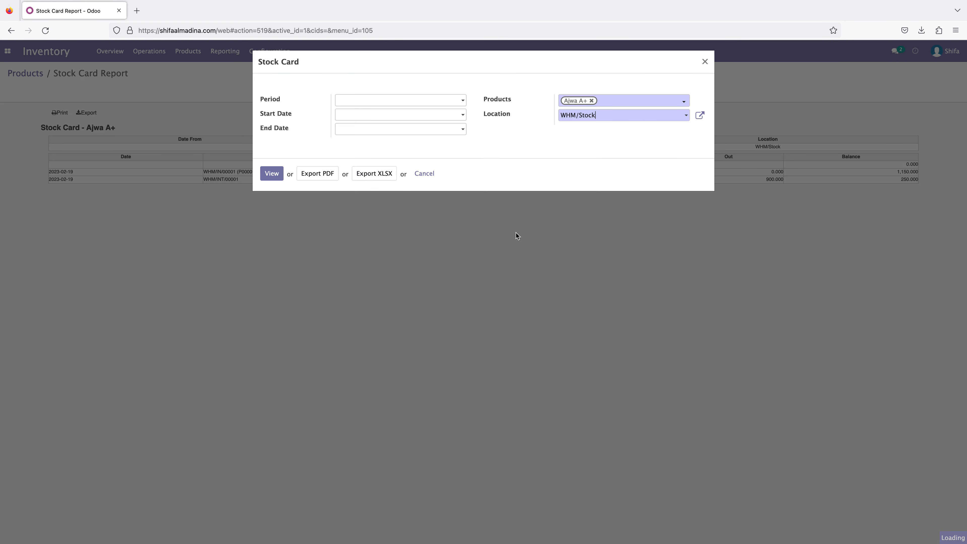
{"action": "left_click", "coordinate": [317, 174]}
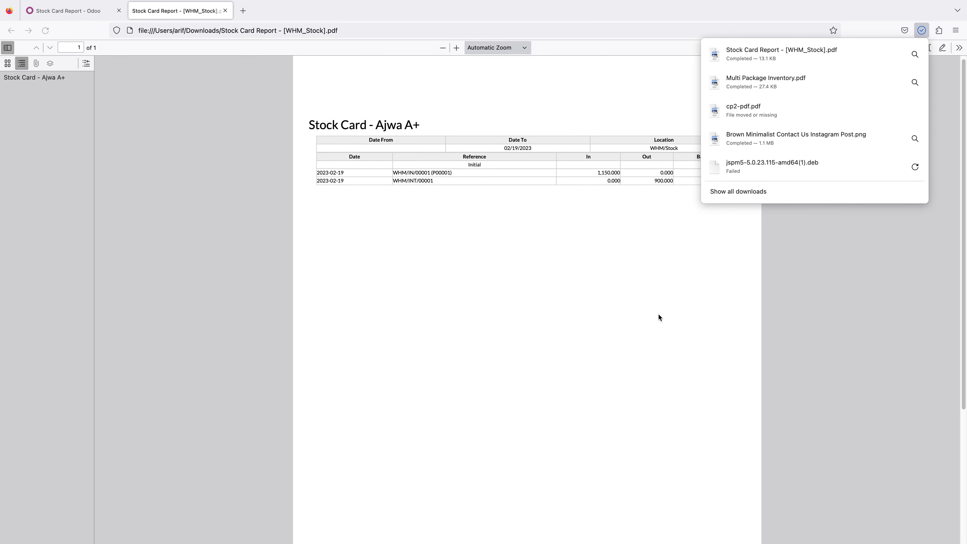
{"action": "left_click", "coordinate": [661, 314]}
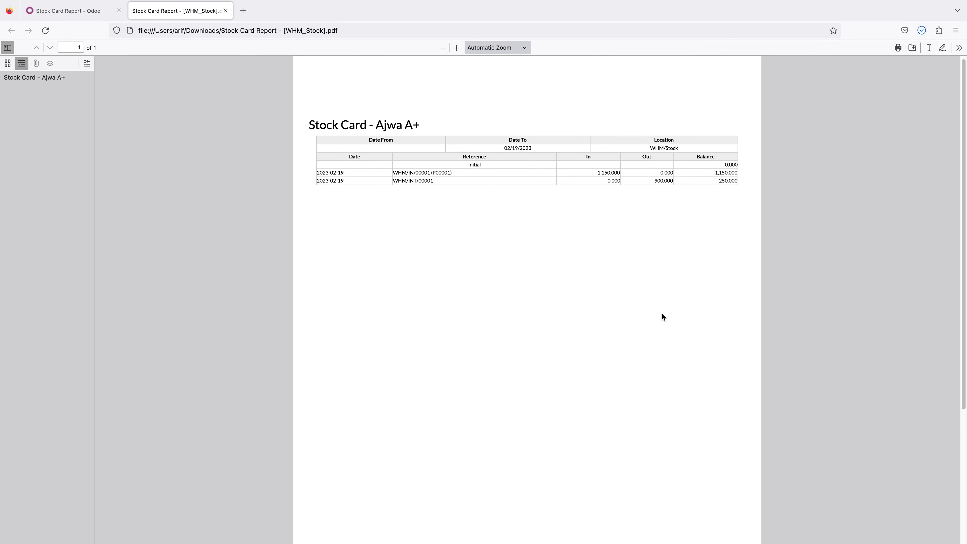
- Examine the exported stock card's receipt and internal transfer lines, following the in and out quantities through to the balance
{"action": "scroll", "coordinate": [454, 303], "scroll_direction": "up", "scroll_amount": 1}
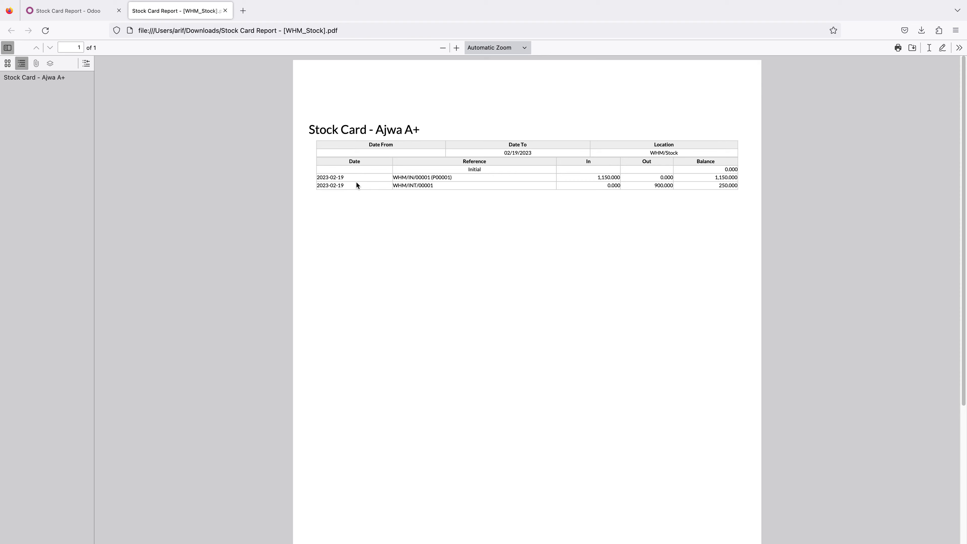
{"action": "left_click", "coordinate": [313, 173]}
{"action": "left_click_drag", "start_coordinate": [396, 178], "coordinate": [439, 186]}
{"action": "left_click", "coordinate": [445, 177]}
{"action": "left_click_drag", "start_coordinate": [653, 184], "coordinate": [729, 185]}
{"action": "left_click", "coordinate": [673, 201]}
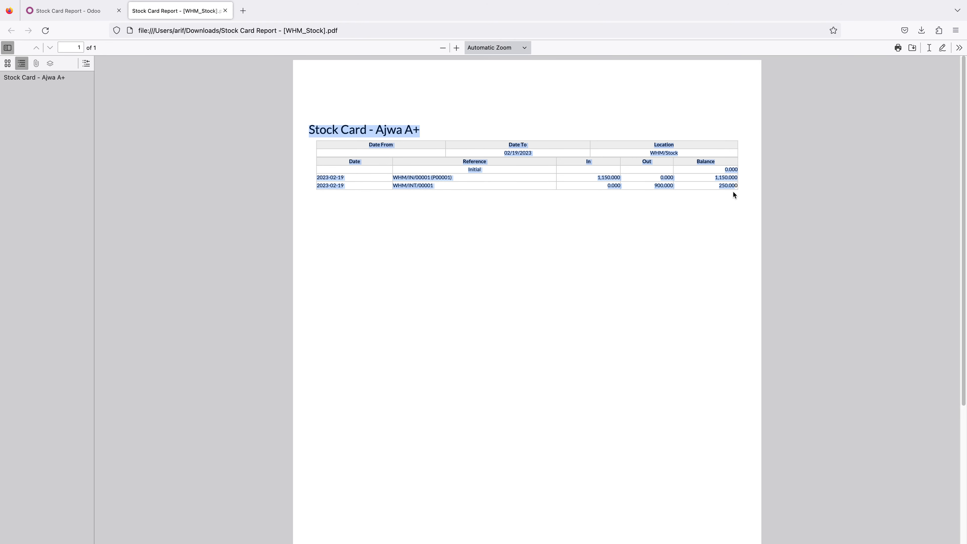
{"action": "left_click", "coordinate": [707, 184]}
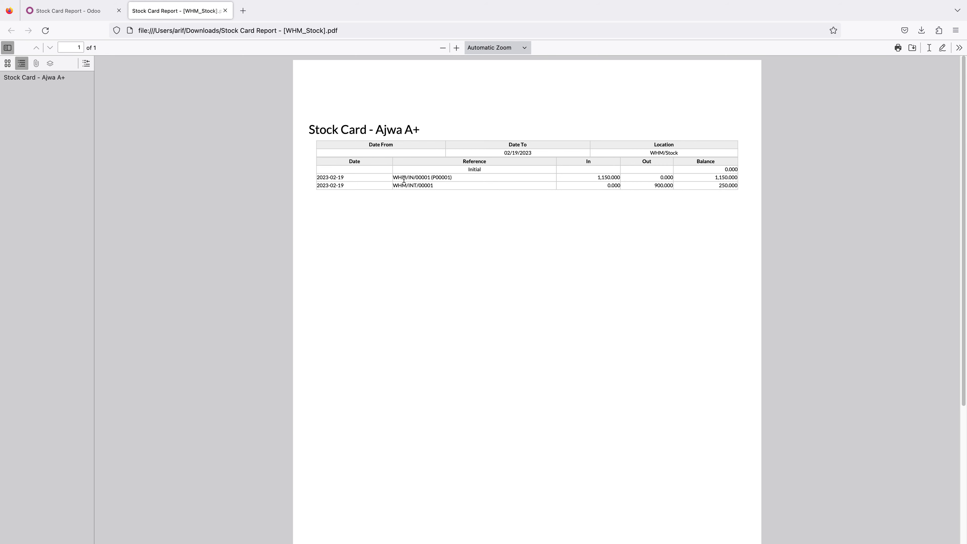
- Reselect WHM/Stock as the Ajwa A+ stock card location, export the report as a PDF again and view the file
{"action": "left_click", "coordinate": [93, 9]}
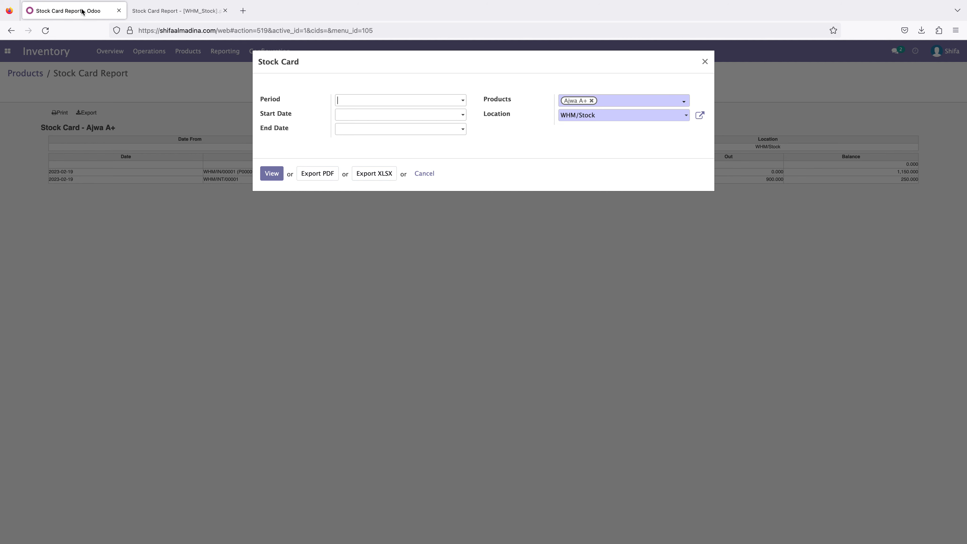
{"action": "left_click", "coordinate": [662, 120]}
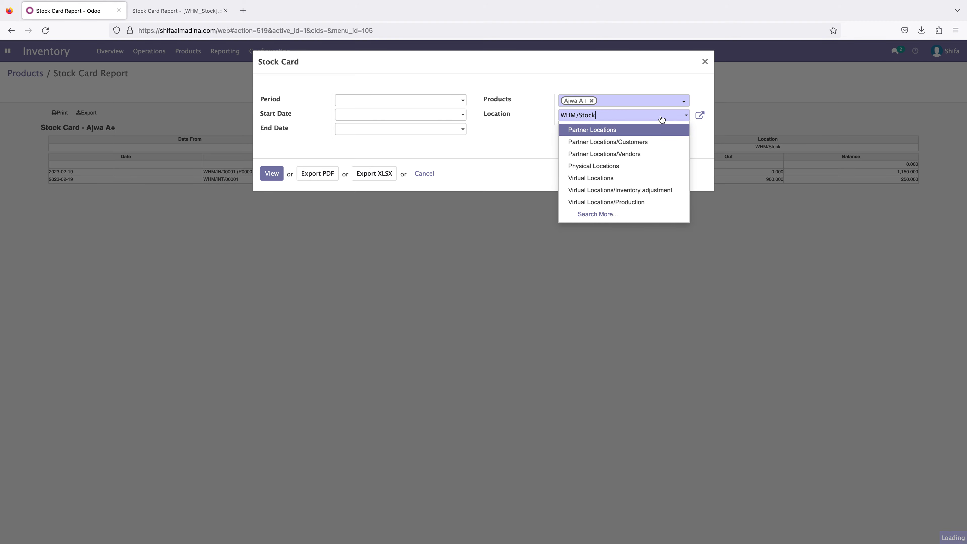
{"action": "left_click", "coordinate": [613, 214]}
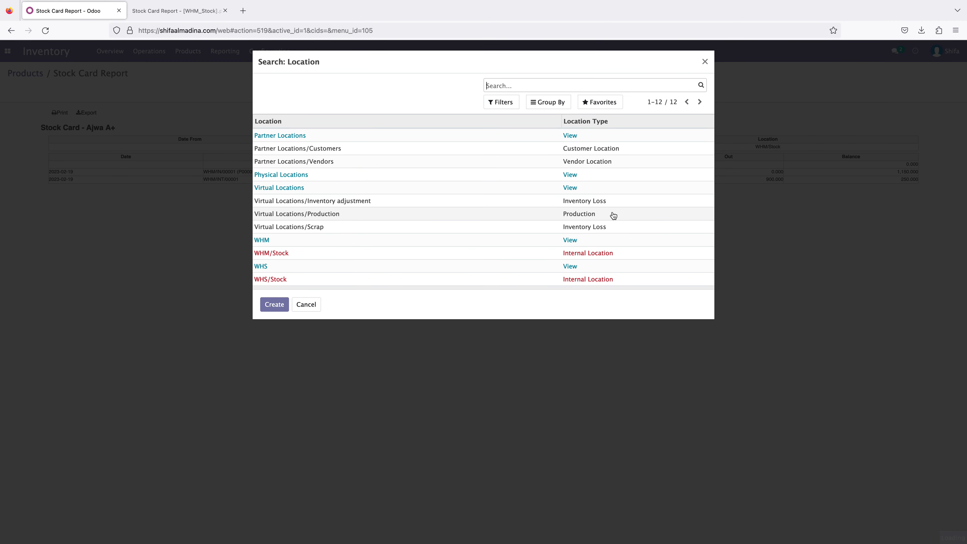
{"action": "left_click", "coordinate": [339, 253]}
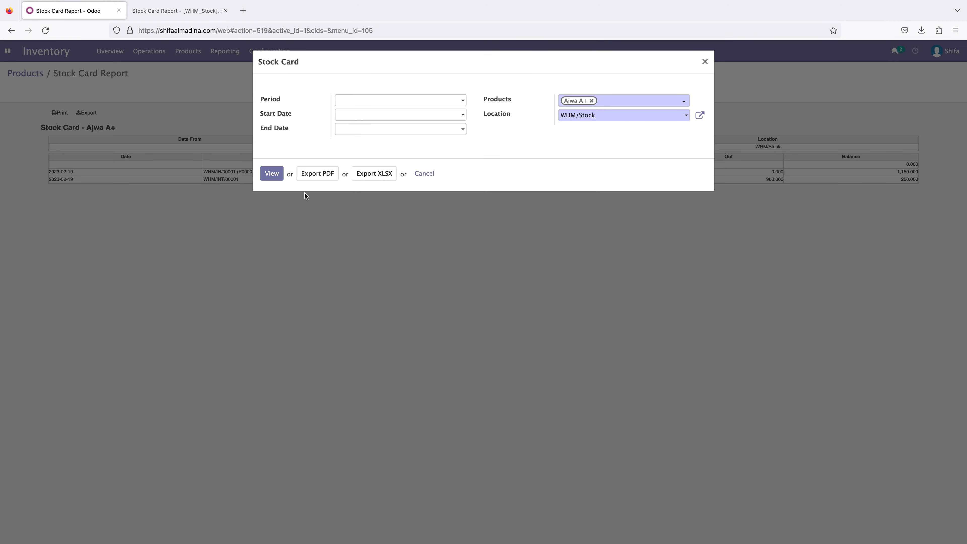
{"action": "left_click", "coordinate": [317, 173]}
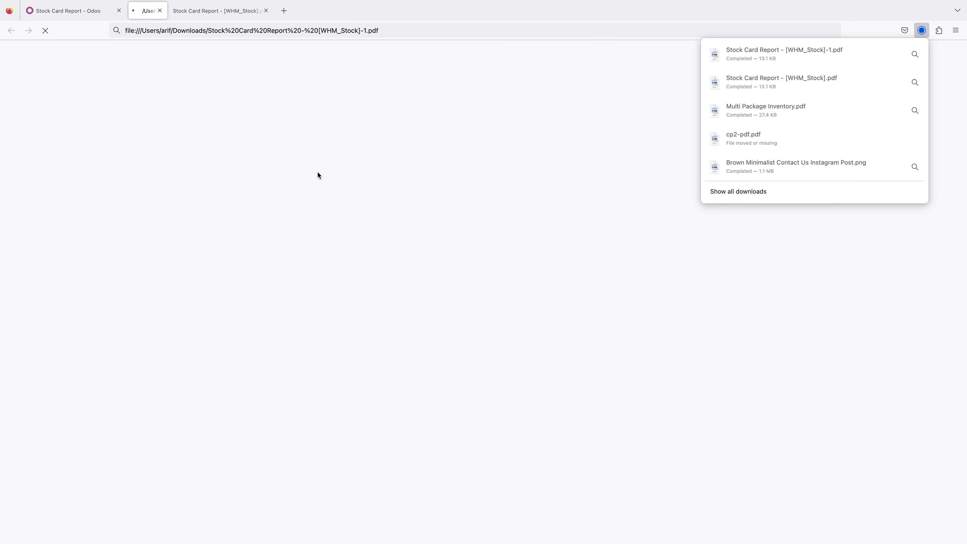
{"action": "left_click", "coordinate": [541, 273]}
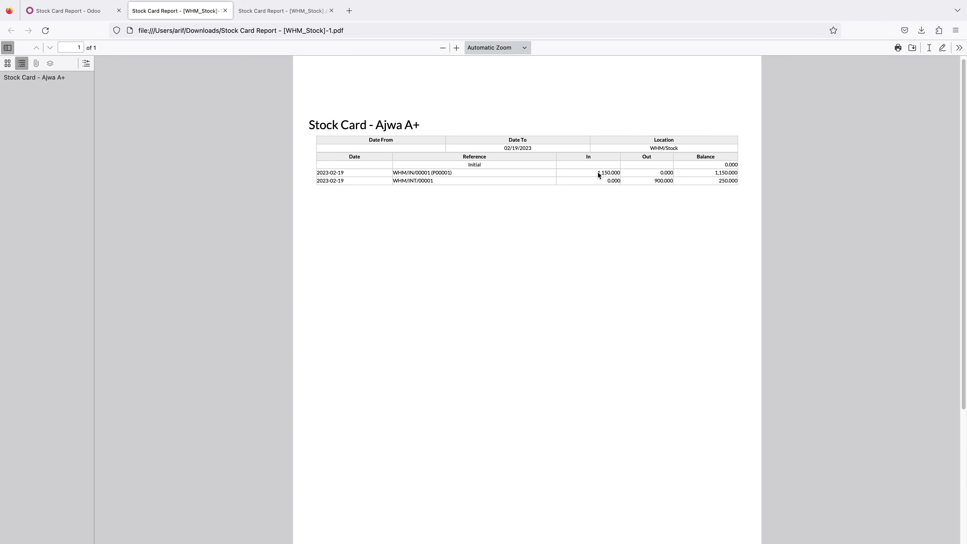
- Examine the WHM/Stock card's receipt and internal transfer lines, comparing their in and out quantities
{"action": "left_click_drag", "start_coordinate": [618, 171], "coordinate": [608, 173]}
{"action": "left_click_drag", "start_coordinate": [673, 180], "coordinate": [669, 180]}
{"action": "left_click", "coordinate": [669, 191]}
{"action": "left_click_drag", "start_coordinate": [407, 181], "coordinate": [395, 181]}
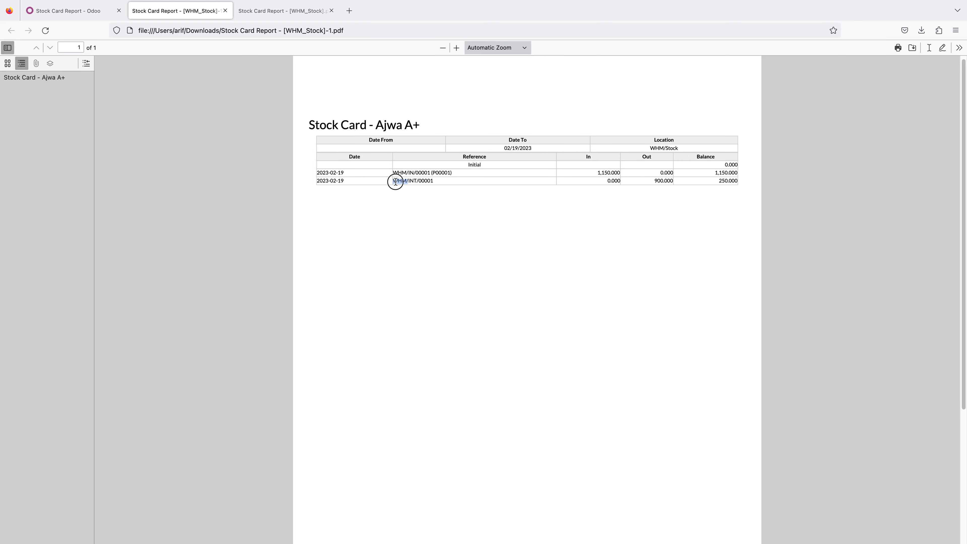
{"action": "left_click", "coordinate": [407, 189]}
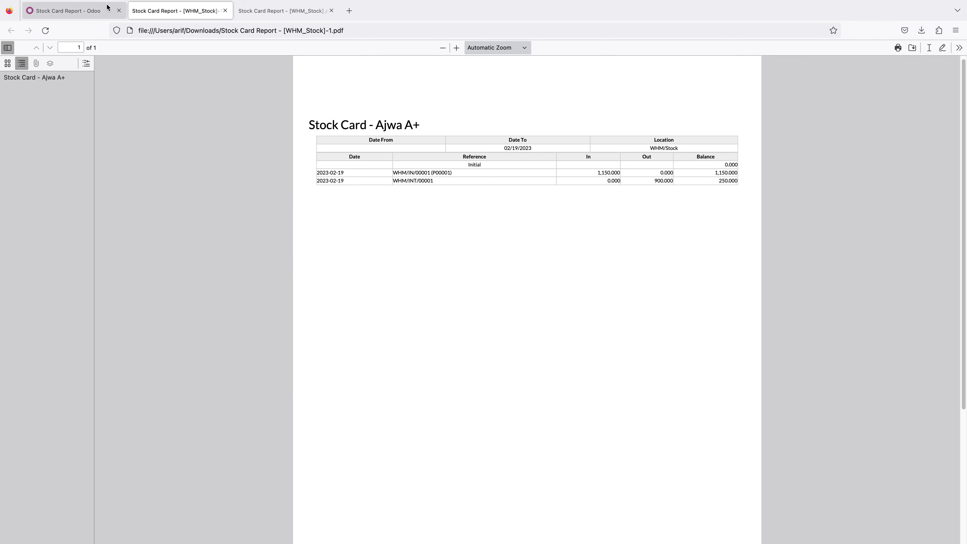
- Export the Stock Card for Ajwa A+ at location WHS/Stock as a PDF and view the file
{"action": "left_click", "coordinate": [68, 10]}
{"action": "left_click", "coordinate": [596, 115]}
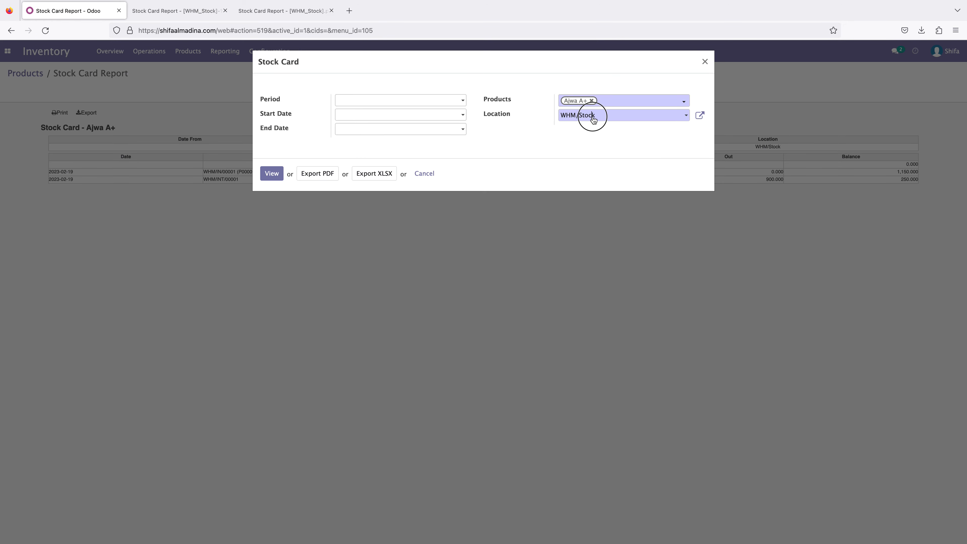
{"action": "left_click", "coordinate": [598, 214]}
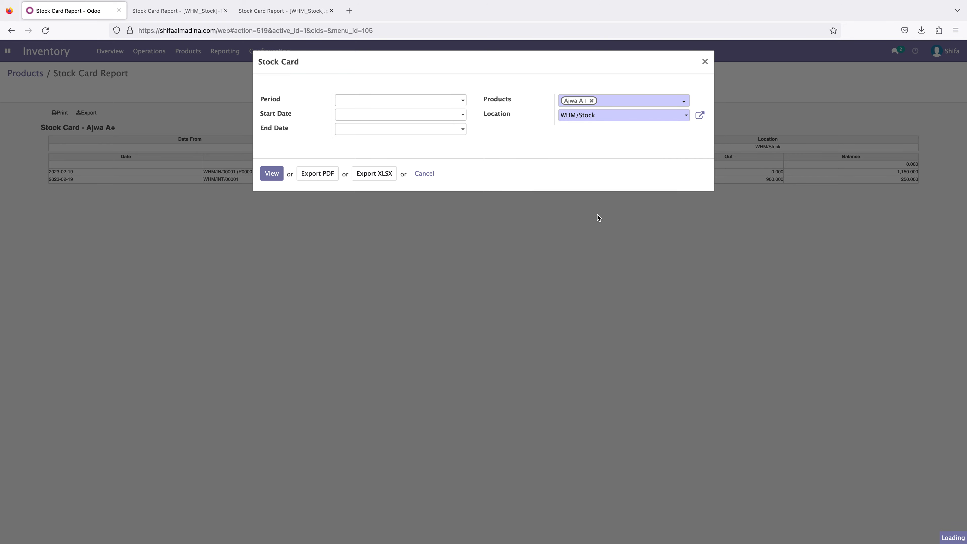
{"action": "left_click", "coordinate": [301, 280]}
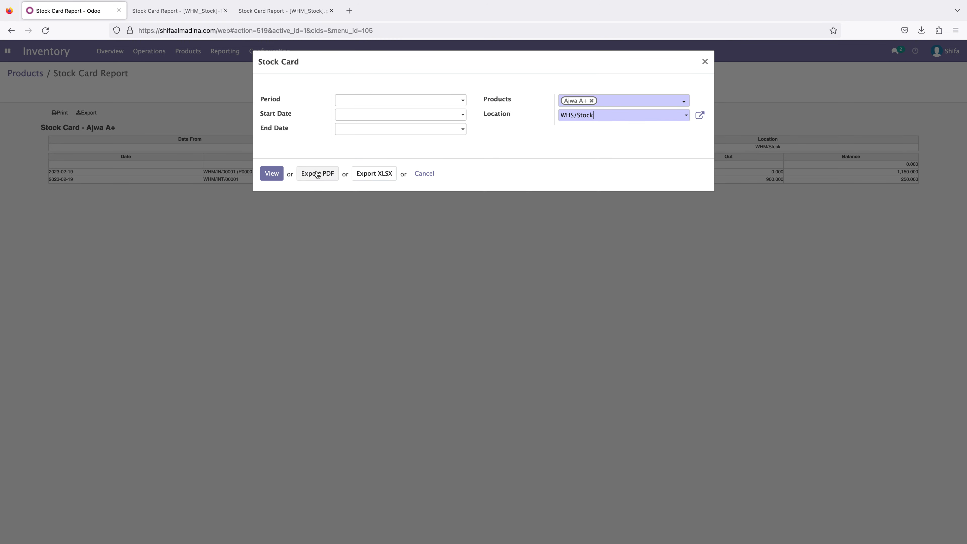
{"action": "left_click", "coordinate": [316, 174]}
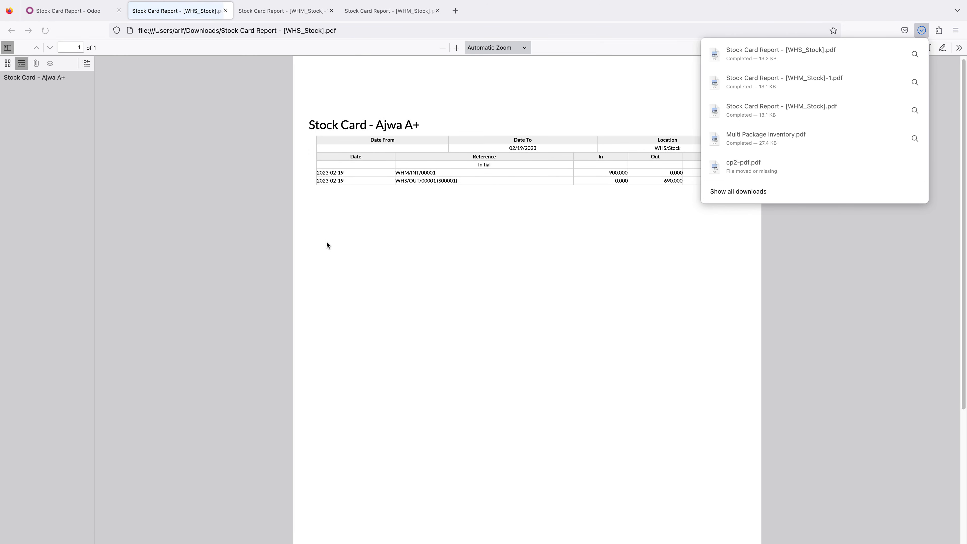
{"action": "left_click", "coordinate": [412, 255]}
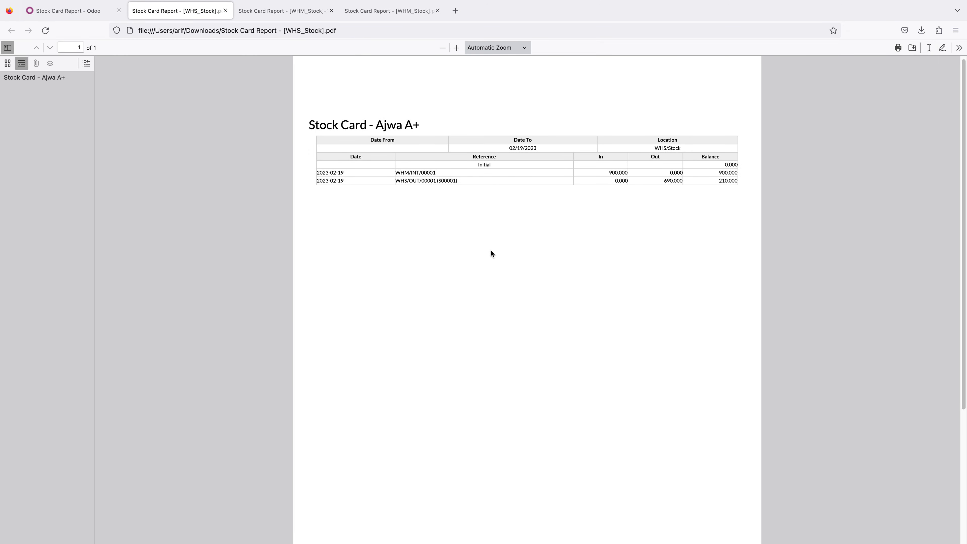
- Check the internal transfer on the WHM/Stock card, and close both WHM/Stock PDFs to return to the WHS/Stock one
{"action": "left_click", "coordinate": [275, 11]}
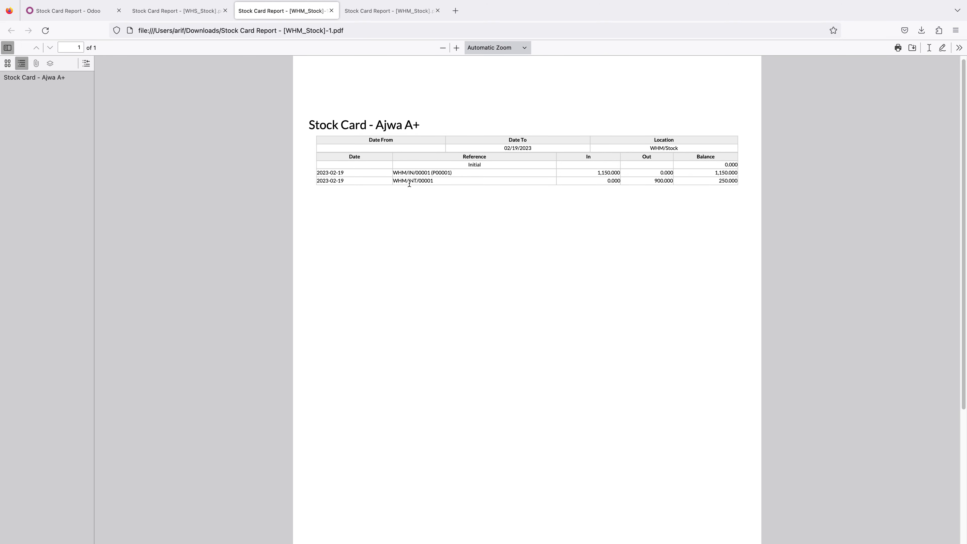
{"action": "left_click", "coordinate": [334, 14]}
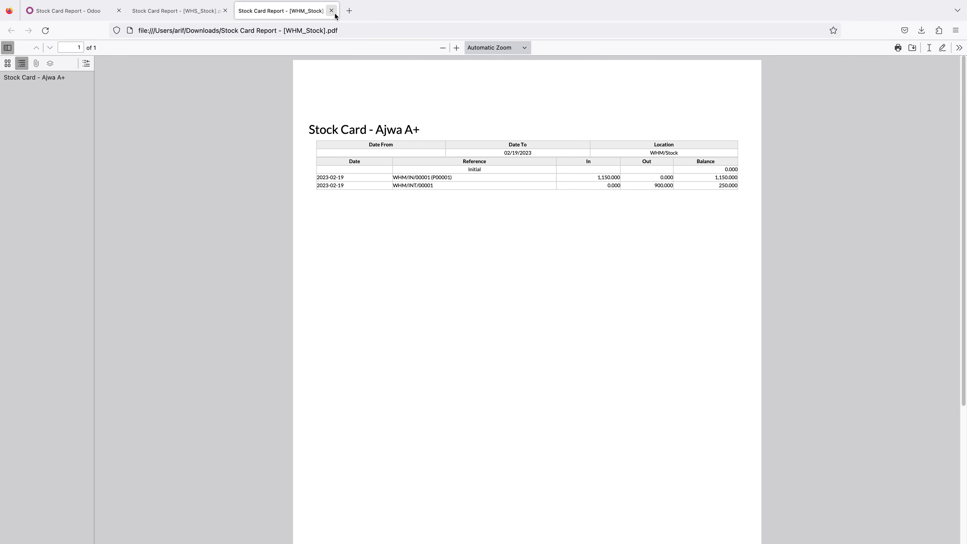
{"action": "left_click", "coordinate": [335, 13]}
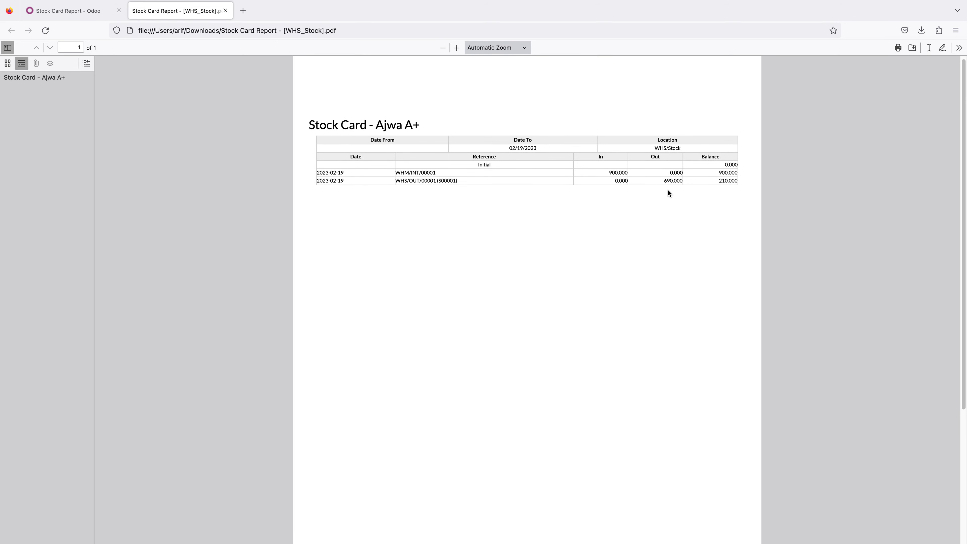
- Examine the WHS/Stock card's incoming transfer, outgoing sales delivery and remaining balance for Ajwa A+
{"action": "double_click", "coordinate": [621, 173]}
{"action": "left_click", "coordinate": [610, 171]}
{"action": "left_click_drag", "start_coordinate": [662, 180], "coordinate": [671, 183]}
{"action": "left_click", "coordinate": [672, 187]}
{"action": "left_click", "coordinate": [718, 182]}
- Close the Stock Card dialog in Odoo and view the Inventory Report with Ajwa A+ expanded for WHM/Stock and WHS/Stock
{"action": "left_click", "coordinate": [91, 11]}
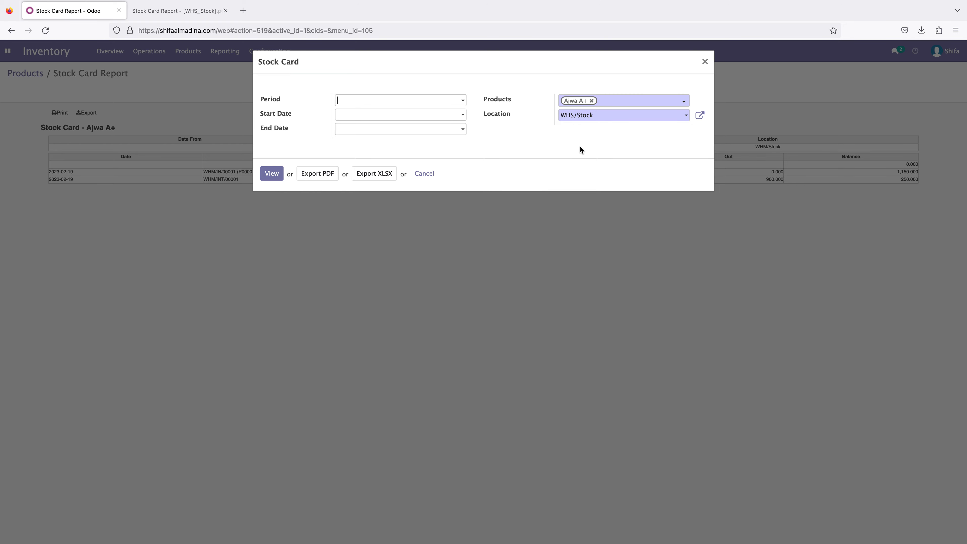
{"action": "left_click", "coordinate": [706, 63]}
{"action": "left_click", "coordinate": [226, 55]}
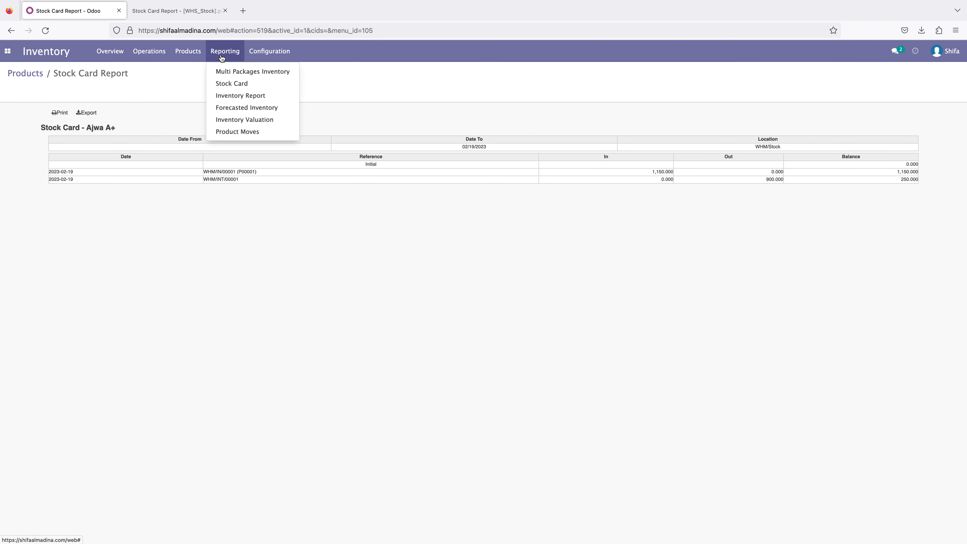
{"action": "left_click", "coordinate": [240, 95]}
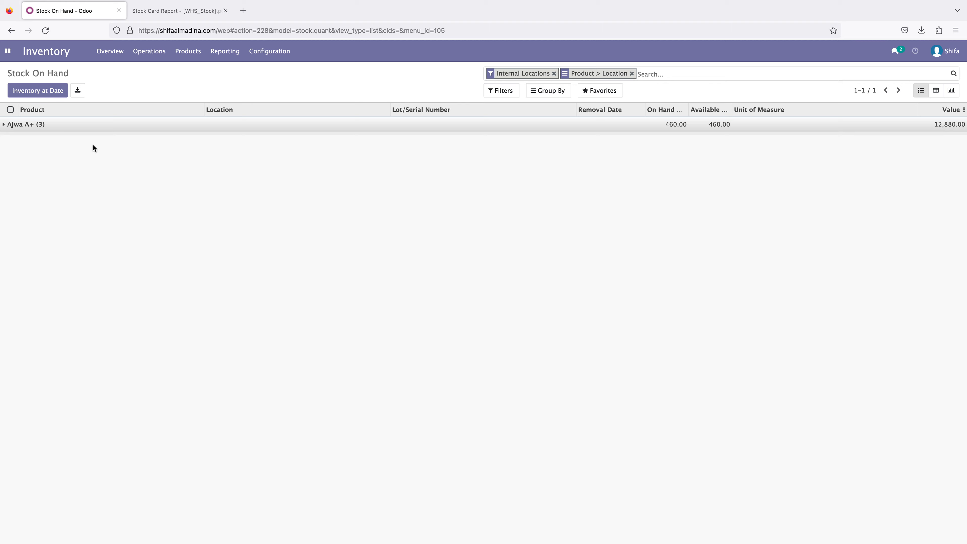
{"action": "left_click", "coordinate": [43, 124]}
{"action": "left_click", "coordinate": [57, 141]}
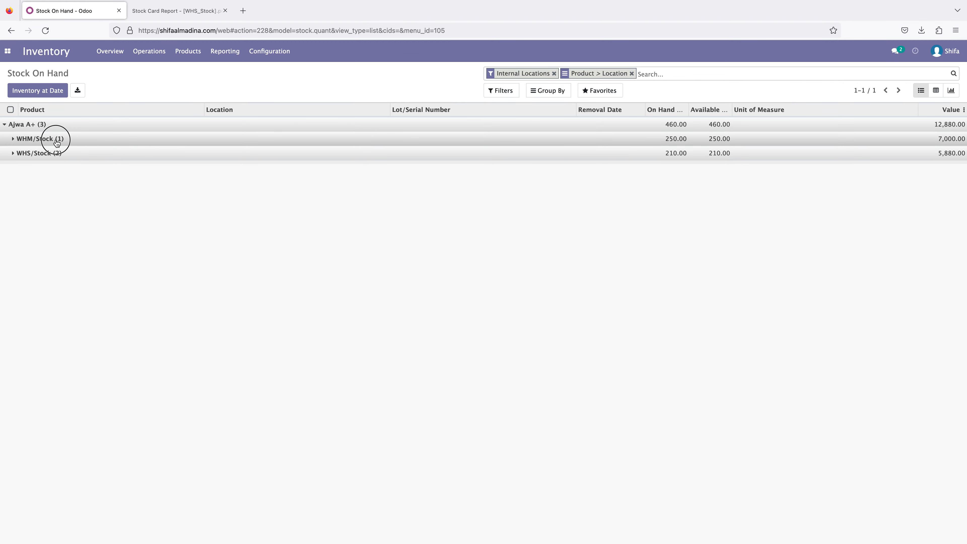
{"action": "left_click", "coordinate": [49, 180]}
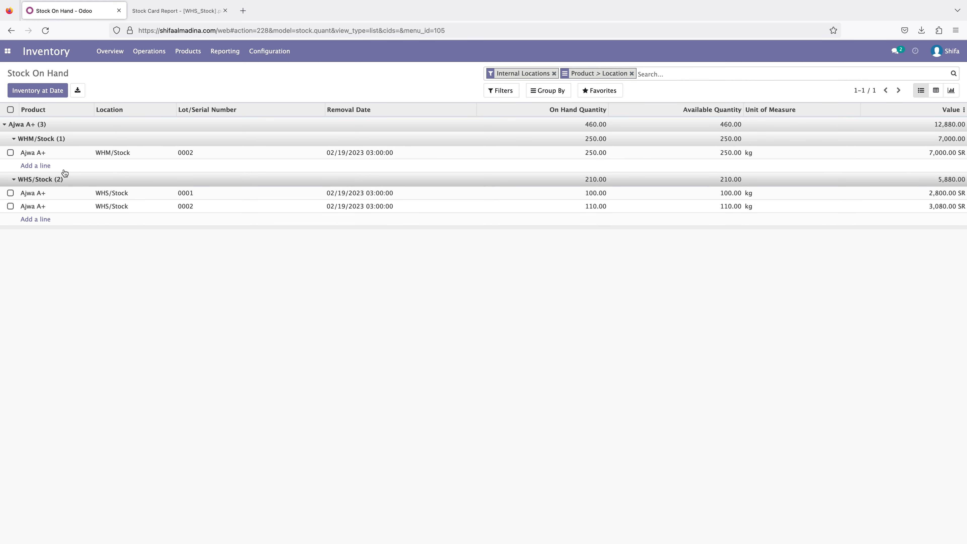
{"action": "left_click", "coordinate": [43, 154]}
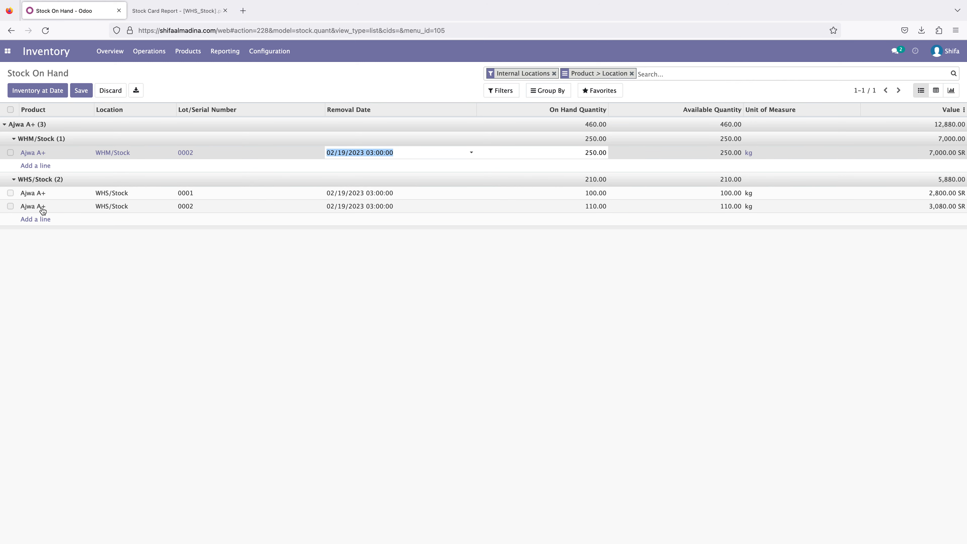
{"action": "left_click", "coordinate": [405, 249]}
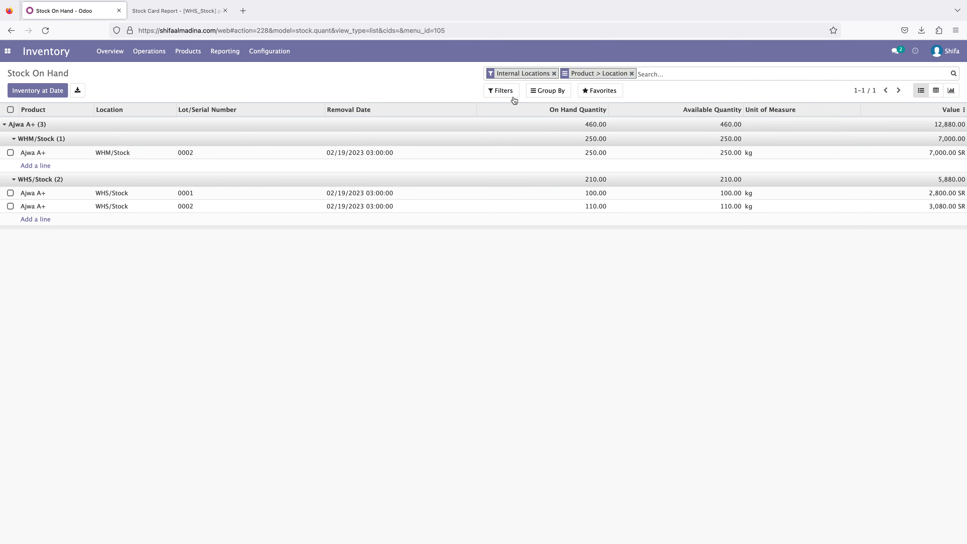
- Add Lot/Serial Number as a third grouping level to the Stock On Hand list
{"action": "left_click", "coordinate": [506, 91]}
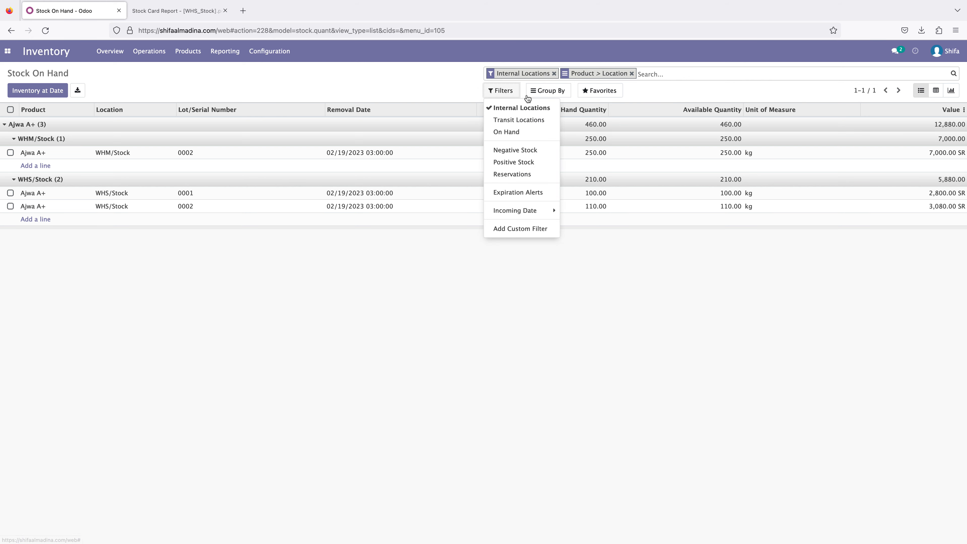
{"action": "left_click", "coordinate": [556, 91]}
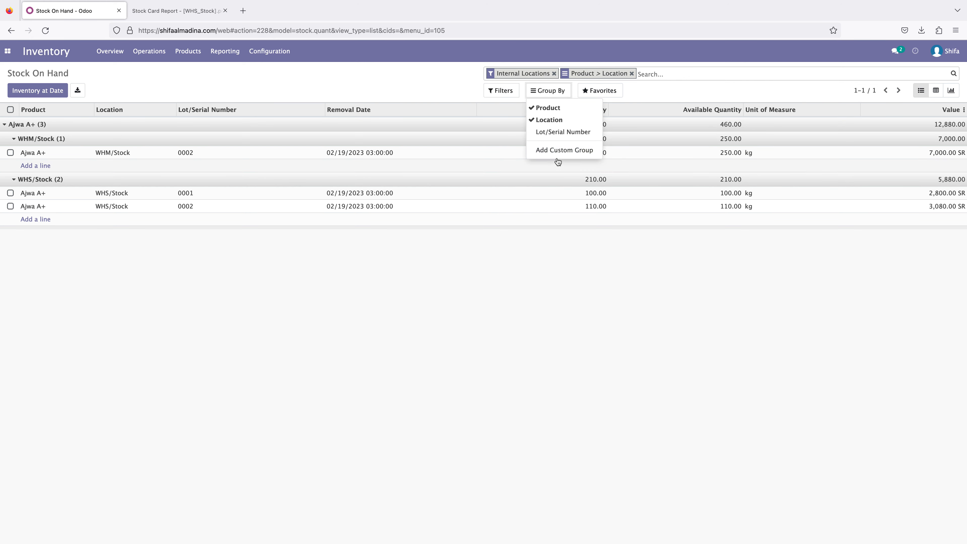
{"action": "left_click", "coordinate": [557, 132]}
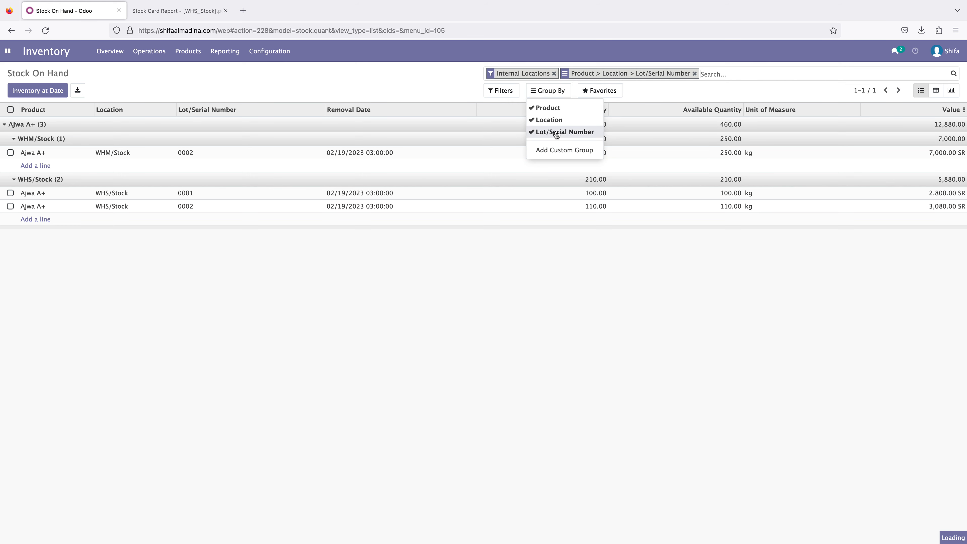
{"action": "left_click", "coordinate": [647, 329]}
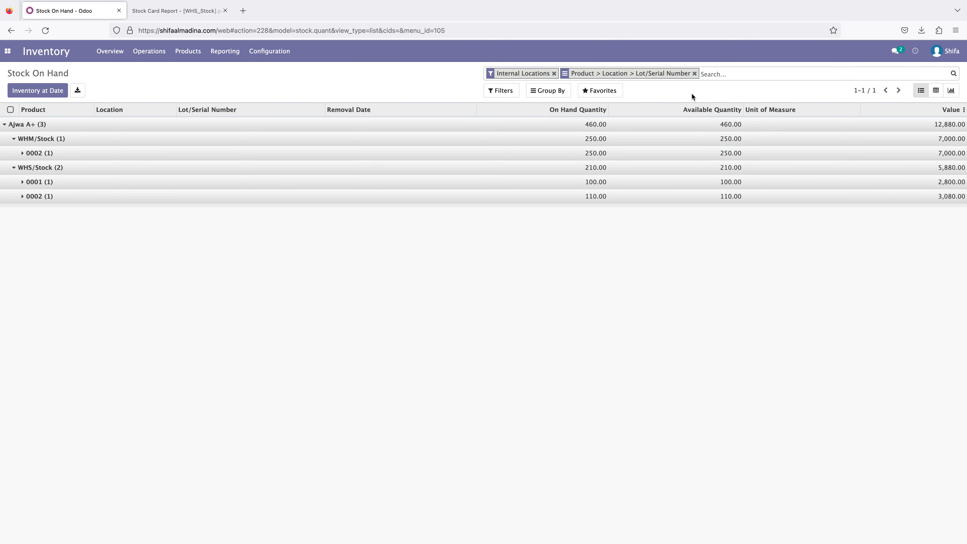
- Remove all grouping from the Stock On Hand list, leaving only the Internal Locations filter
{"action": "left_click", "coordinate": [695, 74]}
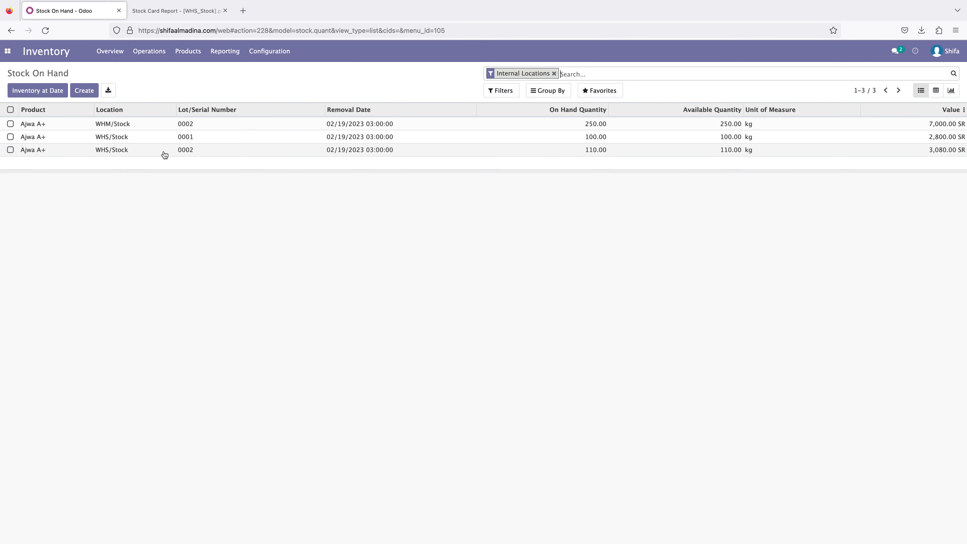
{"action": "left_click", "coordinate": [501, 91]}
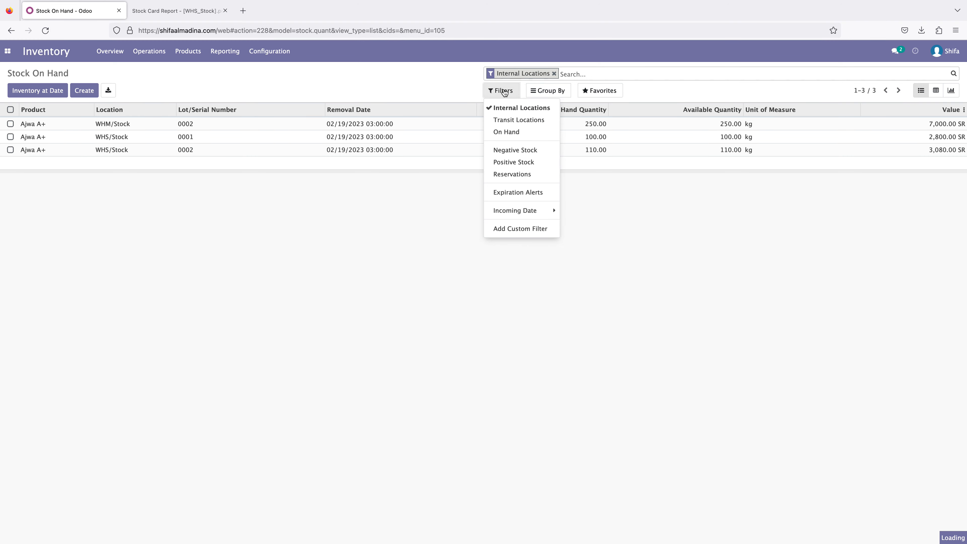
{"action": "left_click", "coordinate": [321, 220]}
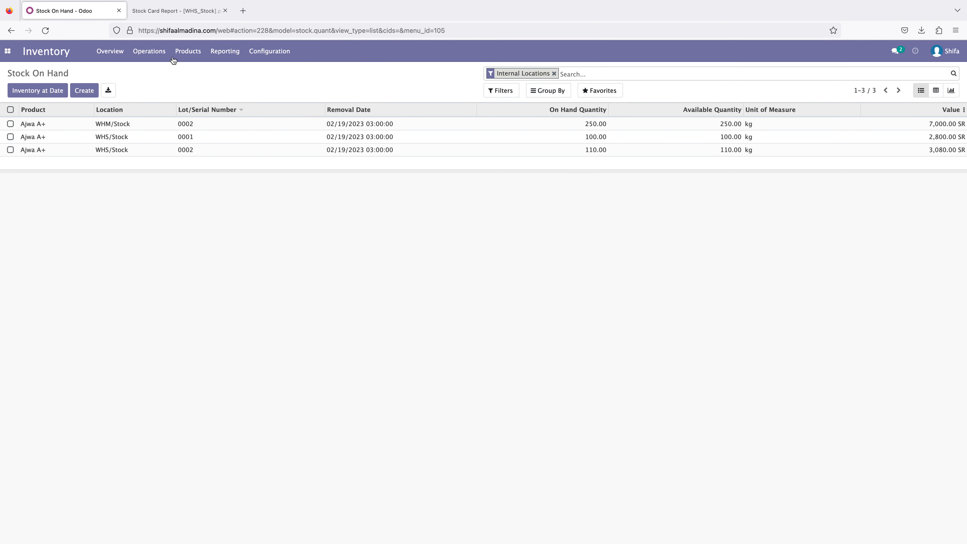
- Reload the Inventory Report with its default grouping and expand the Ajwa A+ lot lines under both warehouse locations
{"action": "left_click", "coordinate": [222, 52]}
{"action": "left_click", "coordinate": [241, 97]}
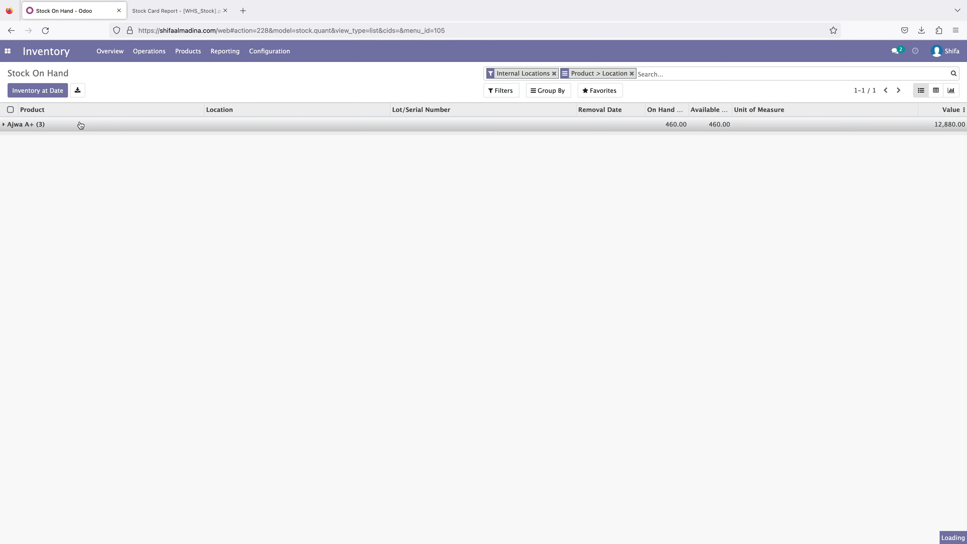
{"action": "left_click", "coordinate": [79, 125]}
{"action": "left_click", "coordinate": [14, 139]}
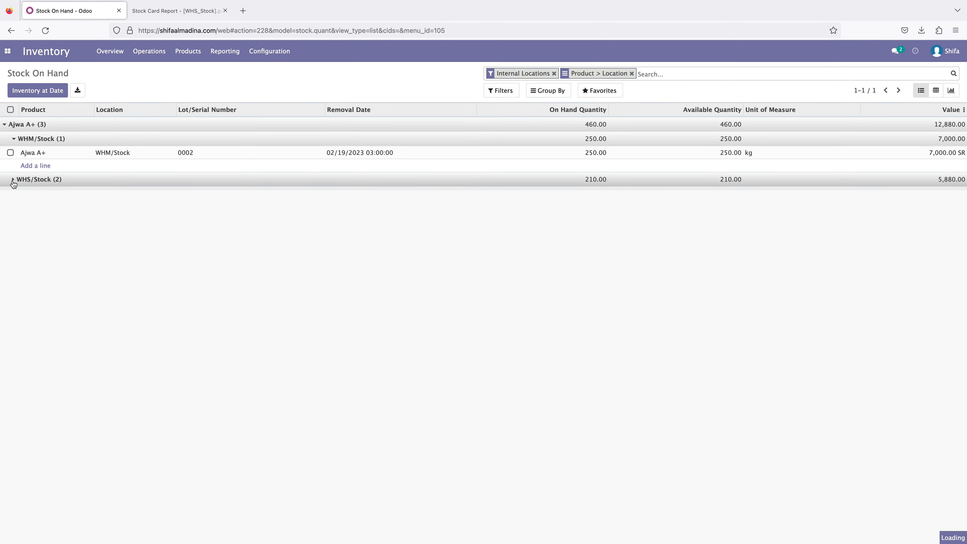
{"action": "left_click", "coordinate": [14, 181]}
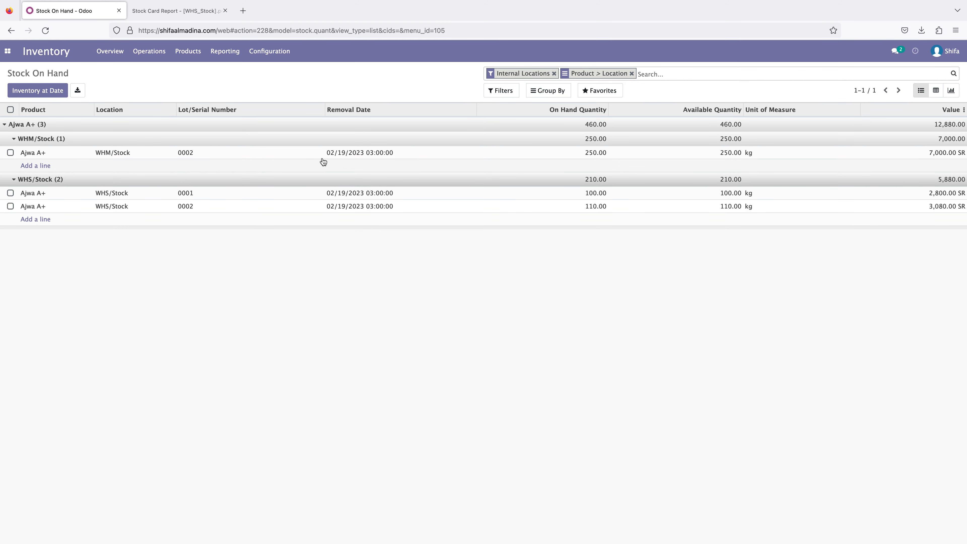
- Replace the Stock On Hand list's Internal Locations filter and Product > Location grouping with the On Hand filter
{"action": "left_click", "coordinate": [502, 91]}
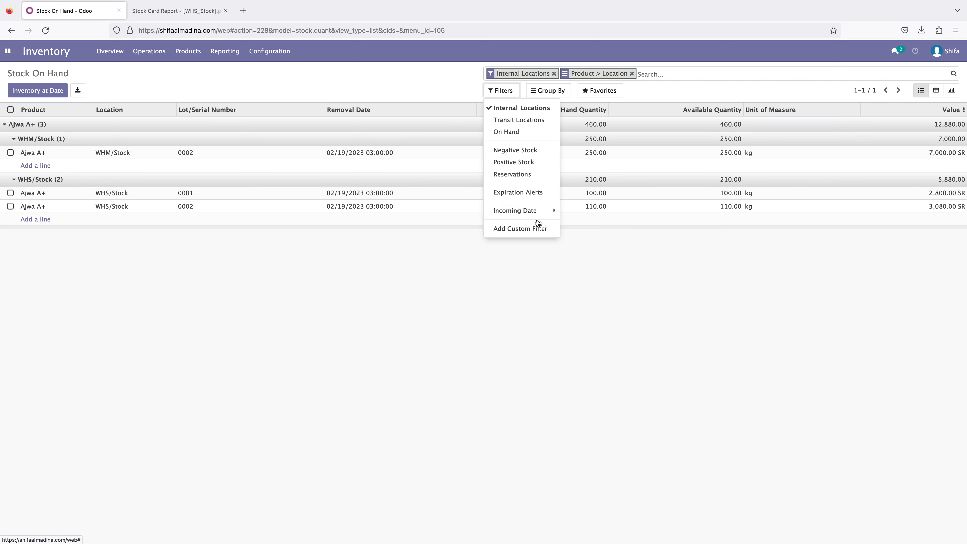
{"action": "left_click", "coordinate": [632, 74]}
{"action": "left_click", "coordinate": [556, 75]}
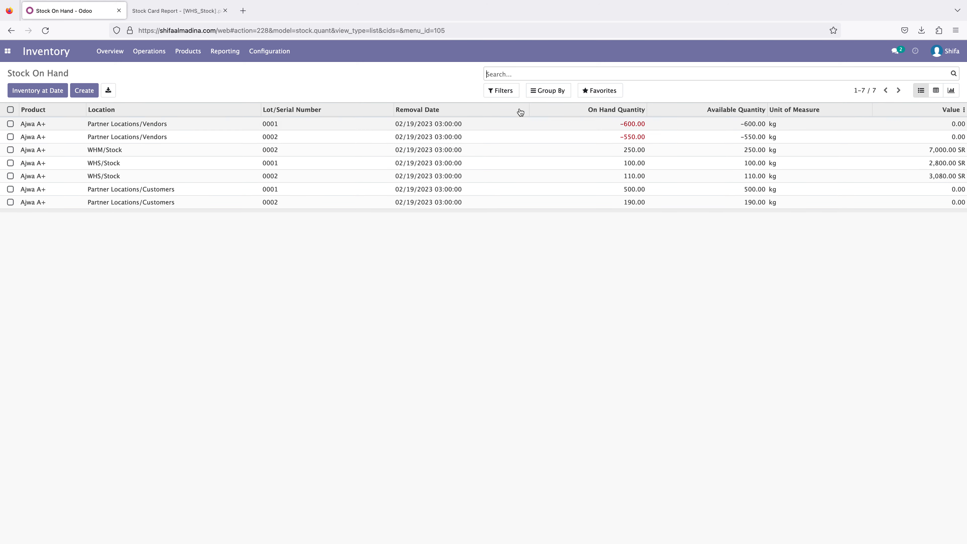
{"action": "left_click", "coordinate": [505, 92]}
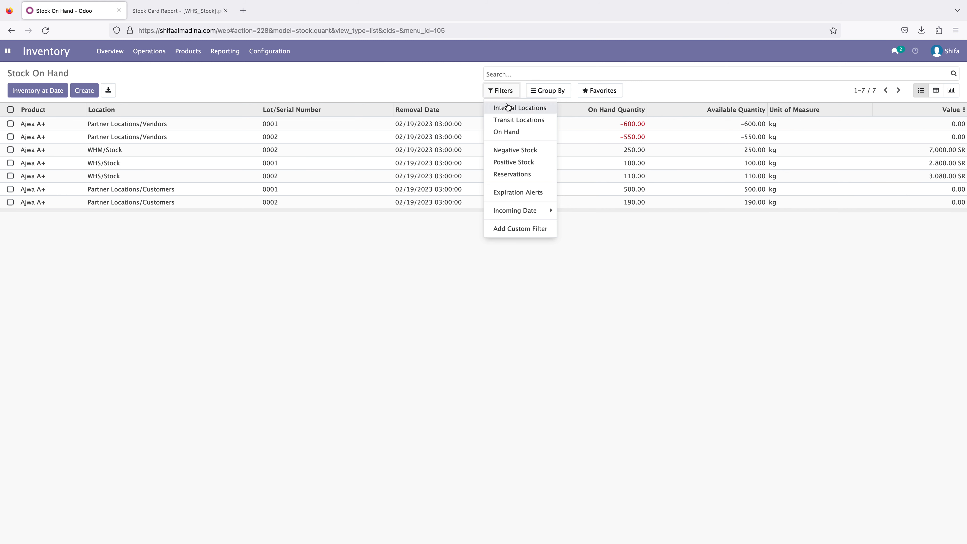
{"action": "left_click", "coordinate": [508, 134]}
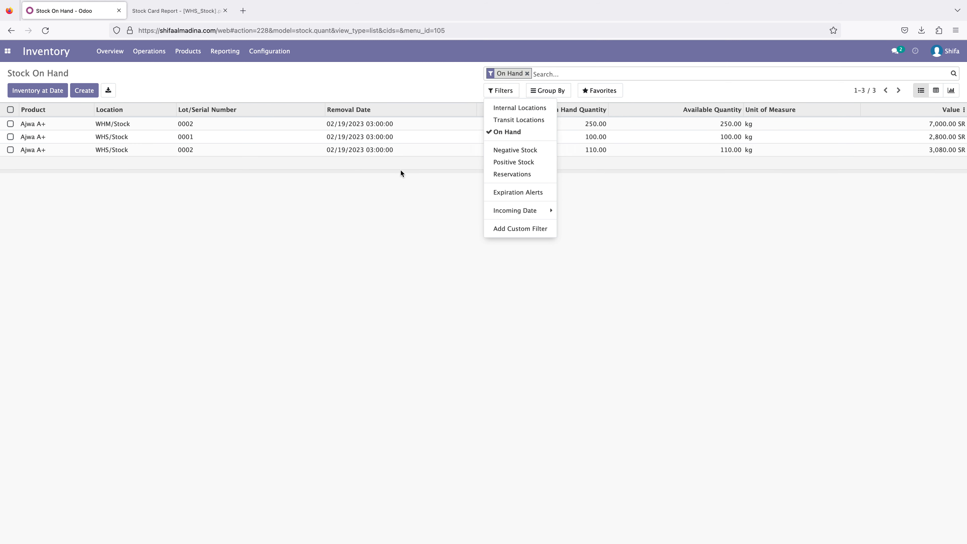
- Remove the On Hand filter from the Stock On Hand list, then apply the Positive Stock filter and clear it again
{"action": "left_click", "coordinate": [493, 73]}
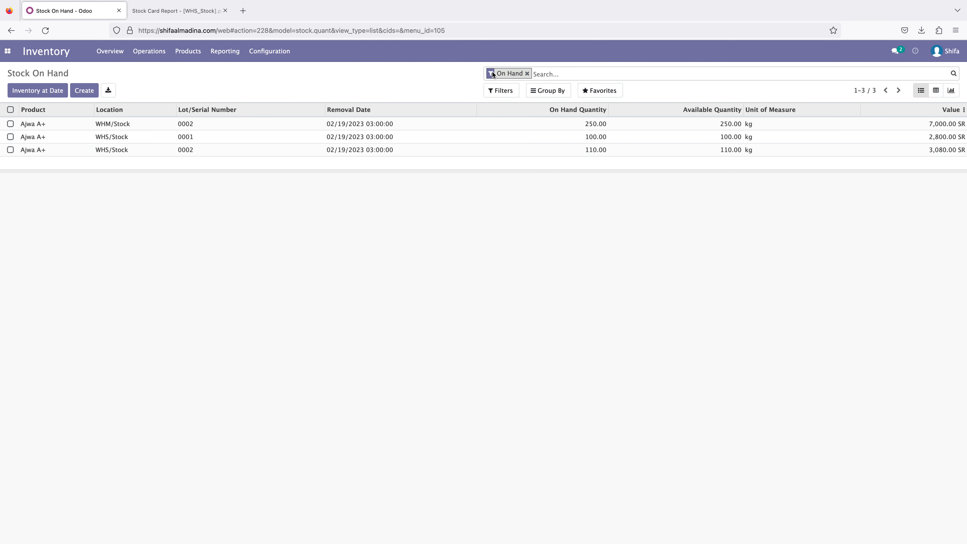
{"action": "left_click", "coordinate": [527, 73]}
{"action": "left_click", "coordinate": [503, 91]}
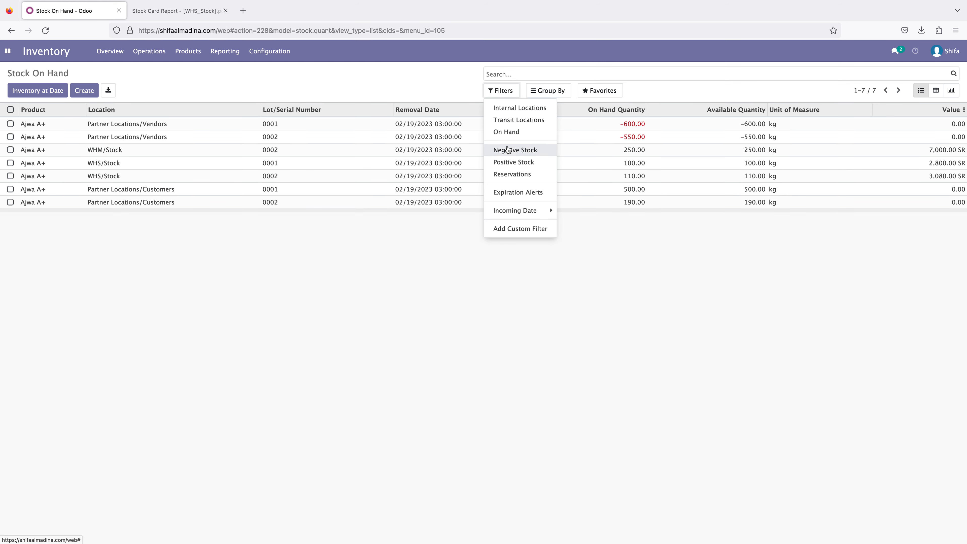
{"action": "left_click", "coordinate": [513, 163]}
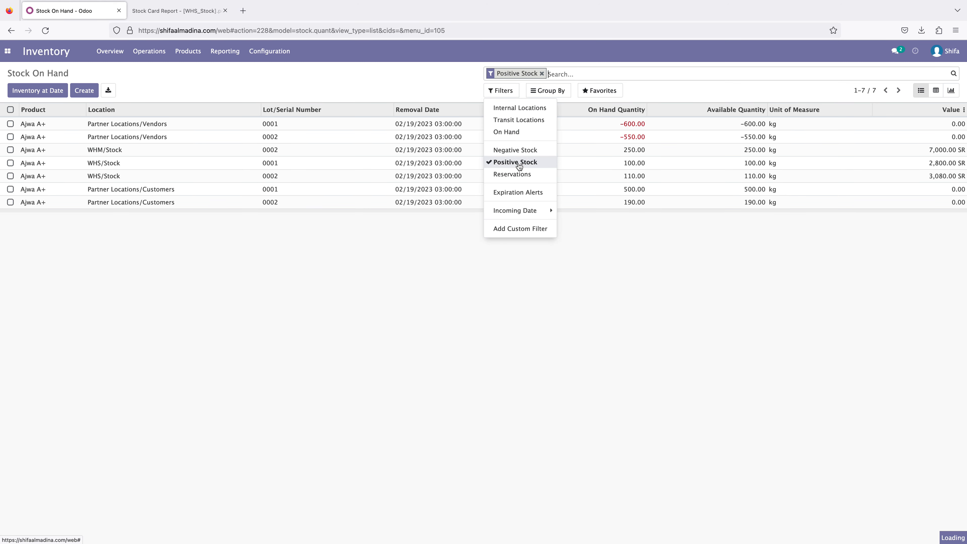
{"action": "left_click", "coordinate": [545, 74]}
{"action": "left_click", "coordinate": [502, 90]}
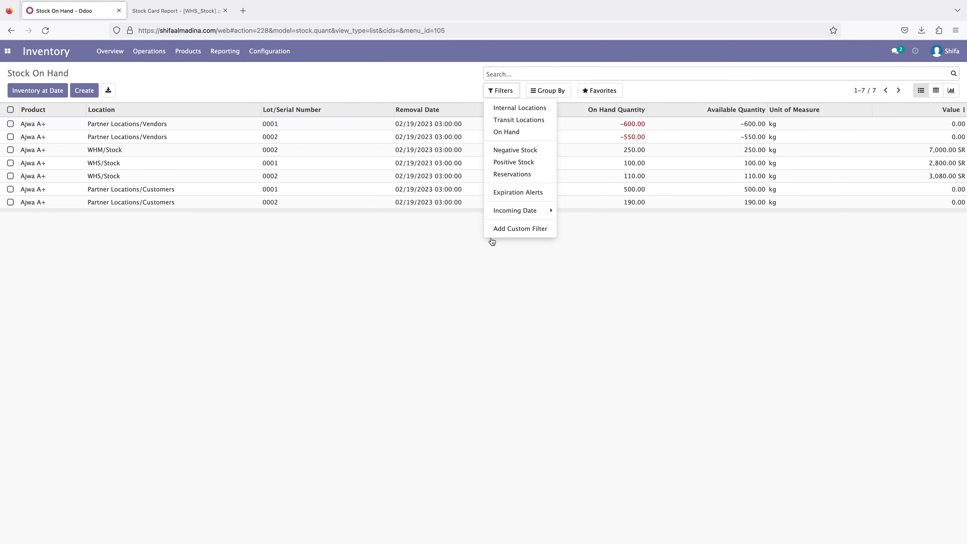
{"action": "left_click", "coordinate": [443, 244]}
- Reload the Inventory Report with its default Internal Locations filter and Product > Location grouping
{"action": "left_click", "coordinate": [228, 50]}
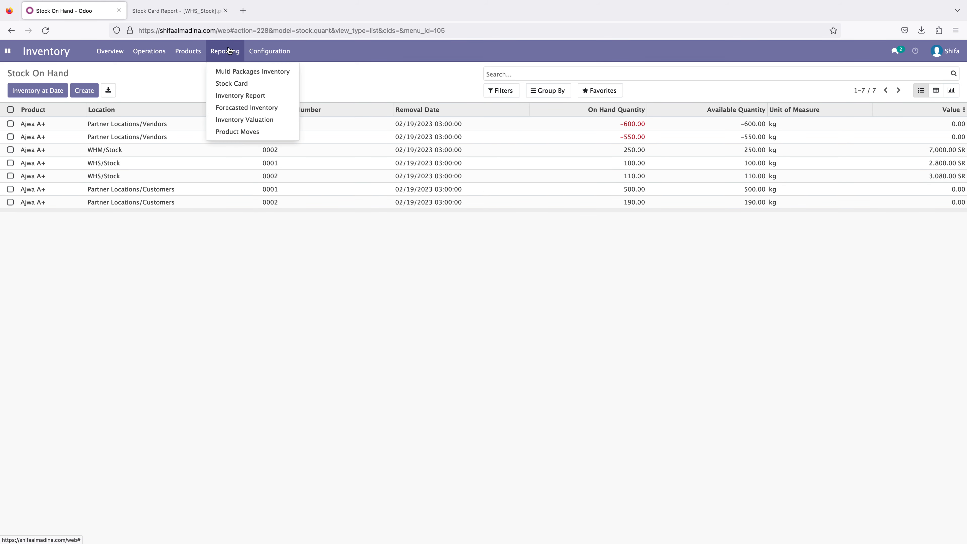
{"action": "left_click", "coordinate": [238, 99]}
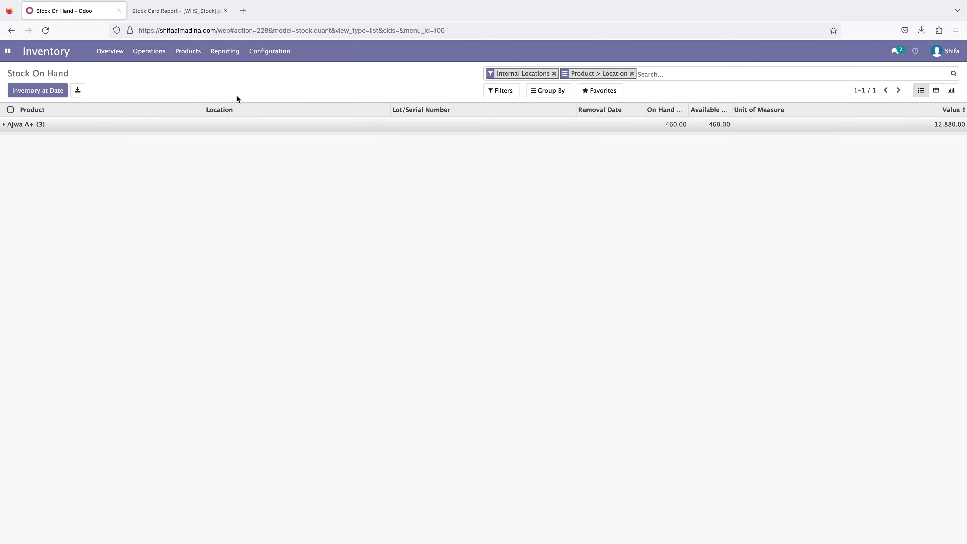
{"action": "left_click", "coordinate": [224, 54]}
{"action": "left_click", "coordinate": [190, 80]}
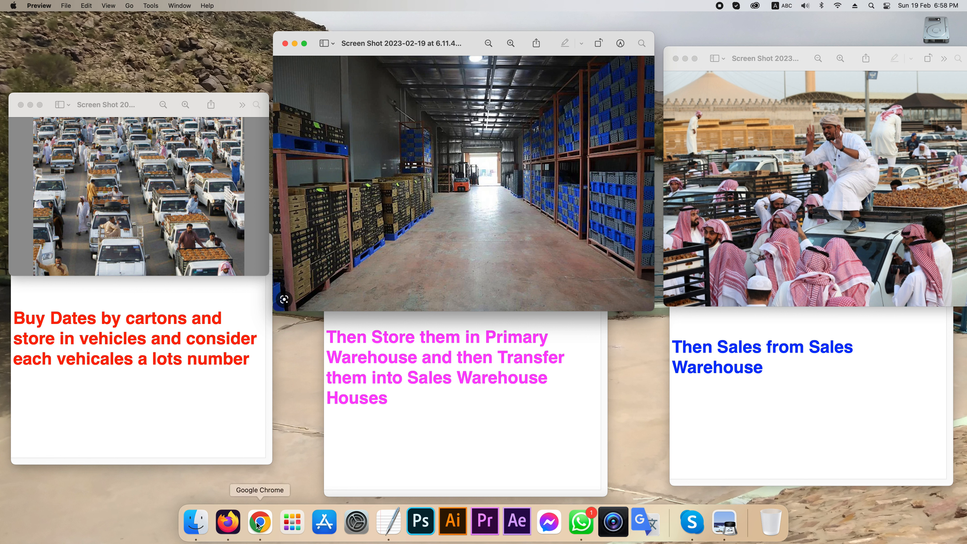
- Switch to Firefox and look through the Manufacturing orders, the Inventory overview and the Accounting dashboard
{"action": "left_click", "coordinate": [235, 527]}
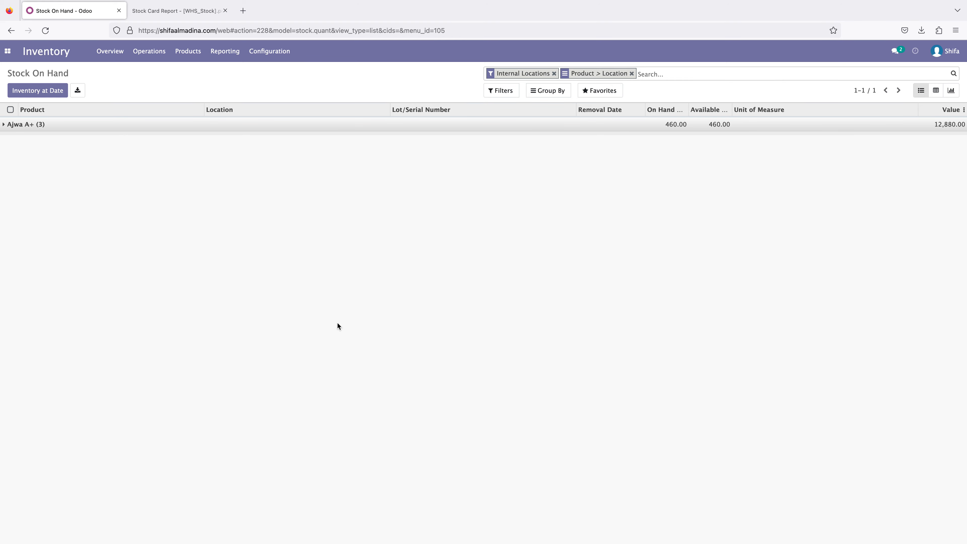
{"action": "left_click", "coordinate": [11, 55]}
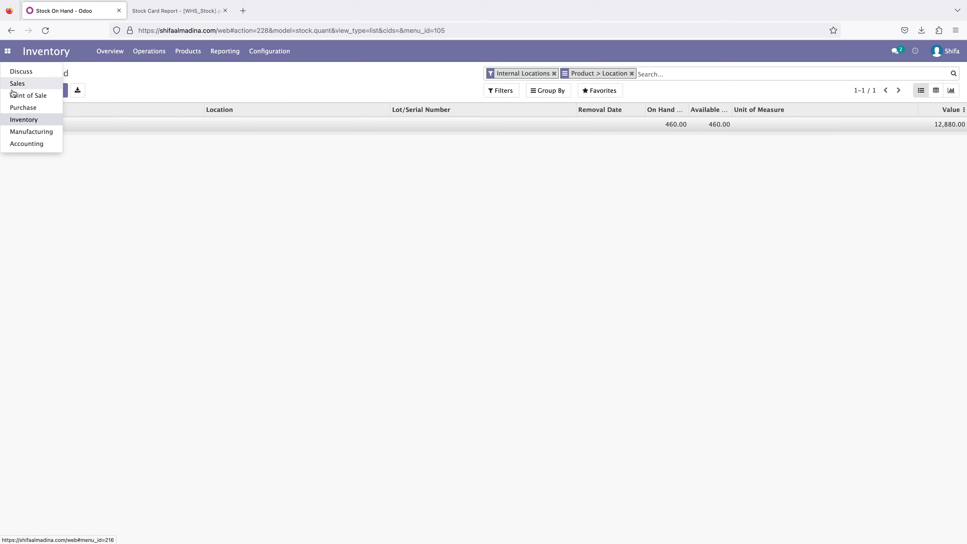
{"action": "left_click", "coordinate": [34, 133]}
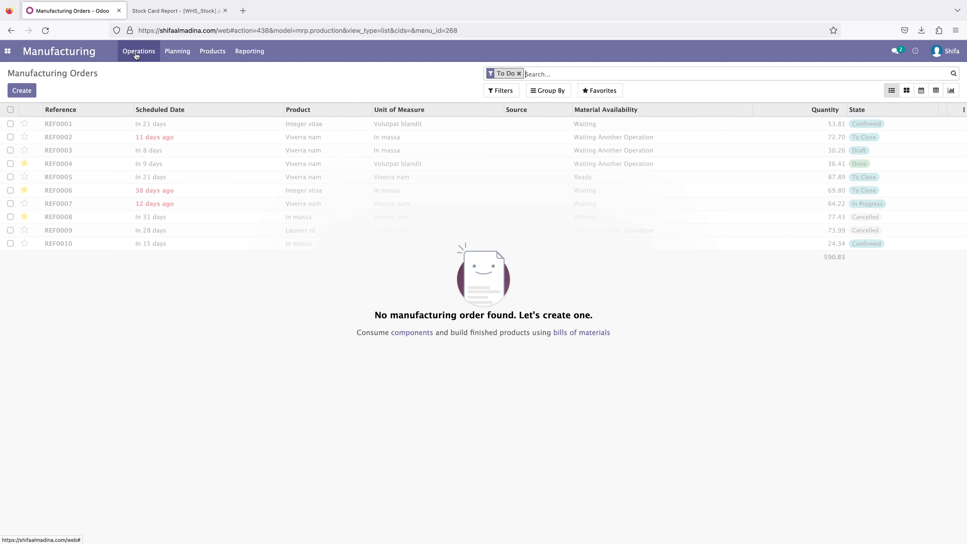
{"action": "left_click", "coordinate": [9, 53]}
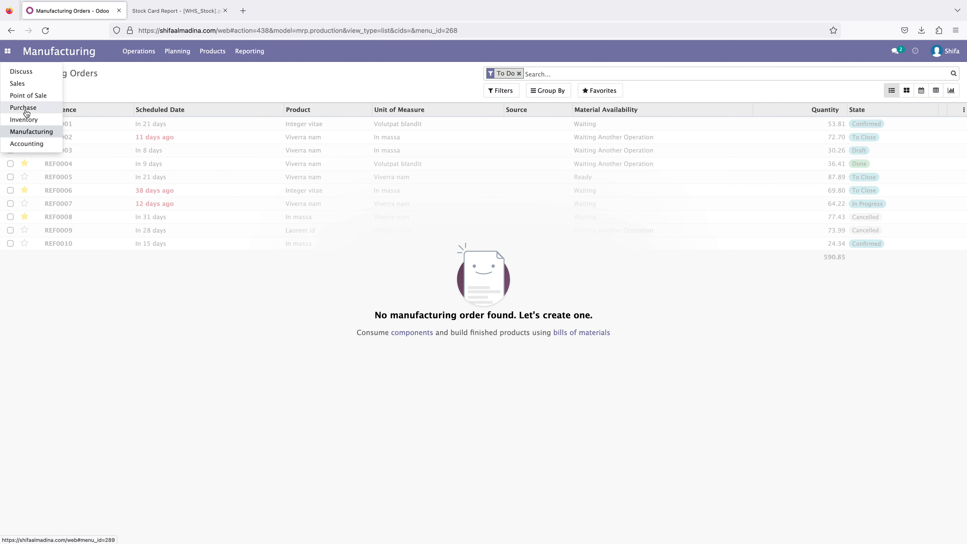
{"action": "left_click", "coordinate": [30, 122]}
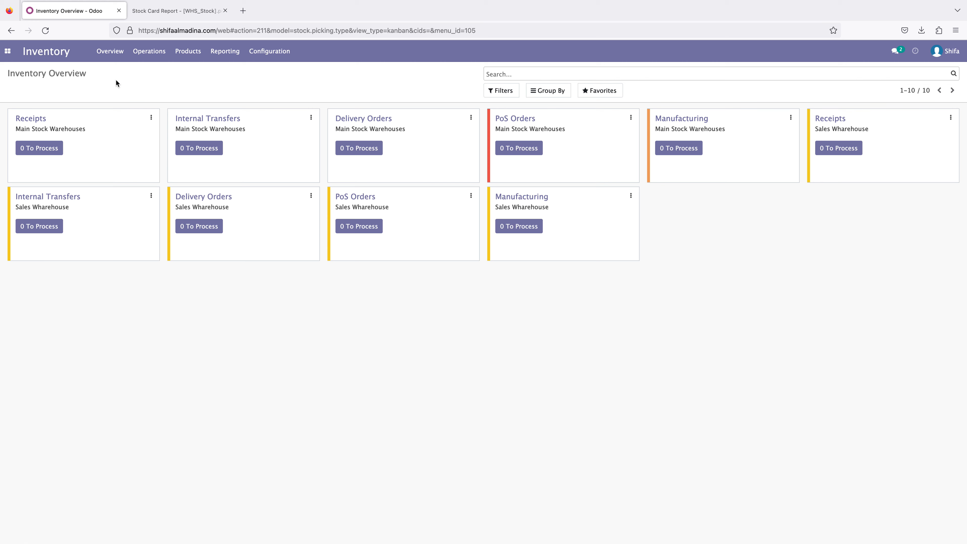
{"action": "left_click", "coordinate": [7, 52]}
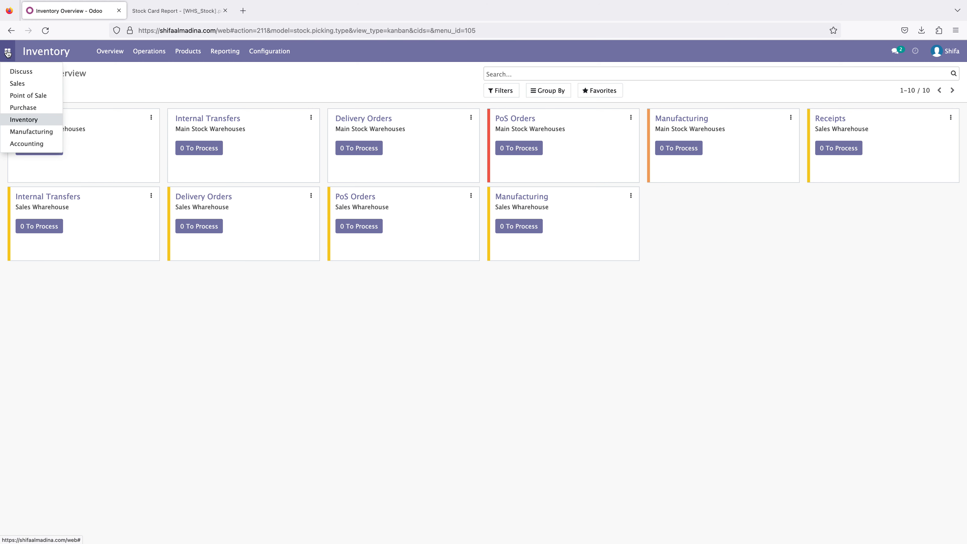
{"action": "left_click", "coordinate": [25, 145]}
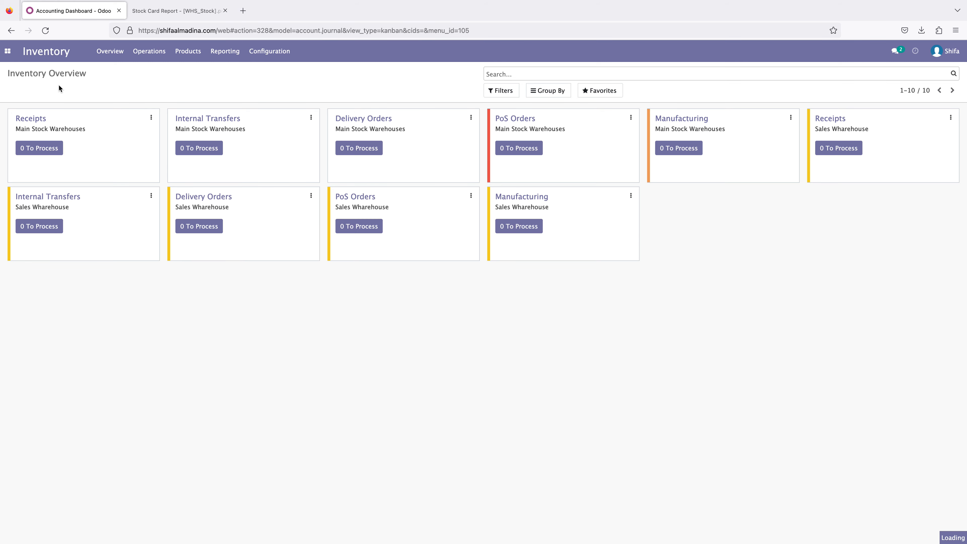
- Open the existing sales order for editing and add the 15% sales tax to its Ajwa A+ line
{"action": "left_click", "coordinate": [7, 50]}
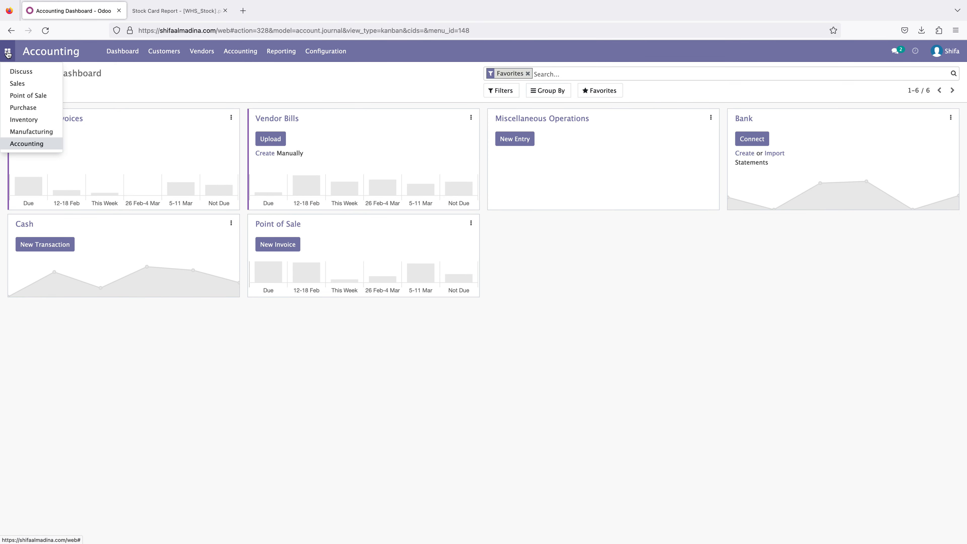
{"action": "left_click", "coordinate": [20, 84]}
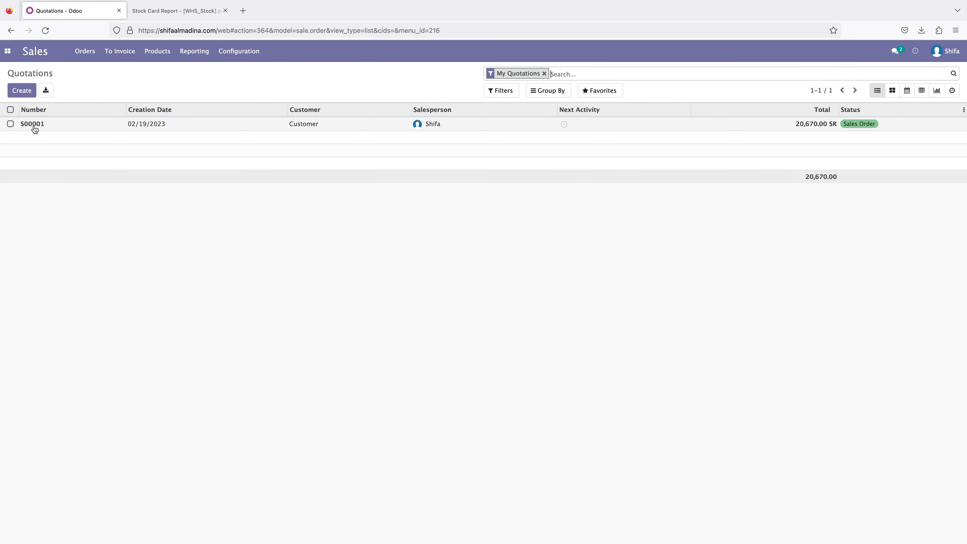
{"action": "left_click", "coordinate": [35, 130]}
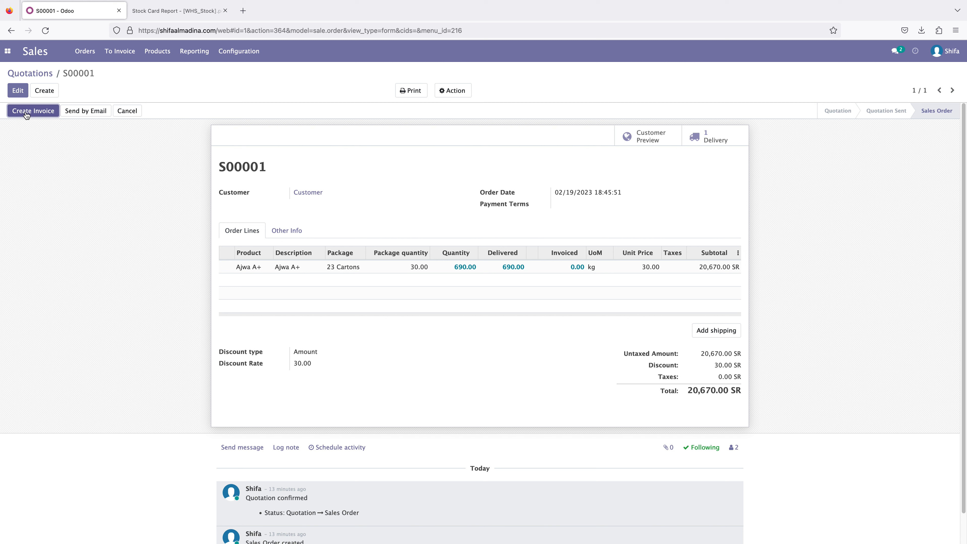
{"action": "left_click", "coordinate": [17, 90]}
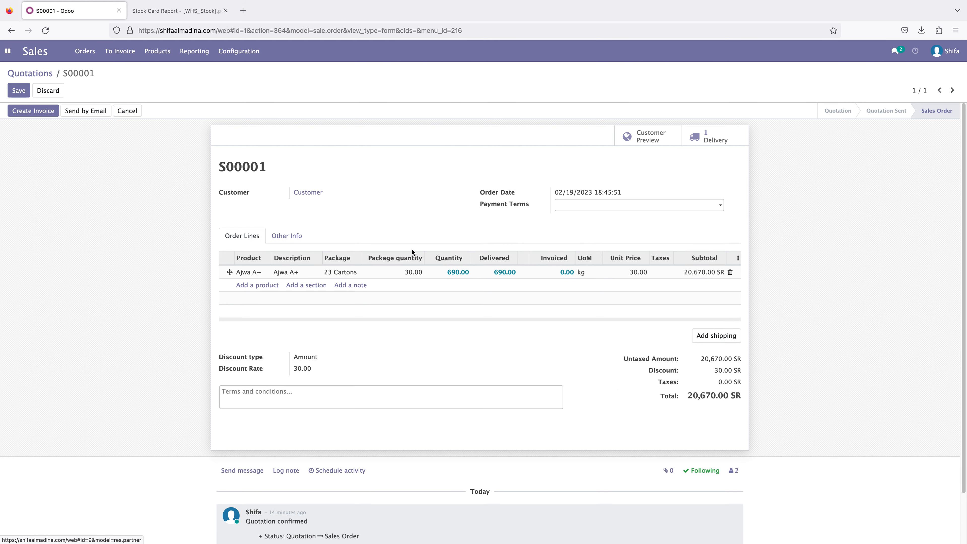
{"action": "left_click", "coordinate": [662, 273]}
{"action": "left_click", "coordinate": [669, 289]}
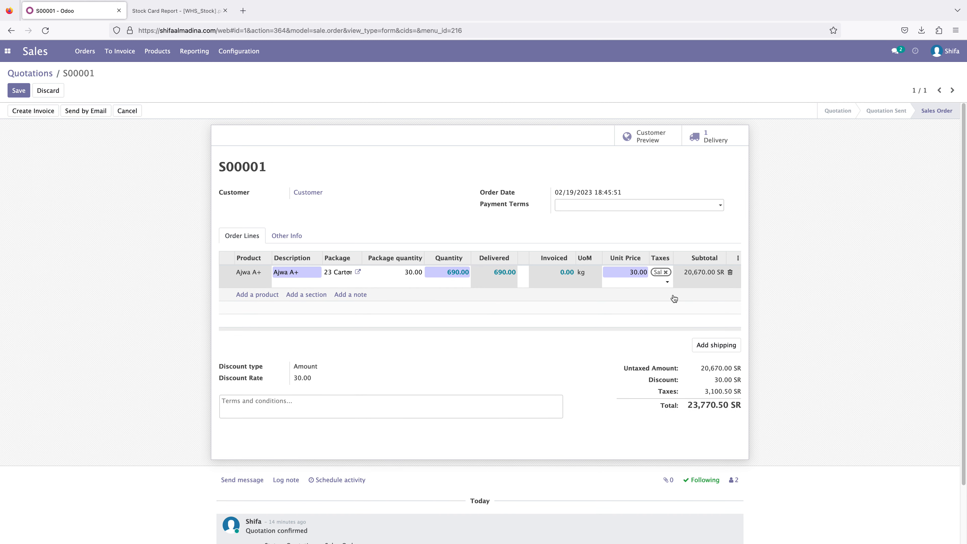
{"action": "left_click", "coordinate": [783, 299]}
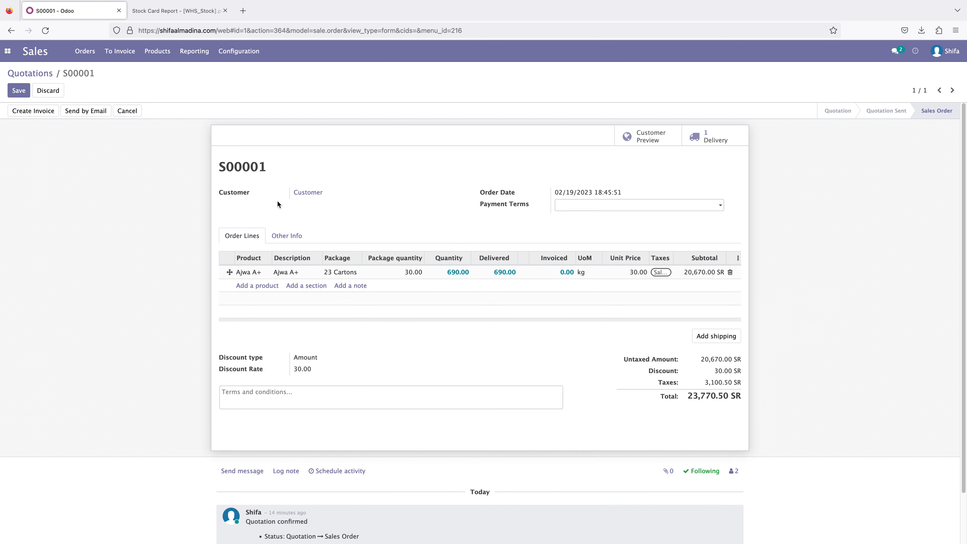
- Create a regular invoice from the sales order and confirm it
{"action": "left_click", "coordinate": [33, 111]}
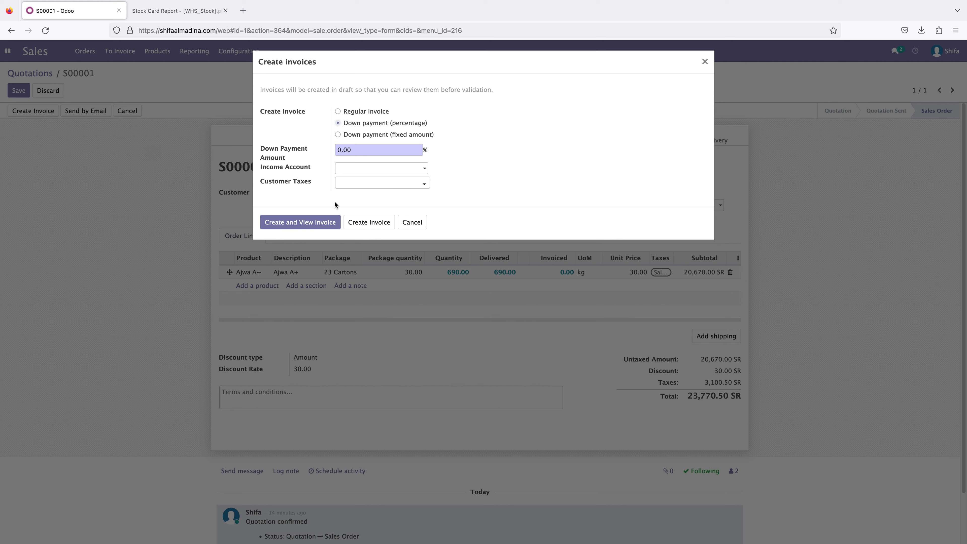
{"action": "left_click", "coordinate": [375, 112]}
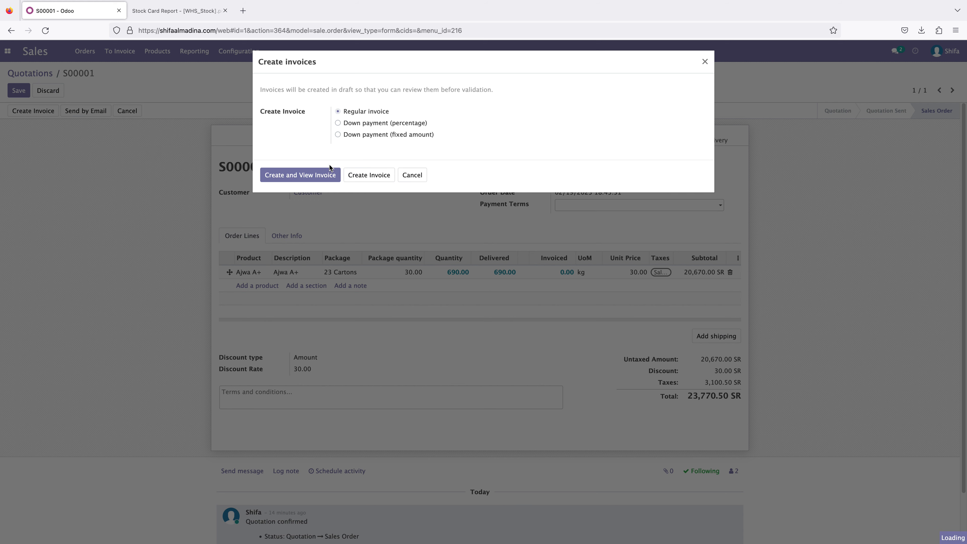
{"action": "left_click", "coordinate": [306, 176]}
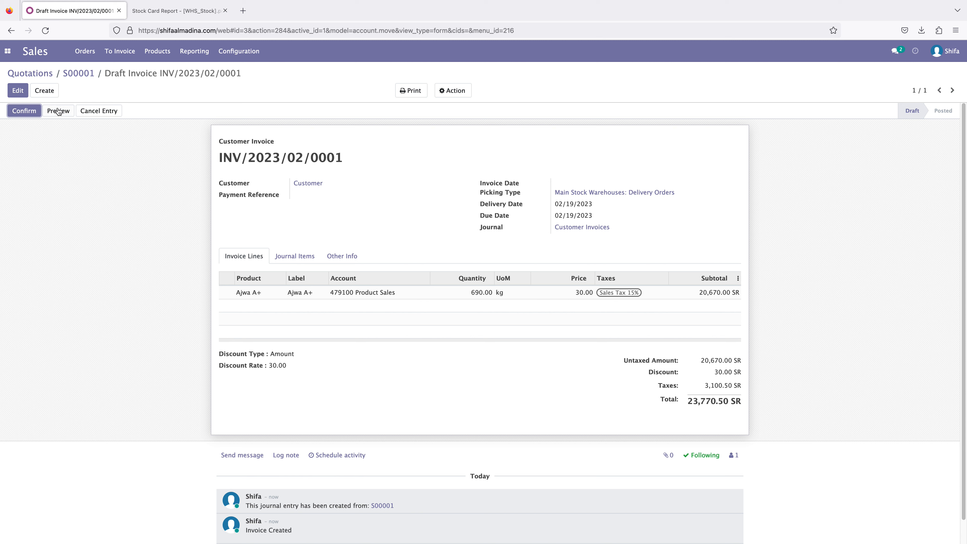
{"action": "left_click", "coordinate": [24, 110]}
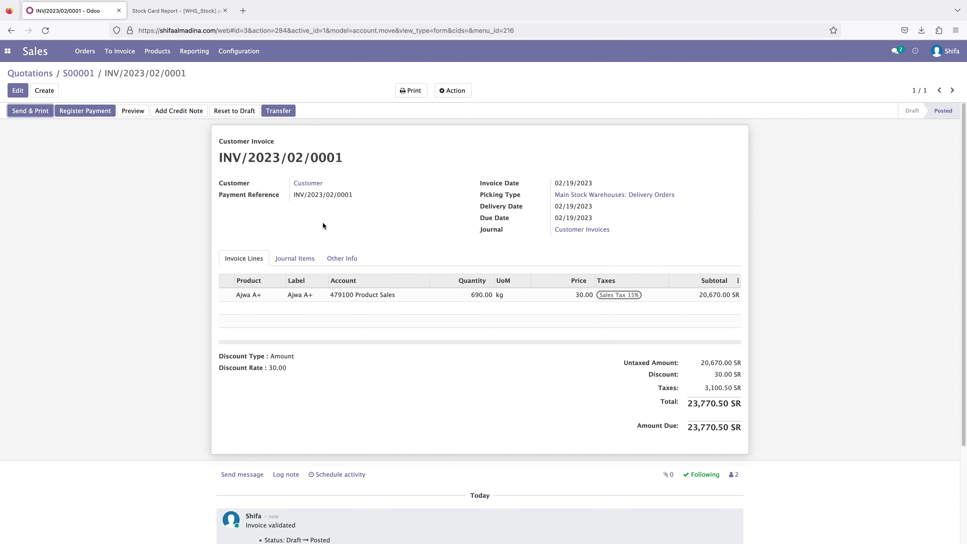
- Preview the posted customer invoice in the customer portal and read through it
{"action": "left_click", "coordinate": [135, 116]}
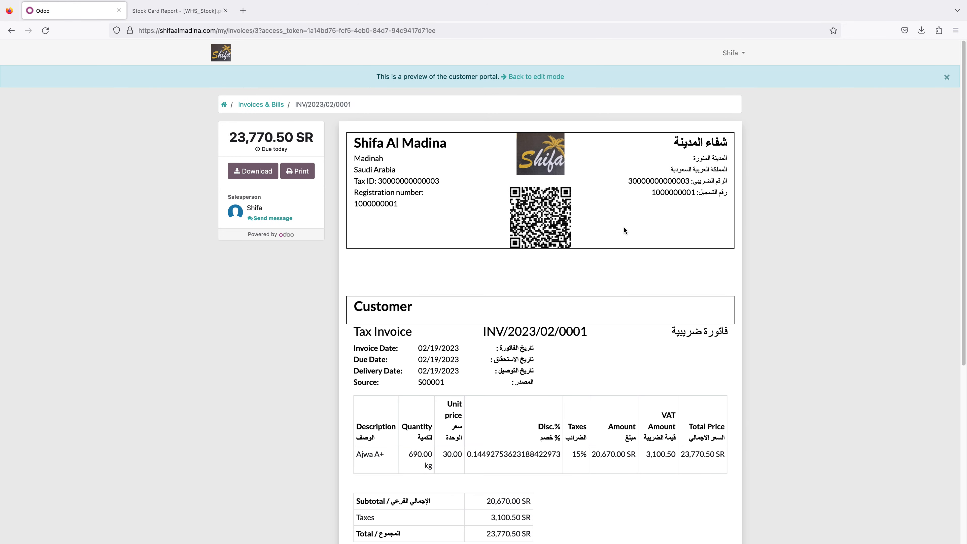
{"action": "scroll", "coordinate": [625, 228], "scroll_direction": "down", "scroll_amount": 3}
{"action": "scroll", "coordinate": [624, 228], "scroll_direction": "down", "scroll_amount": 2}
{"action": "scroll", "coordinate": [624, 228], "scroll_direction": "up", "scroll_amount": 5}
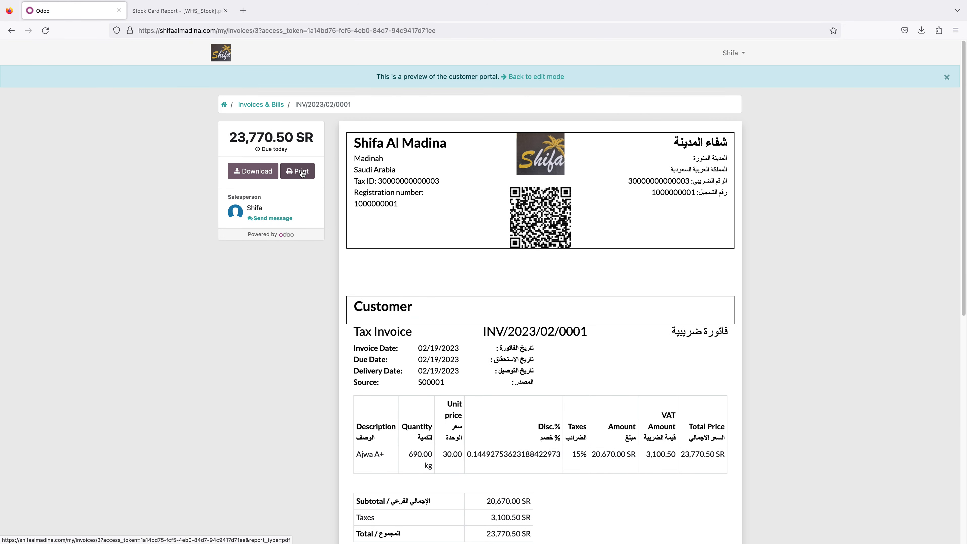
- Download the tax invoice as a PDF, review it, and return from the portal preview to the invoice's edit mode
{"action": "left_click", "coordinate": [256, 173]}
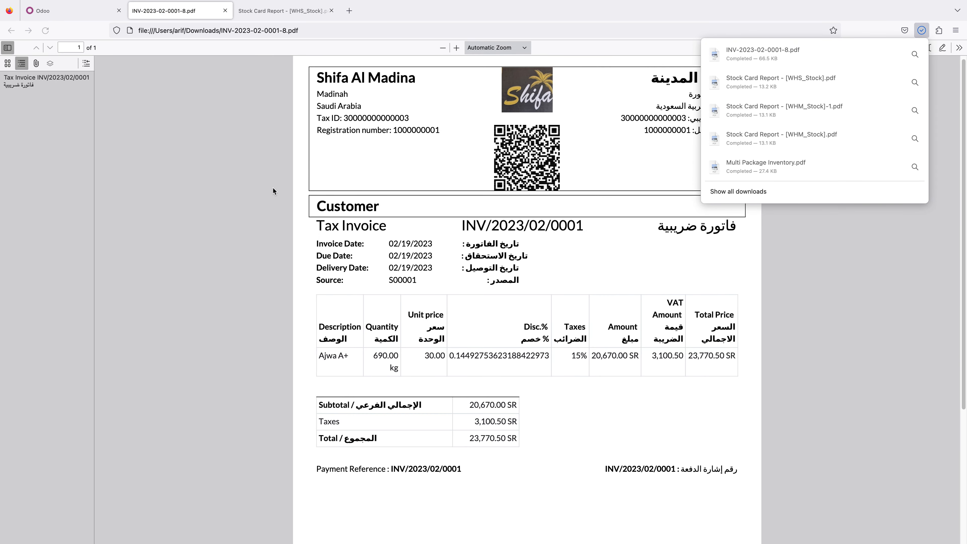
{"action": "left_click", "coordinate": [272, 187]}
{"action": "scroll", "coordinate": [281, 192], "scroll_direction": "down", "scroll_amount": 5}
{"action": "scroll", "coordinate": [281, 192], "scroll_direction": "up", "scroll_amount": 5}
{"action": "scroll", "coordinate": [281, 192], "scroll_direction": "down", "scroll_amount": 1}
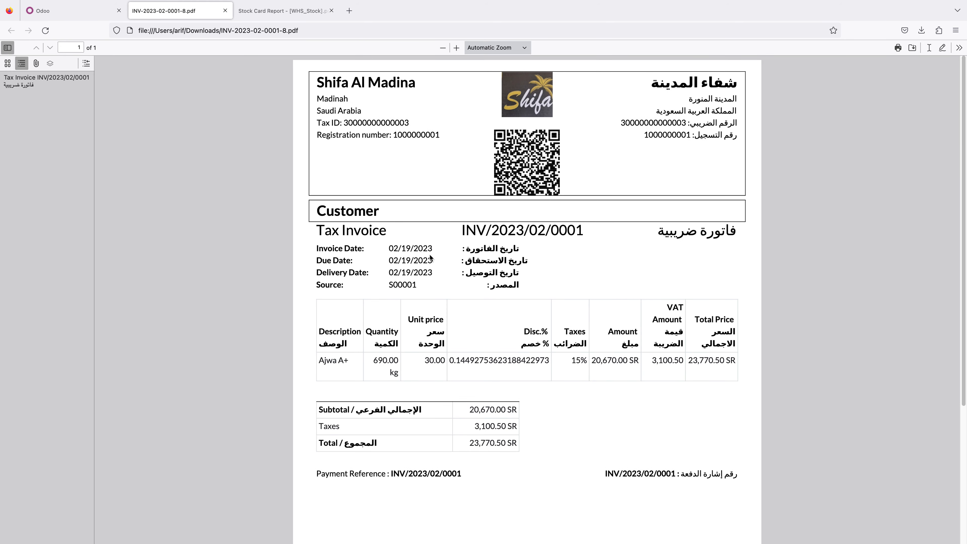
{"action": "scroll", "coordinate": [402, 251], "scroll_direction": "down", "scroll_amount": 5}
{"action": "scroll", "coordinate": [403, 252], "scroll_direction": "up", "scroll_amount": 5}
{"action": "left_click", "coordinate": [73, 14]}
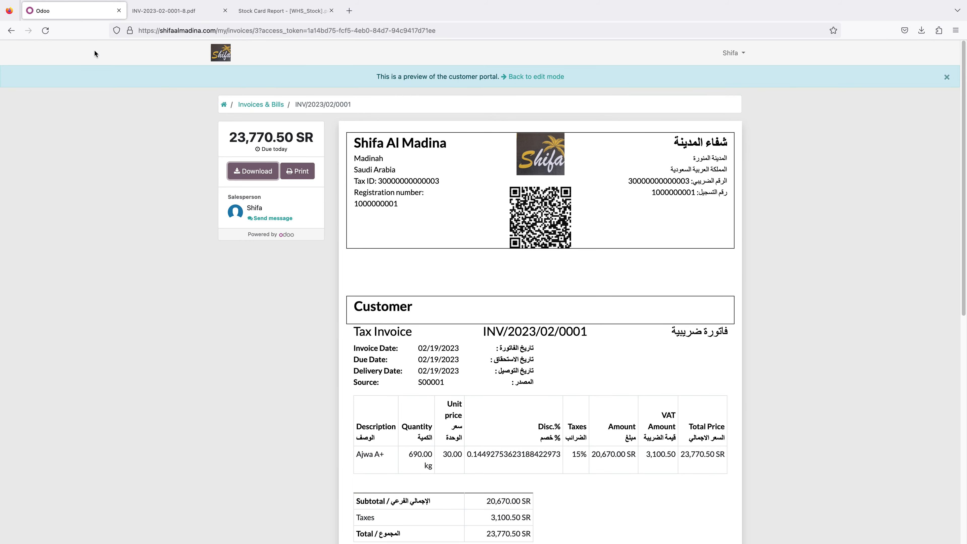
{"action": "left_click", "coordinate": [543, 77]}
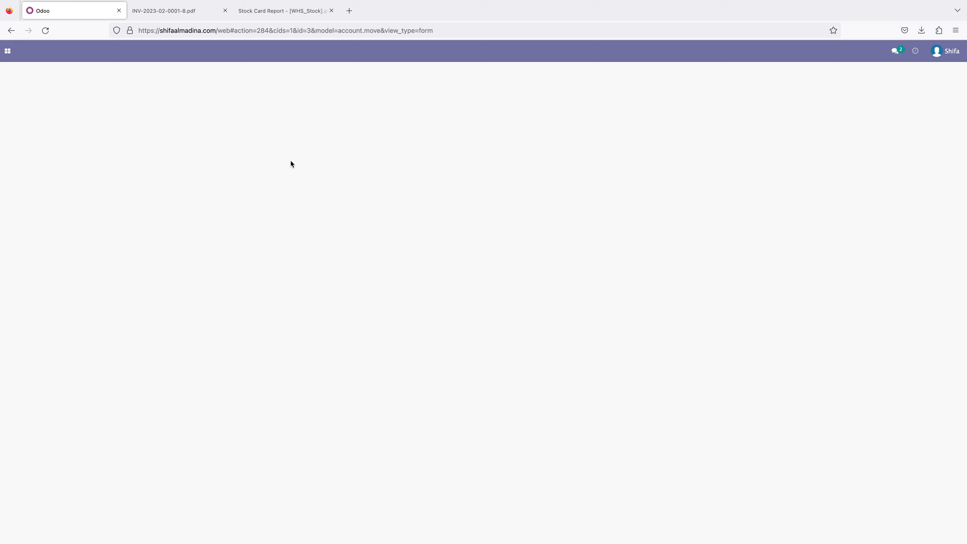
- Open the existing purchase order, add the 15% purchases tax to its Ajwa A+ line and save it
{"action": "left_click", "coordinate": [8, 54]}
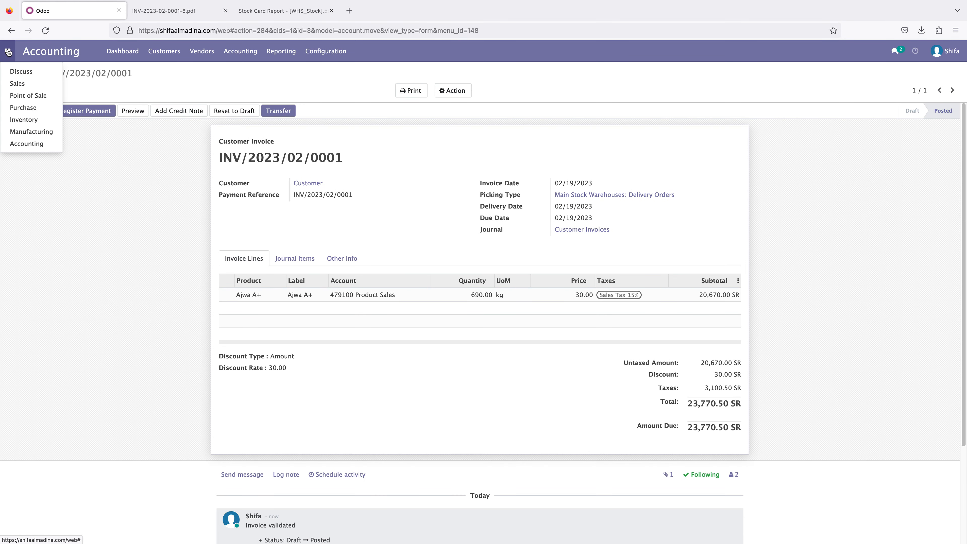
{"action": "left_click", "coordinate": [29, 112]}
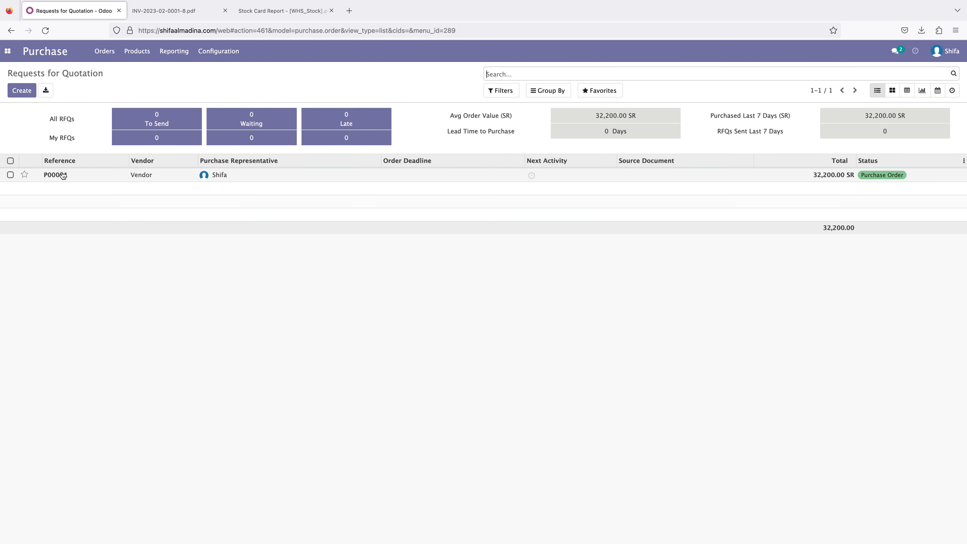
{"action": "left_click", "coordinate": [66, 177]}
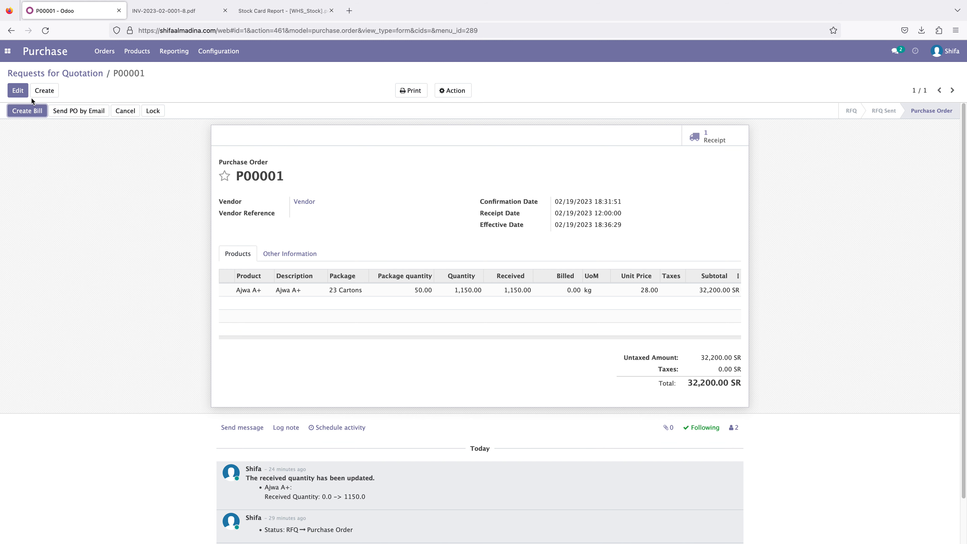
{"action": "left_click", "coordinate": [24, 94]}
{"action": "left_click", "coordinate": [667, 295]}
{"action": "left_click", "coordinate": [666, 313]}
{"action": "left_click", "coordinate": [18, 91]}
- Create the vendor bill from the purchase order with an Amount discount of 500 and try to confirm it
{"action": "left_click", "coordinate": [27, 111]}
{"action": "left_click", "coordinate": [17, 91]}
{"action": "double_click", "coordinate": [278, 415]}
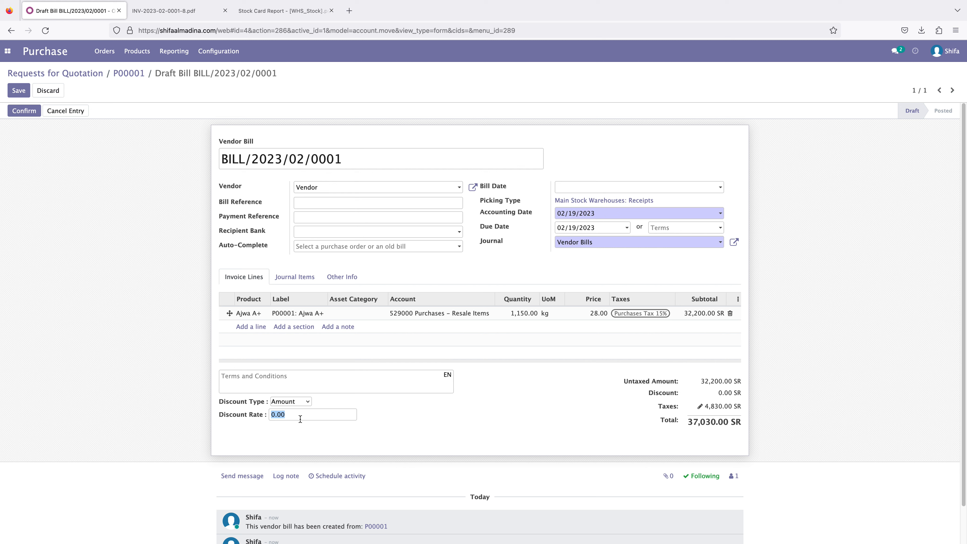
{"action": "type", "text": "500"}
{"action": "left_click", "coordinate": [852, 421]}
{"action": "left_click", "coordinate": [36, 115]}
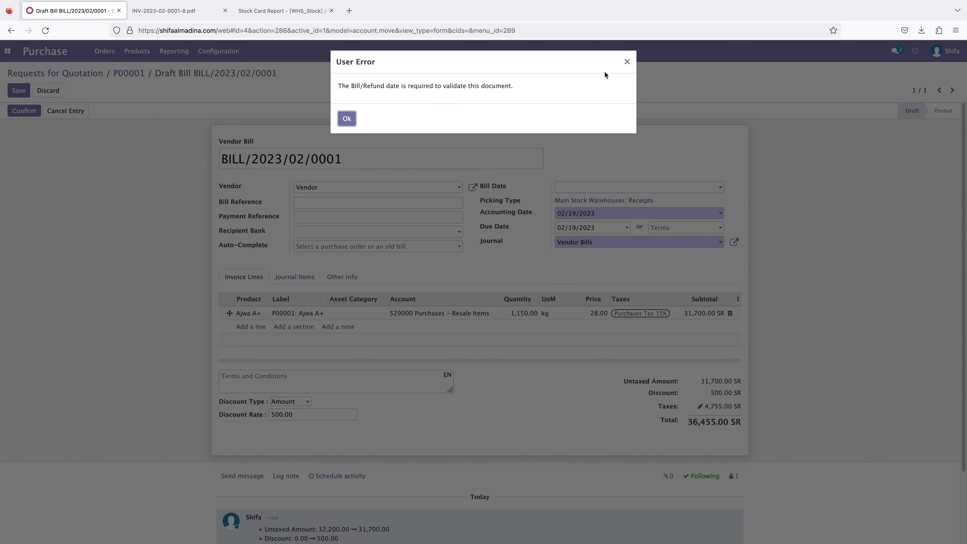
- Dismiss the error, set the vendor bill's Bill Date to 02/19/2023 and confirm the bill
{"action": "left_click", "coordinate": [627, 61]}
{"action": "left_click", "coordinate": [602, 187]}
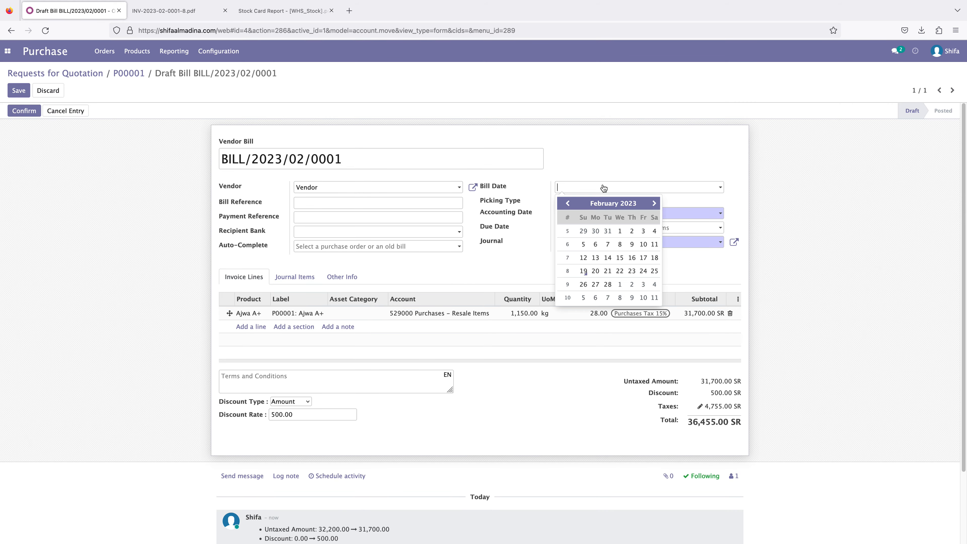
{"action": "left_click", "coordinate": [583, 271]}
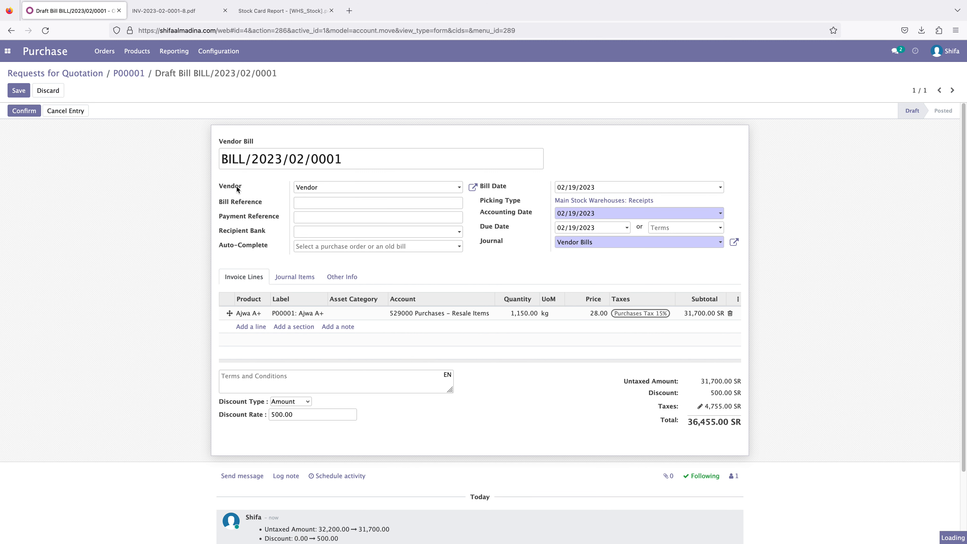
{"action": "left_click", "coordinate": [24, 111]}
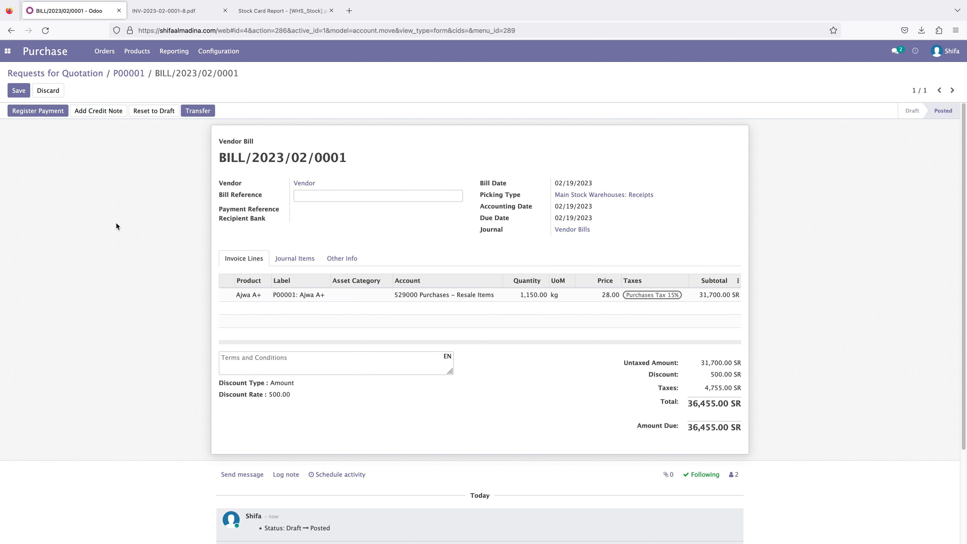
- Register a partial payment of 20000 on the vendor bill using the Cash journal
{"action": "left_click", "coordinate": [31, 111]}
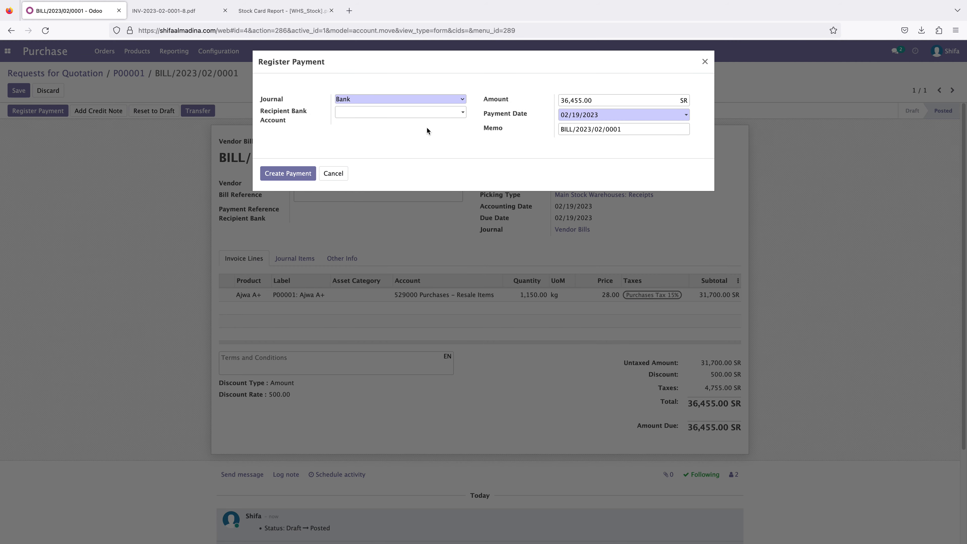
{"action": "left_click", "coordinate": [427, 99]}
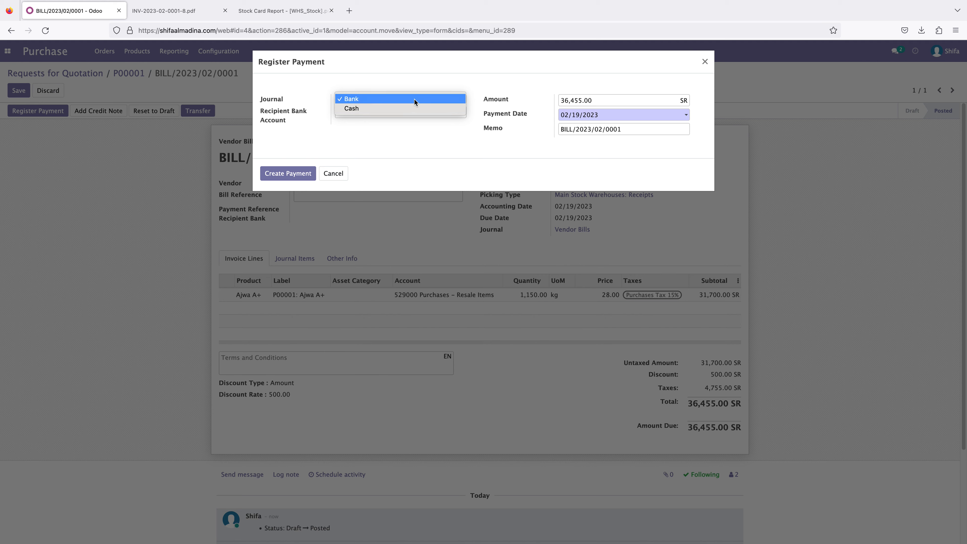
{"action": "left_click", "coordinate": [413, 109]}
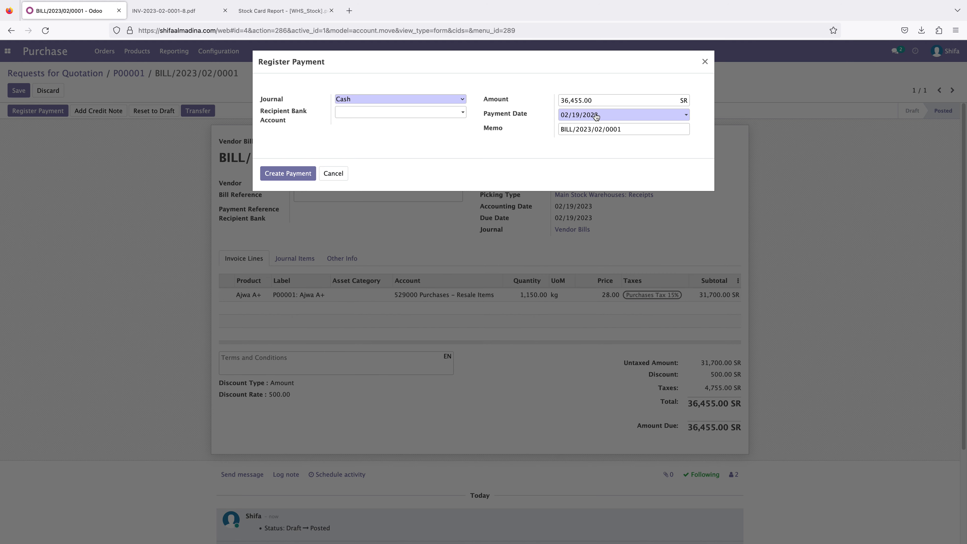
{"action": "left_click_drag", "start_coordinate": [603, 102], "coordinate": [555, 99]}
{"action": "left_click", "coordinate": [594, 98]}
{"action": "left_click", "coordinate": [603, 99]}
{"action": "left_click", "coordinate": [605, 98]}
{"action": "left_click_drag", "start_coordinate": [604, 98], "coordinate": [556, 100]}
{"action": "type", "text": "20000"}
{"action": "left_click", "coordinate": [291, 174]}
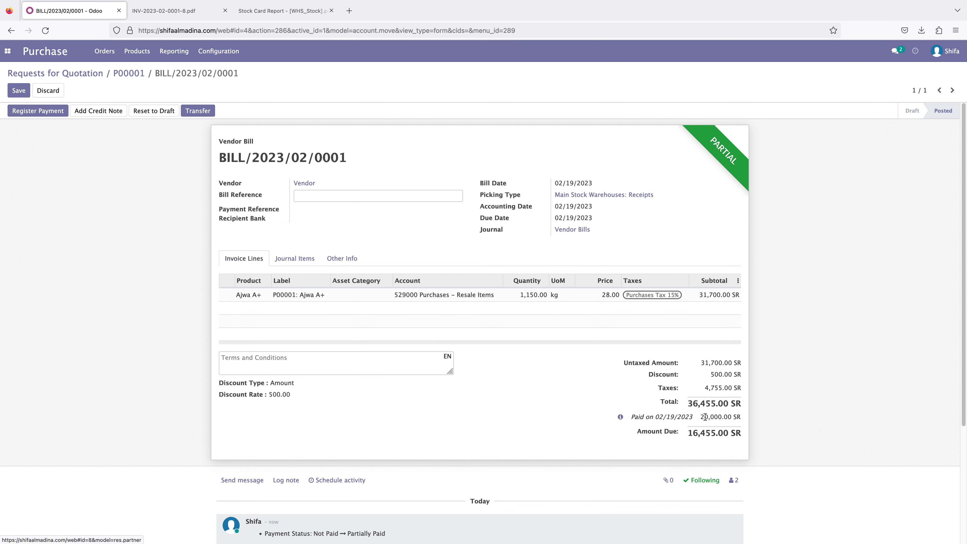
{"action": "left_click_drag", "start_coordinate": [701, 416], "coordinate": [736, 433]}
{"action": "left_click", "coordinate": [765, 441]}
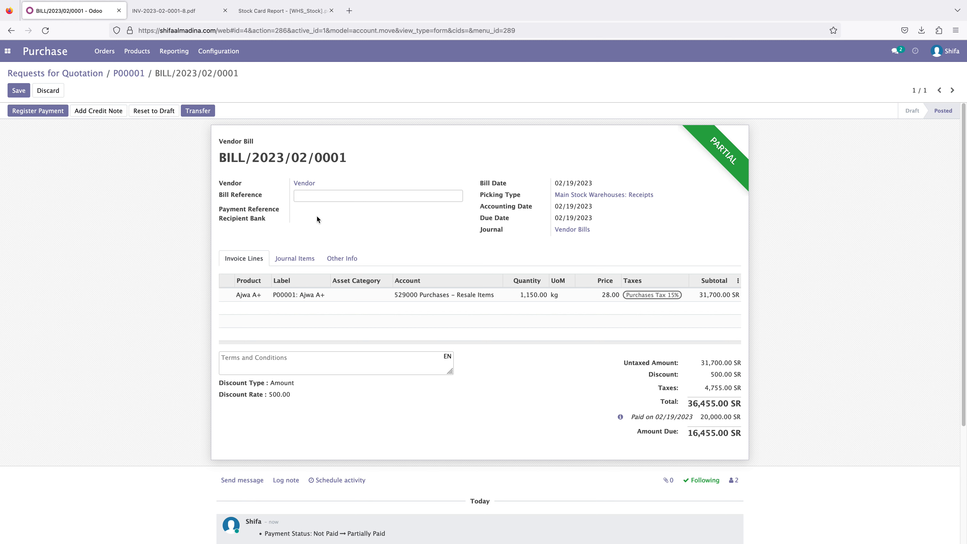
- Switch to Sales and open the customer invoice linked to the existing Ajwa A+ sales order
{"action": "left_click", "coordinate": [8, 54]}
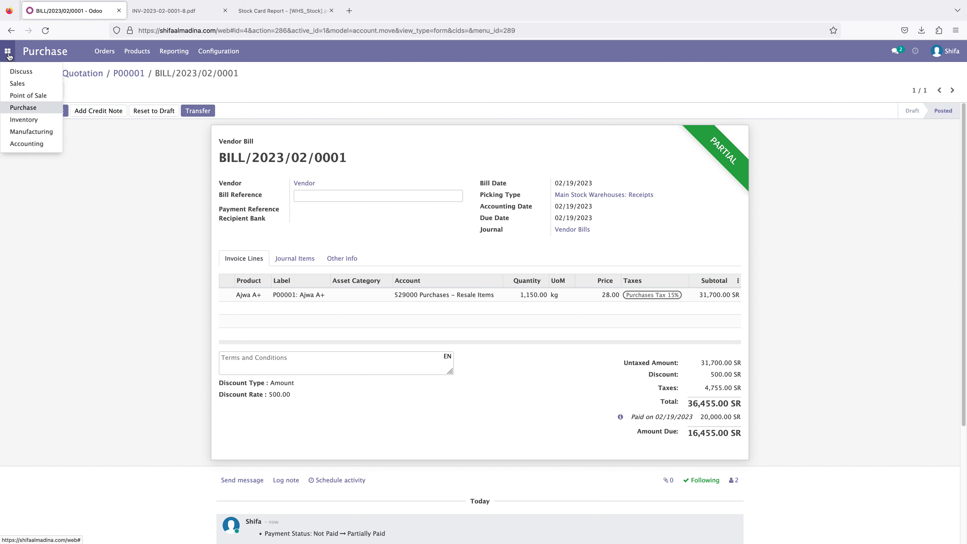
{"action": "left_click", "coordinate": [17, 84]}
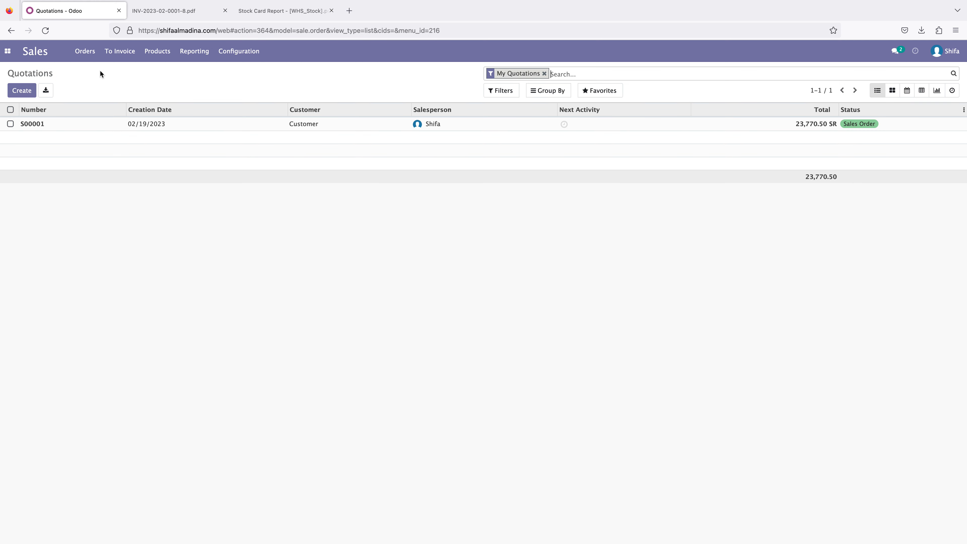
{"action": "left_click", "coordinate": [119, 55]}
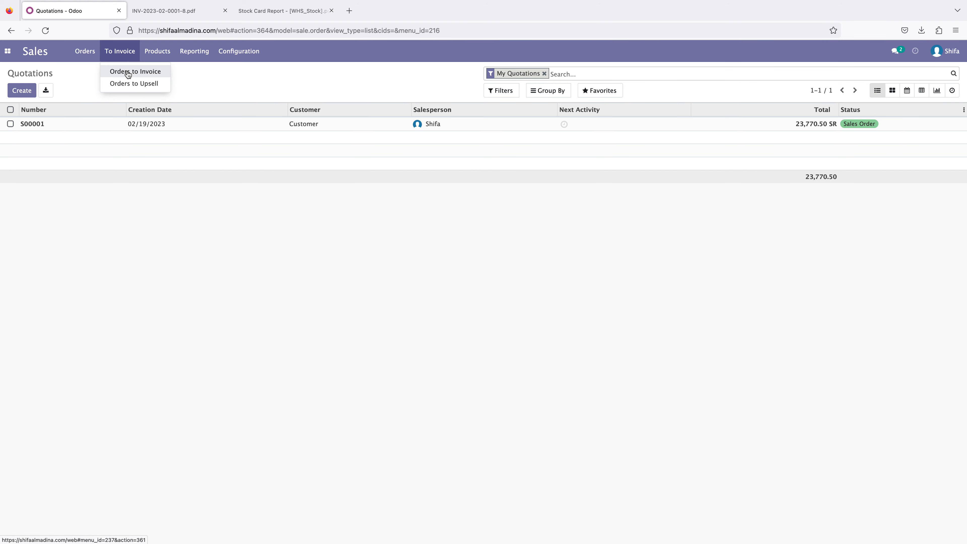
{"action": "left_click", "coordinate": [79, 124]}
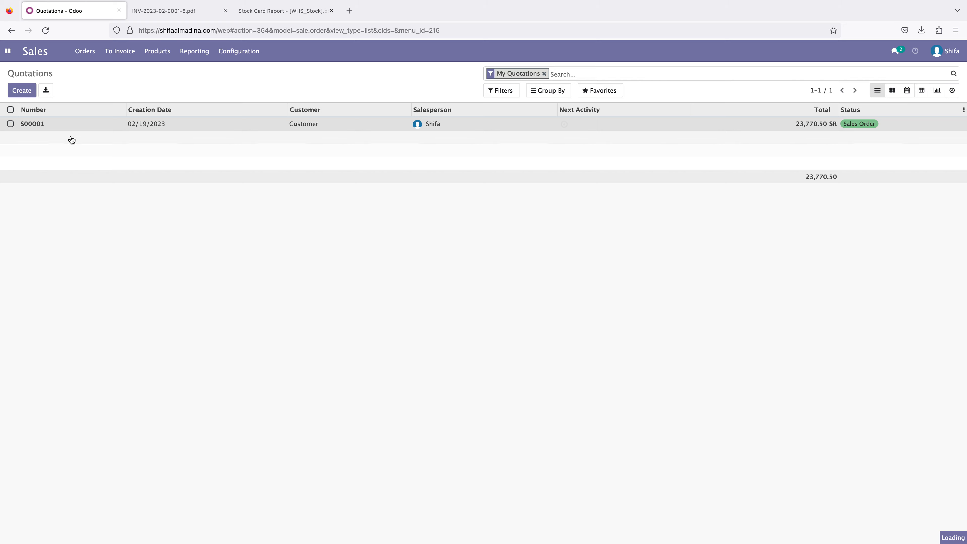
{"action": "left_click", "coordinate": [714, 140]}
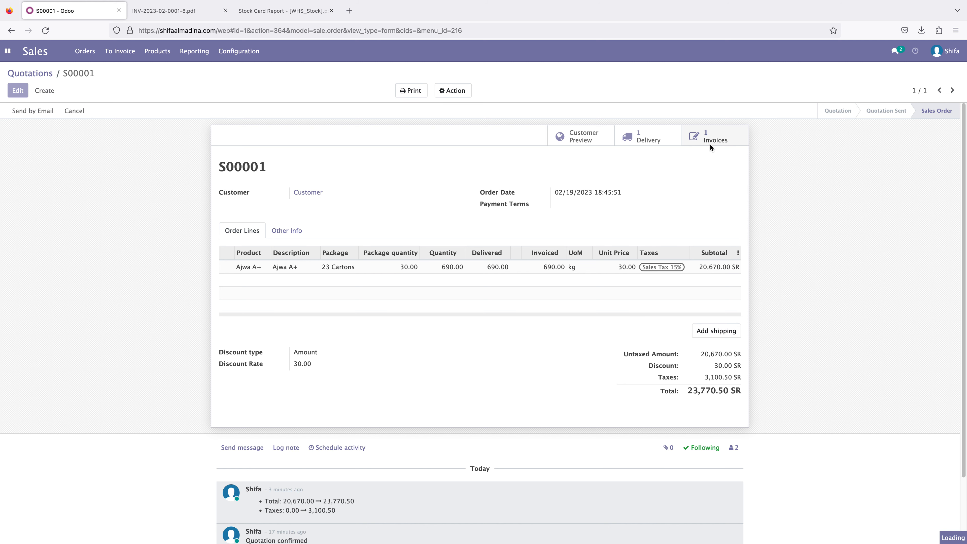
- Register a partial payment of 15000 on the customer invoice using the Cash journal
{"action": "left_click", "coordinate": [93, 112]}
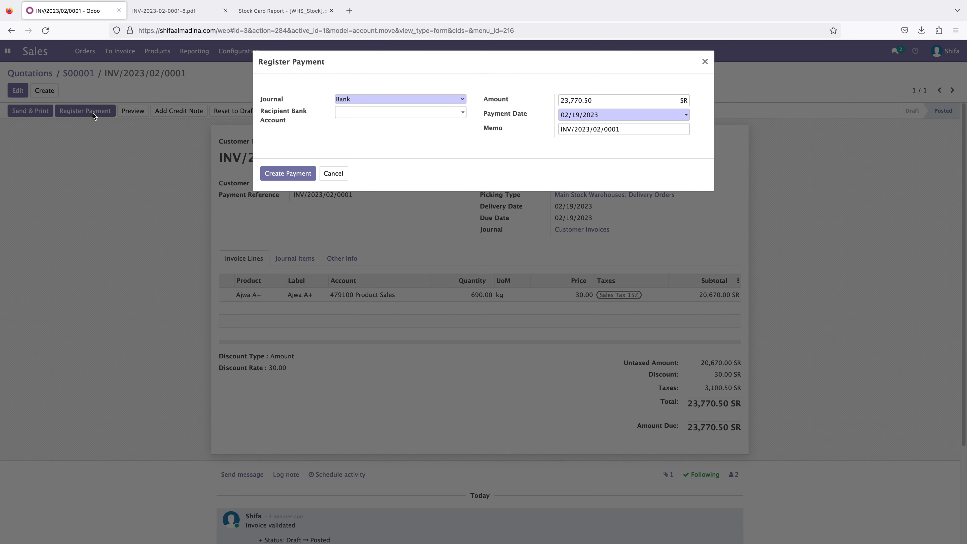
{"action": "left_click", "coordinate": [350, 100]}
{"action": "left_click", "coordinate": [357, 111]}
{"action": "left_click_drag", "start_coordinate": [601, 101], "coordinate": [549, 98]}
{"action": "left_click", "coordinate": [598, 100]}
{"action": "left_click", "coordinate": [594, 100]}
{"action": "type", "text": "15000"}
{"action": "left_click", "coordinate": [288, 174]}
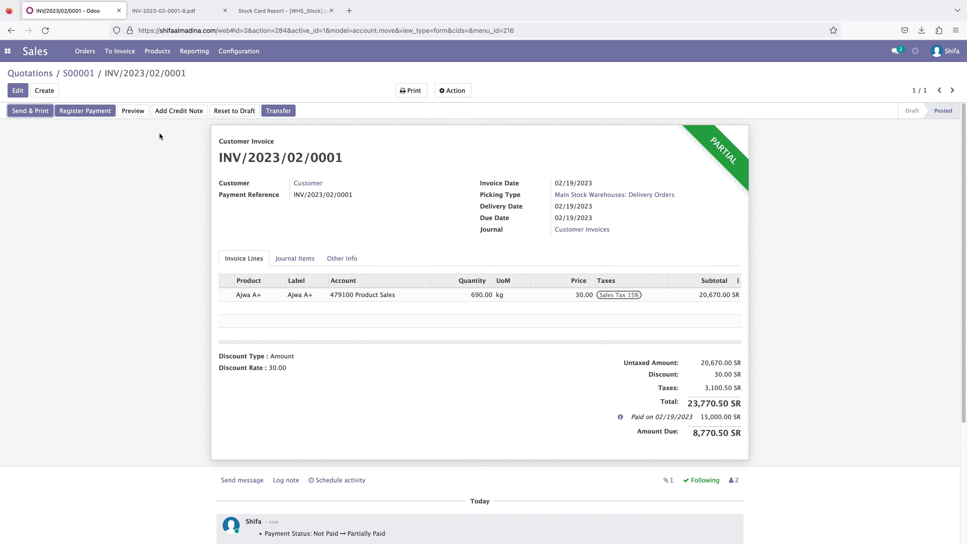
- Preview the partially paid invoice in the customer portal, check its paid and due amounts, and return to edit mode
{"action": "left_click", "coordinate": [130, 111]}
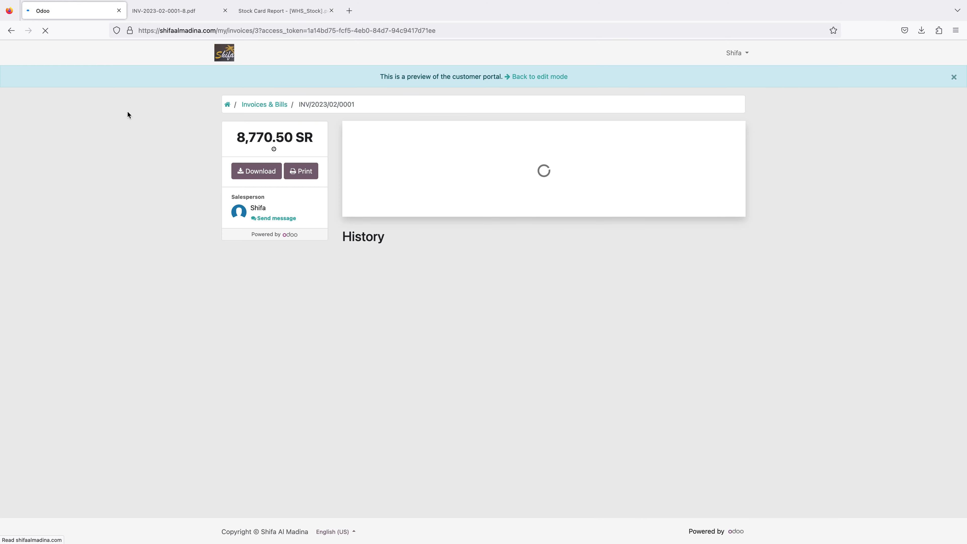
{"action": "scroll", "coordinate": [611, 218], "scroll_direction": "down", "scroll_amount": 5}
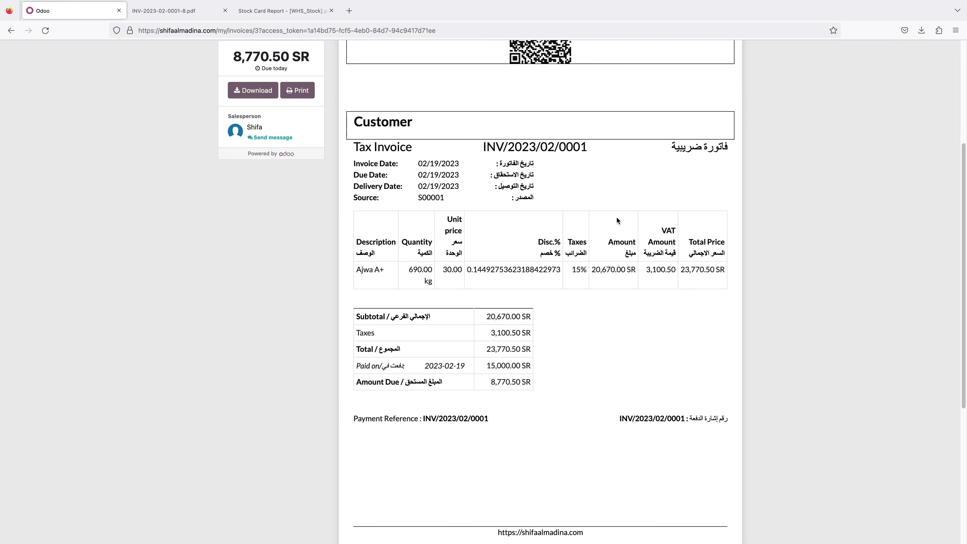
{"action": "left_click_drag", "start_coordinate": [360, 366], "coordinate": [540, 367]}
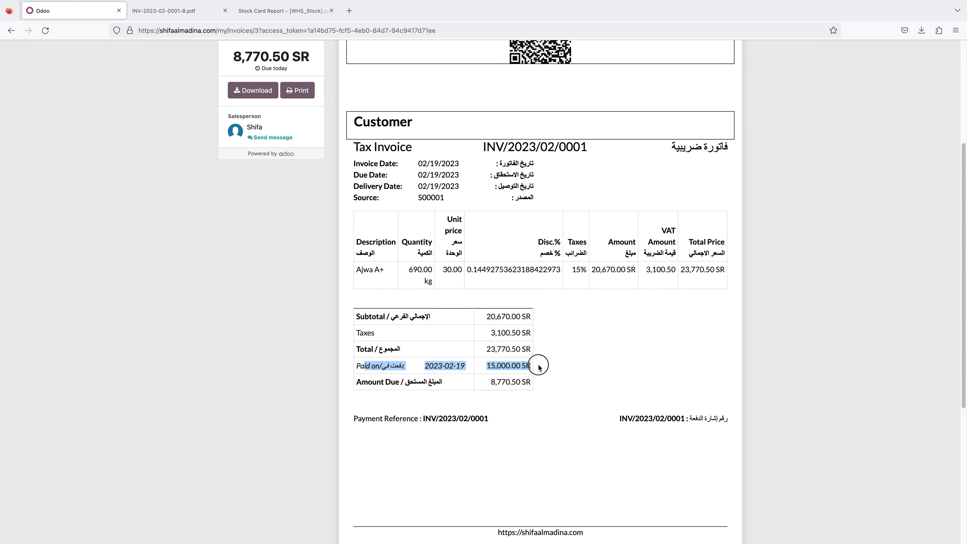
{"action": "left_click", "coordinate": [488, 384]}
{"action": "left_click_drag", "start_coordinate": [444, 387], "coordinate": [555, 385]}
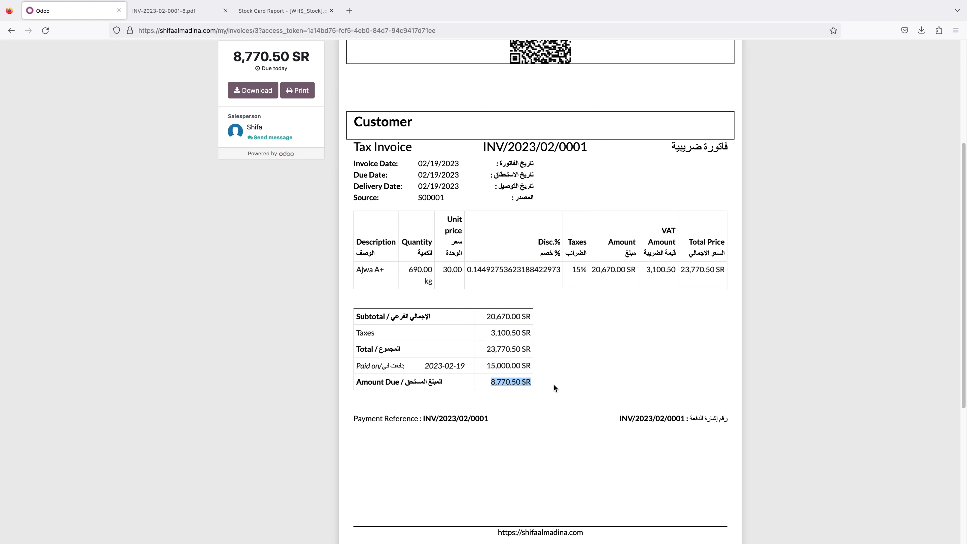
{"action": "scroll", "coordinate": [554, 385], "scroll_direction": "up", "scroll_amount": 5}
{"action": "left_click", "coordinate": [556, 78]}
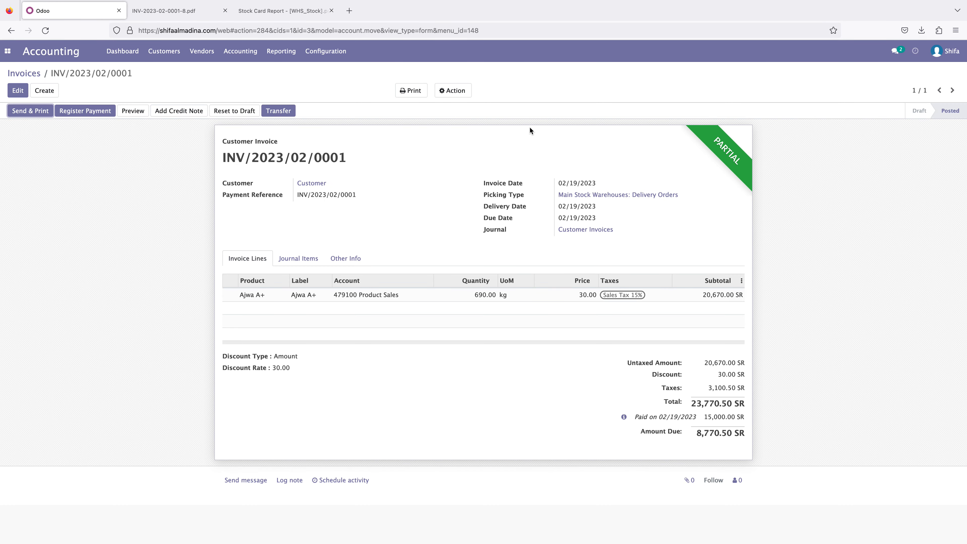
- Register a Cash payment for the customer invoice's full remaining balance and check the payments listed under its total
{"action": "left_click", "coordinate": [93, 110]}
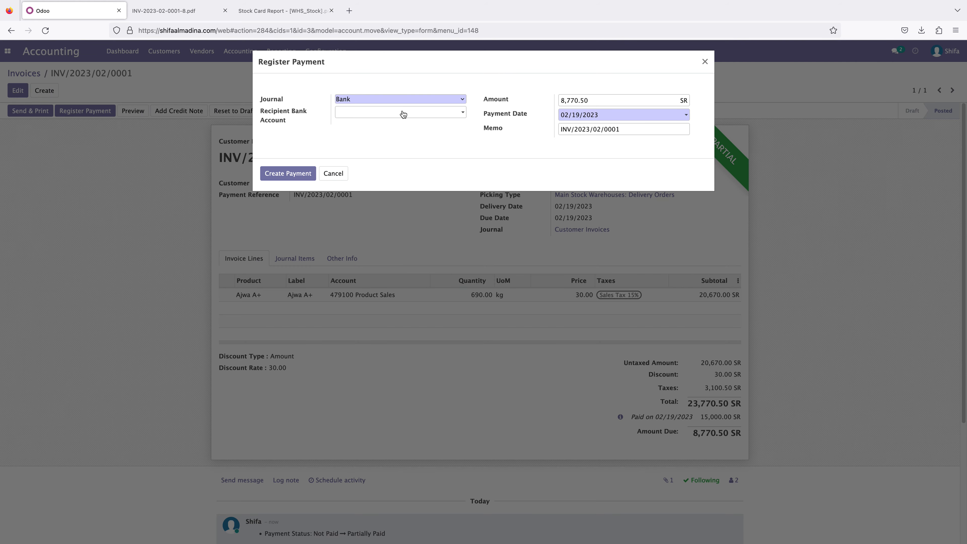
{"action": "left_click_drag", "start_coordinate": [595, 102], "coordinate": [554, 101]}
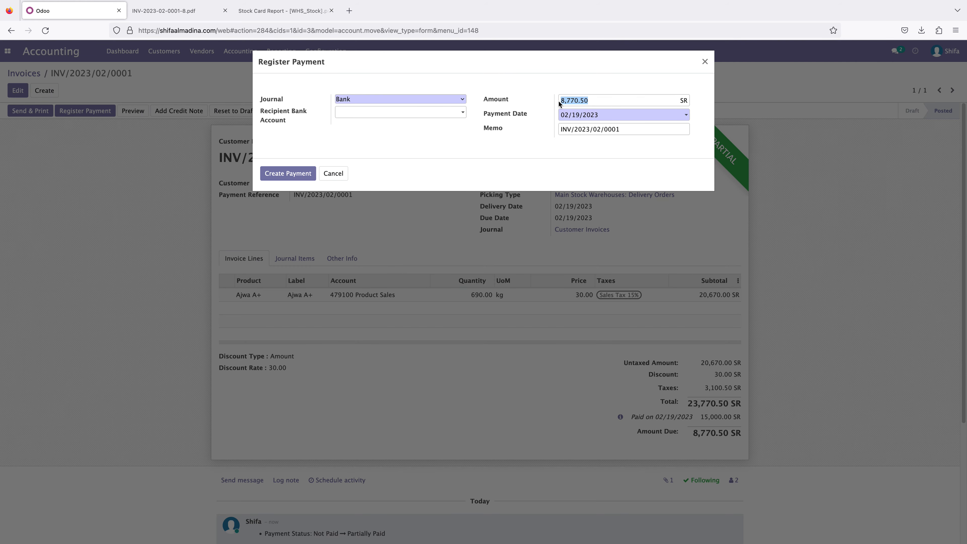
{"action": "left_click", "coordinate": [454, 101]}
{"action": "left_click", "coordinate": [433, 106]}
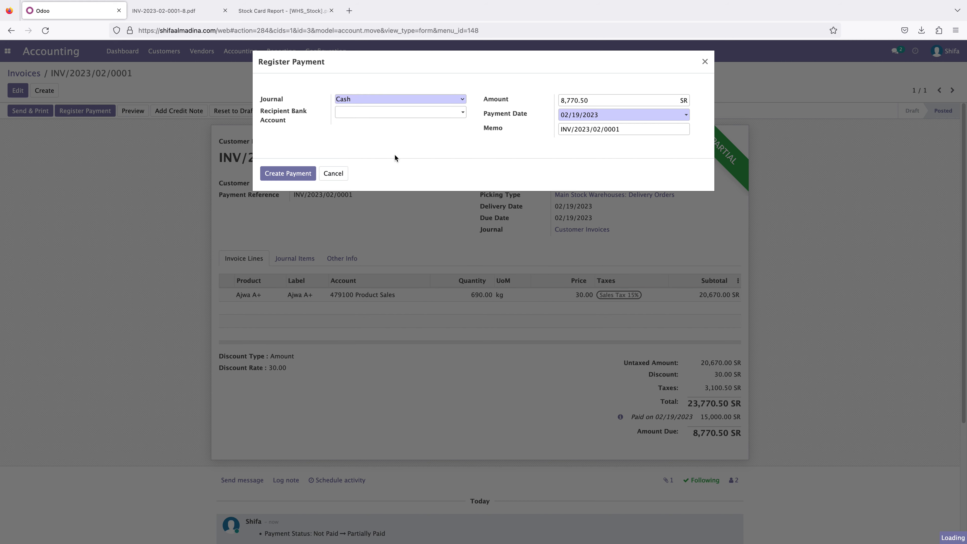
{"action": "left_click", "coordinate": [285, 174]}
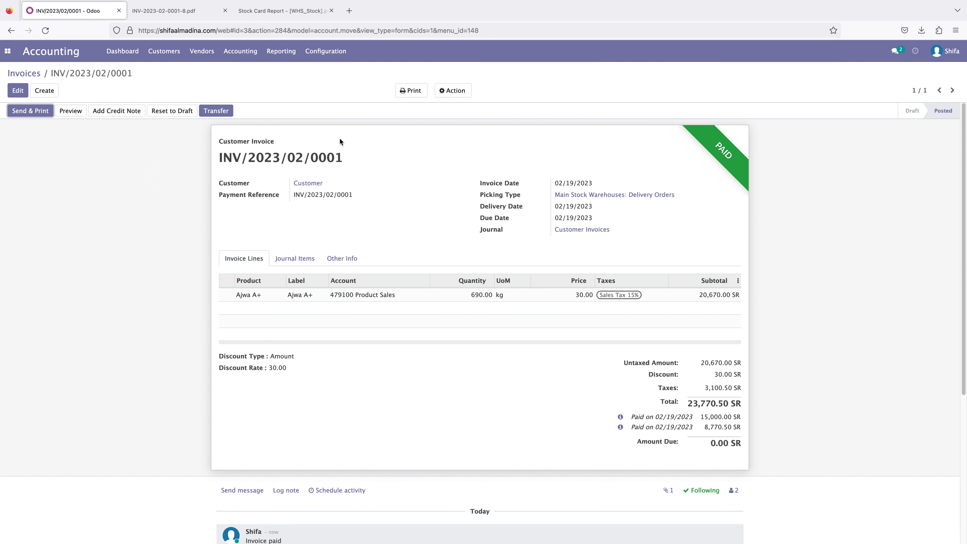
{"action": "left_click_drag", "start_coordinate": [646, 417], "coordinate": [723, 417]}
{"action": "left_click", "coordinate": [649, 427]}
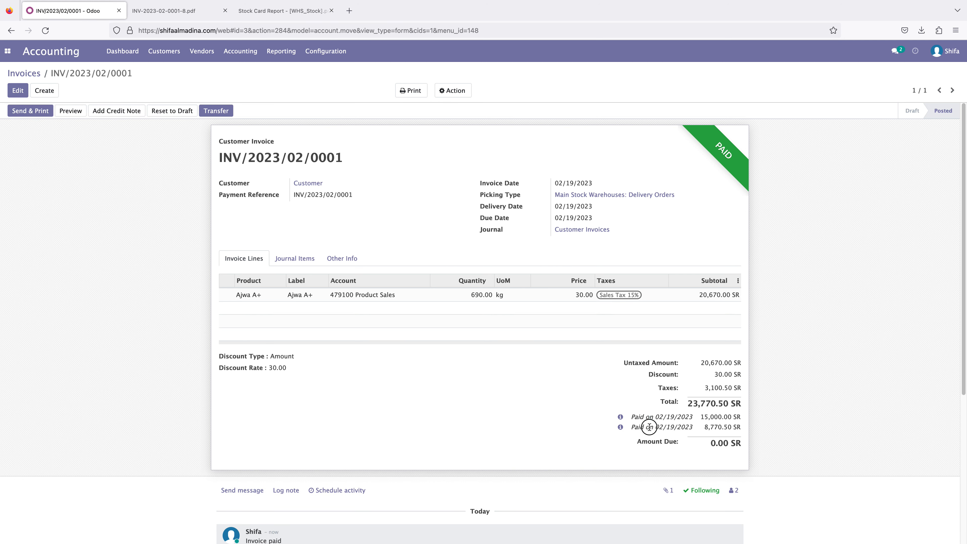